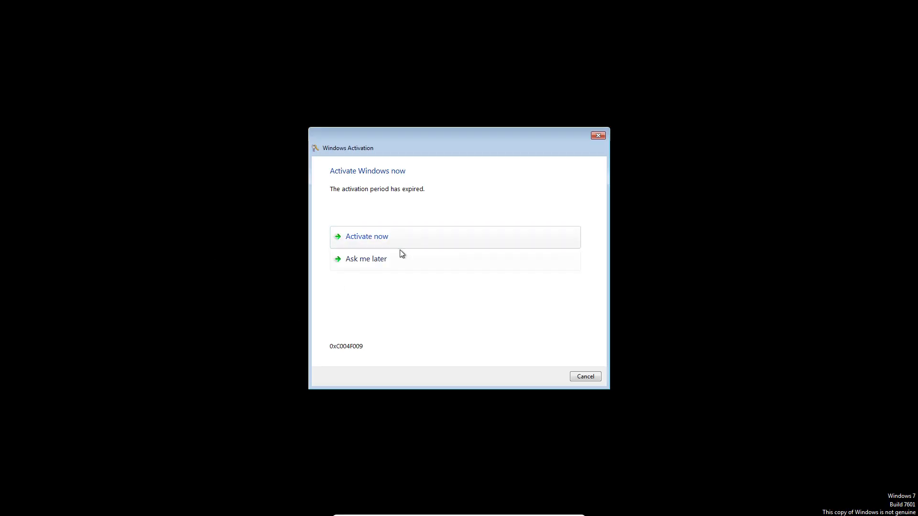
click(396, 257)
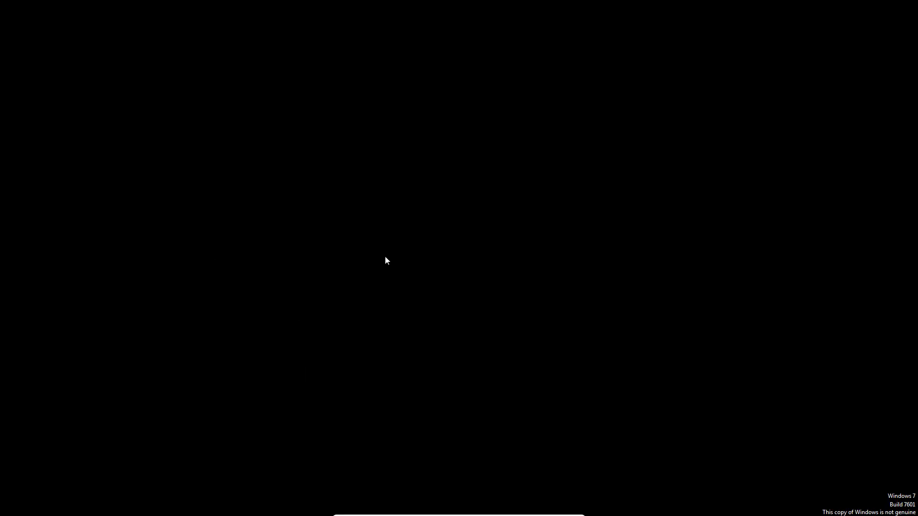
click(584, 379)
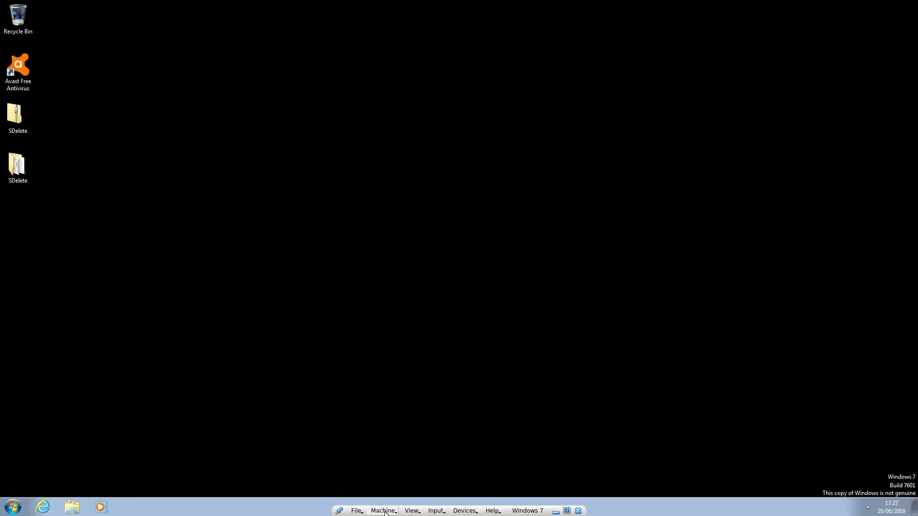
Step: Open the virtual machine's settings and examine its motherboard, processor and display screen options
click(383, 511)
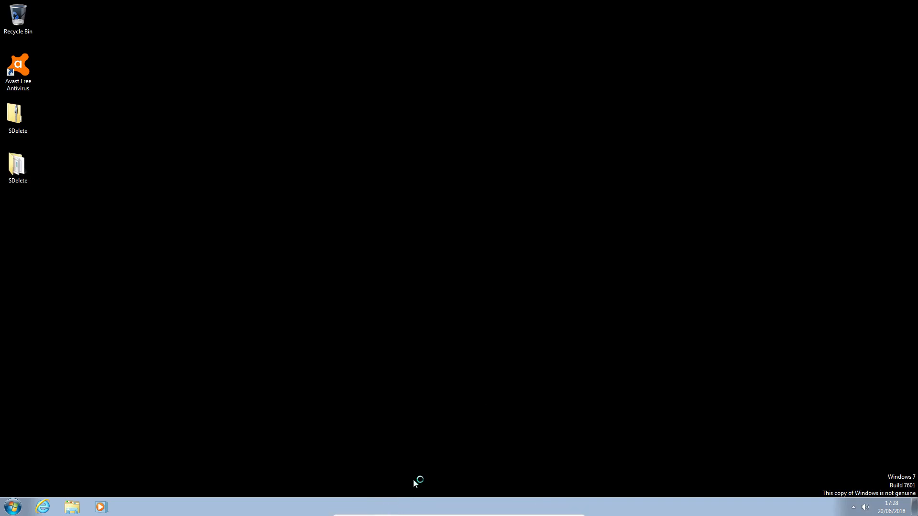
click(383, 511)
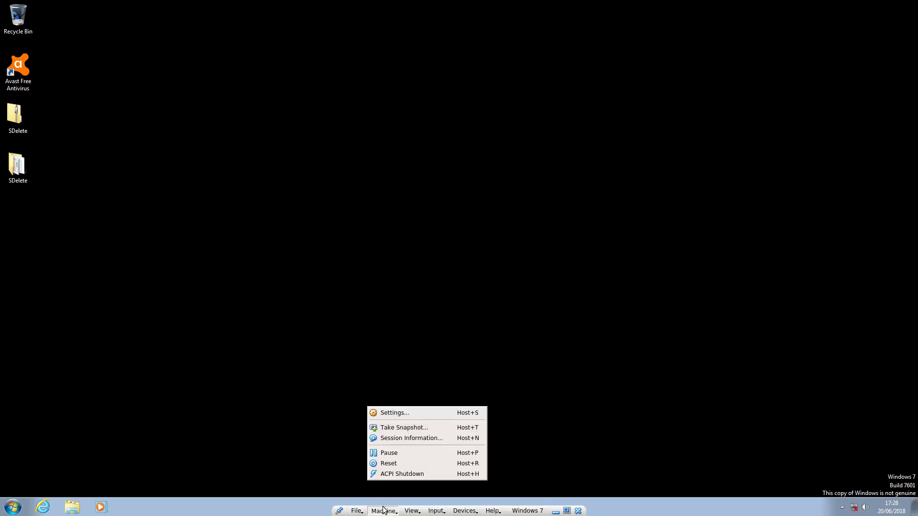
click(407, 412)
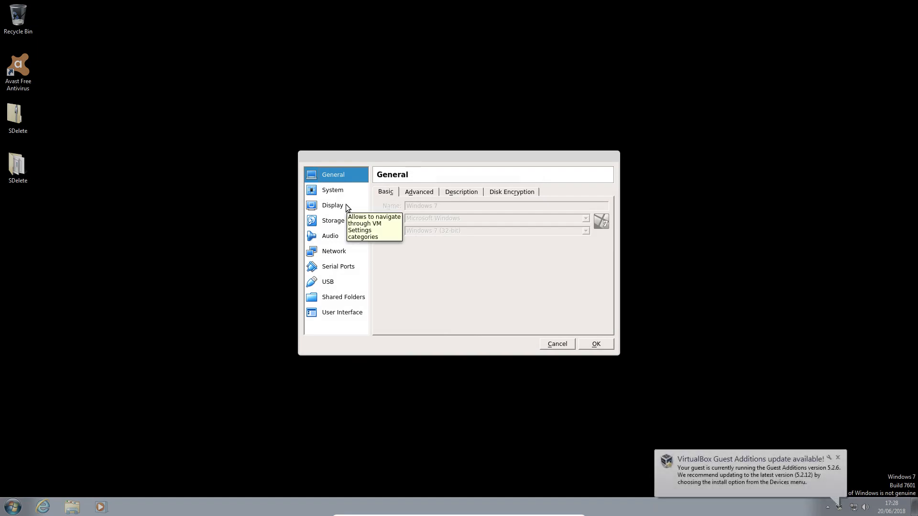
click(346, 189)
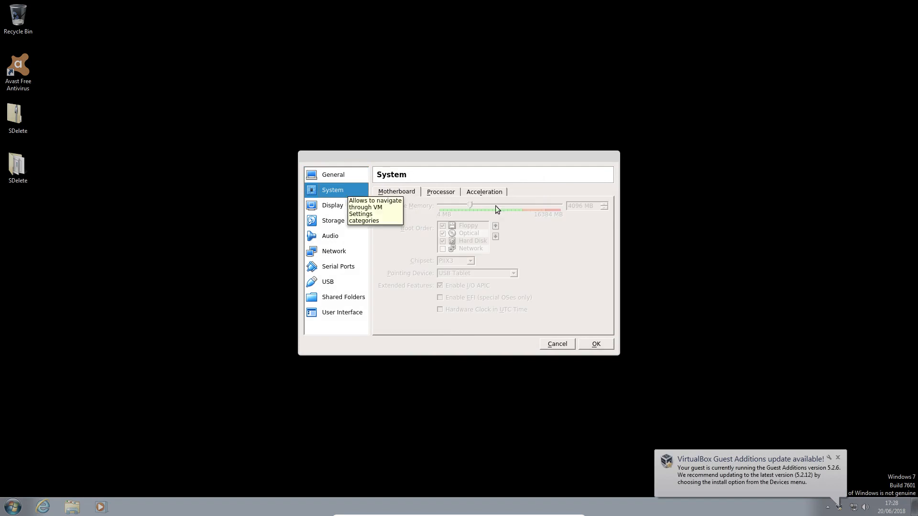
click(432, 193)
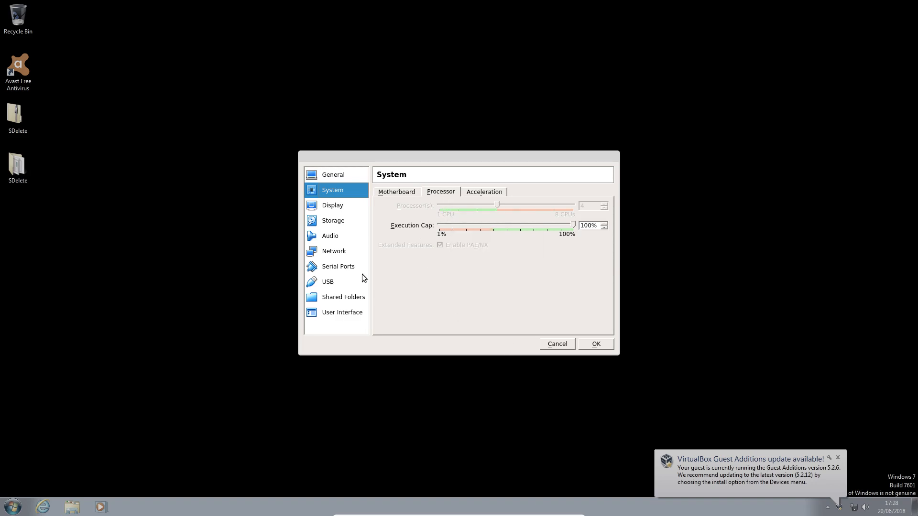
click(337, 207)
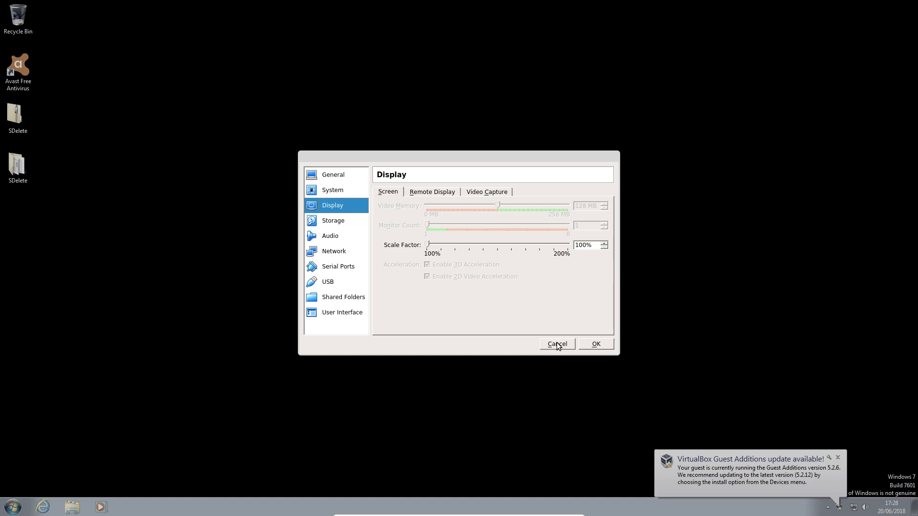
Step: Check the Windows 7.vdi disk's storage details in the machine settings and the local disk's free space in Windows Explorer
click(332, 218)
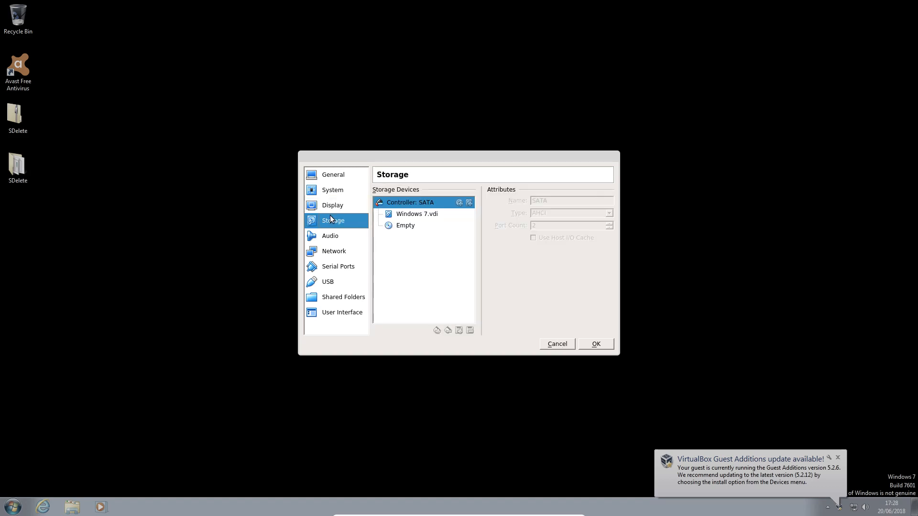
click(424, 218)
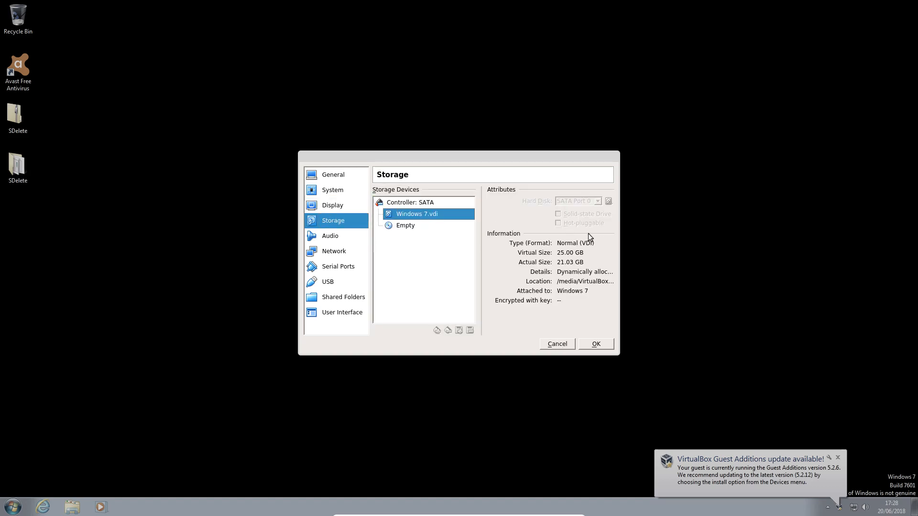
click(557, 344)
click(837, 458)
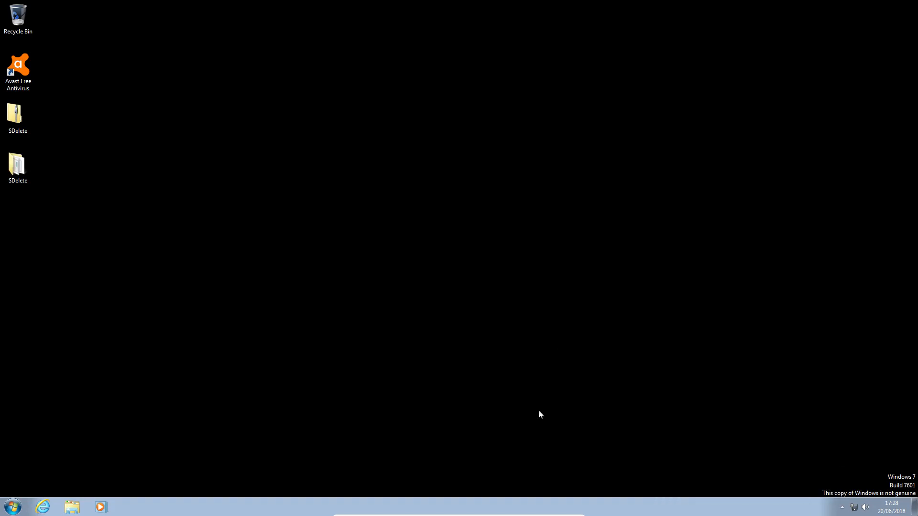
click(72, 507)
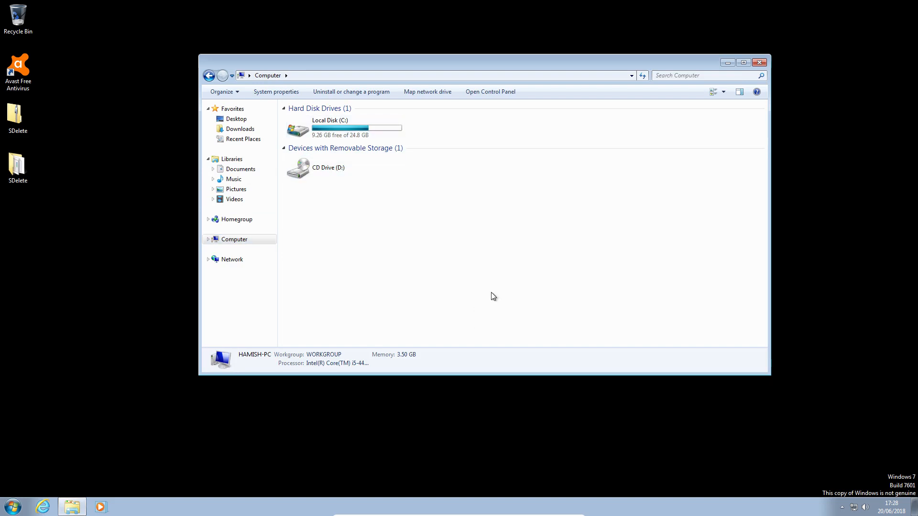
click(759, 63)
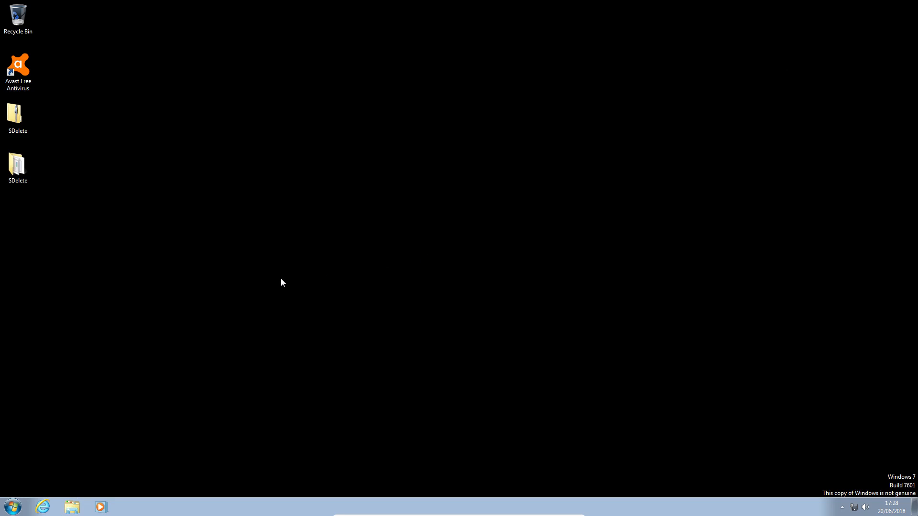
Step: Switch to Internet Explorer and go to cygwin.com
click(41, 505)
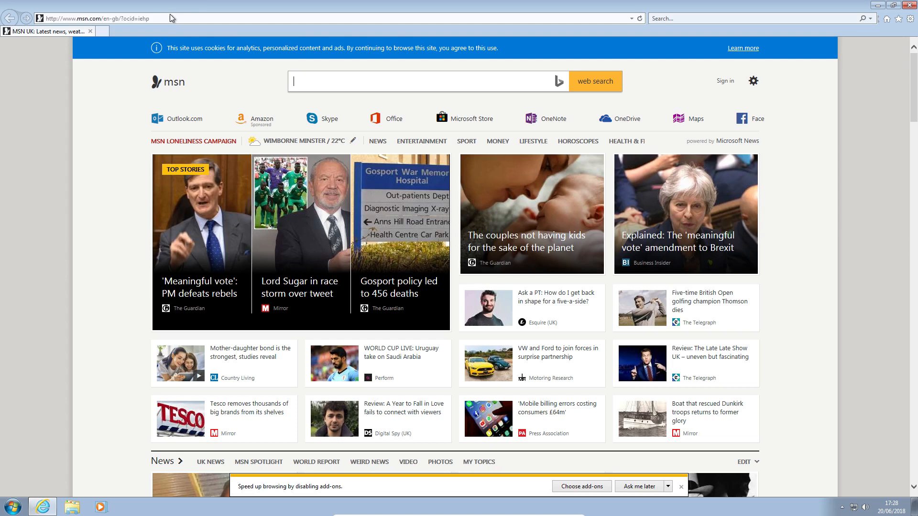
click(171, 18)
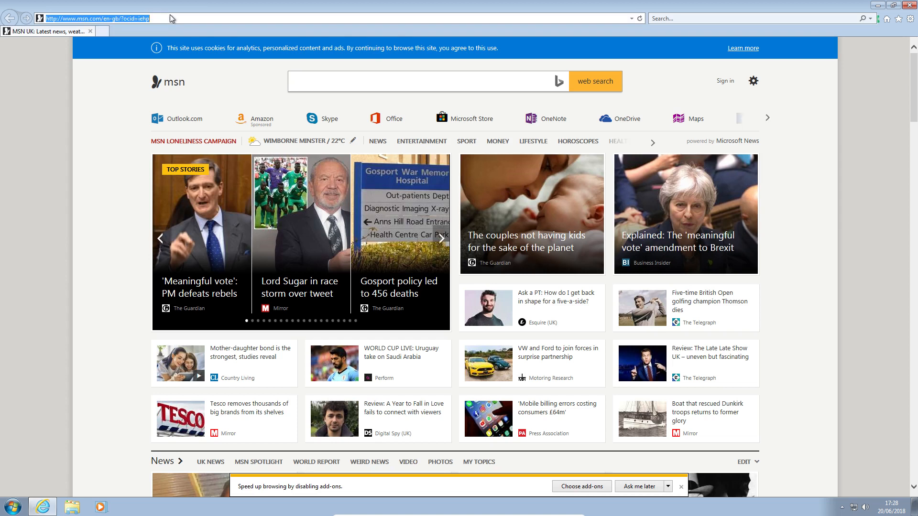
text(cygwin.co)
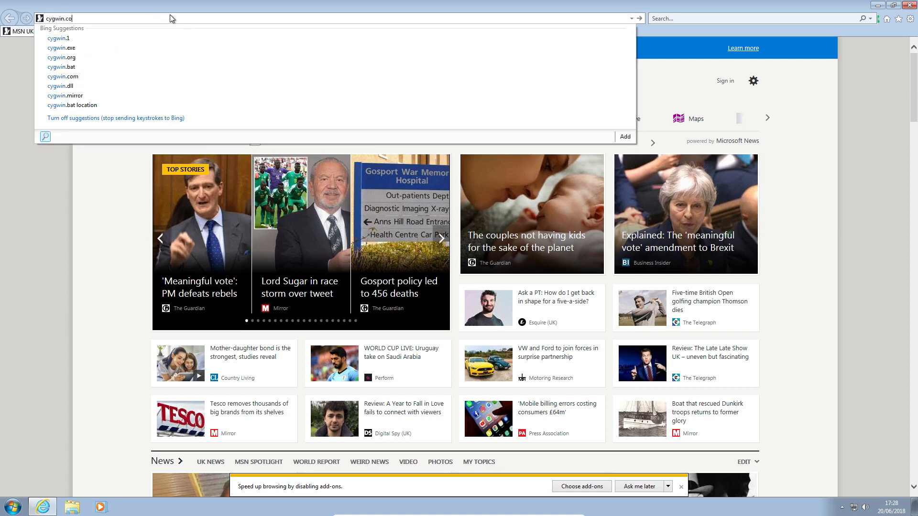
text(m)
key(Return)
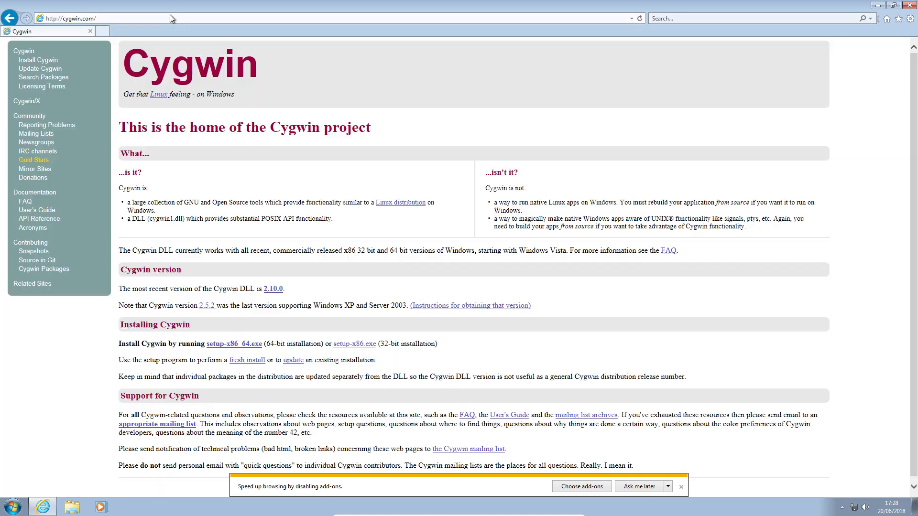
Step: Look over the Cygwin home page and open its Install Cygwin page
scroll(362, 152, down, 1)
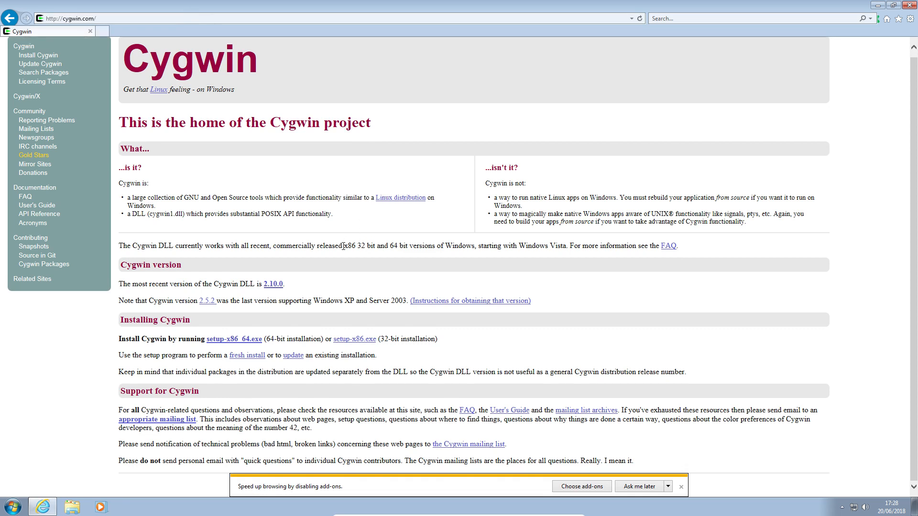
scroll(343, 246, up, 1)
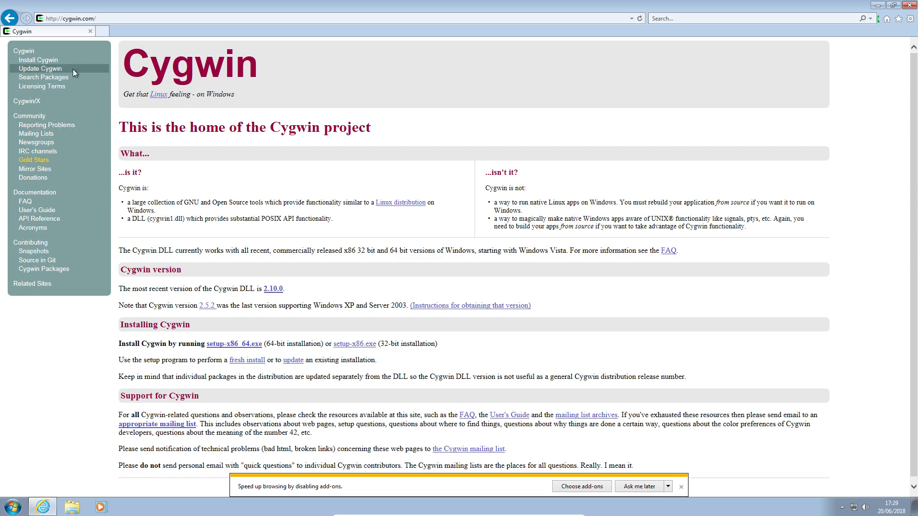
click(54, 61)
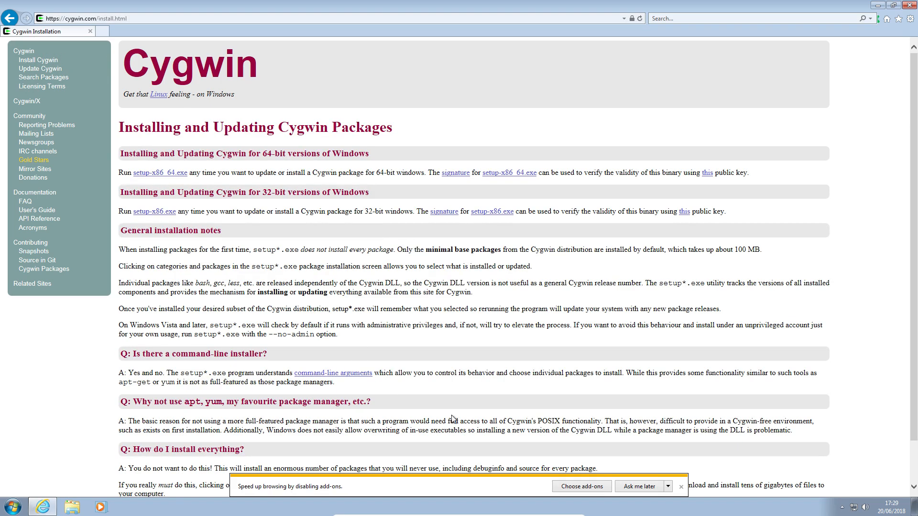
Step: Search the guest's programs and files for "cyg" to check for an existing Cygwin installation
click(470, 513)
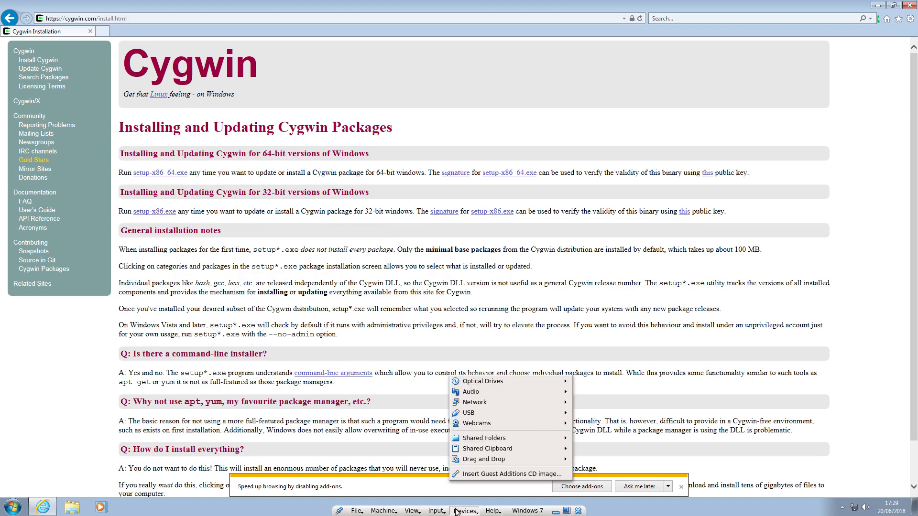
click(269, 389)
click(13, 506)
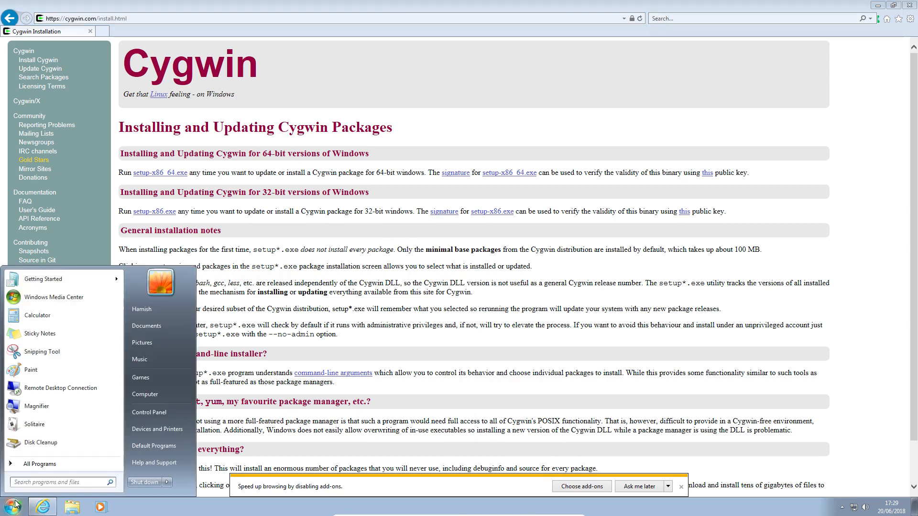
text(cyg)
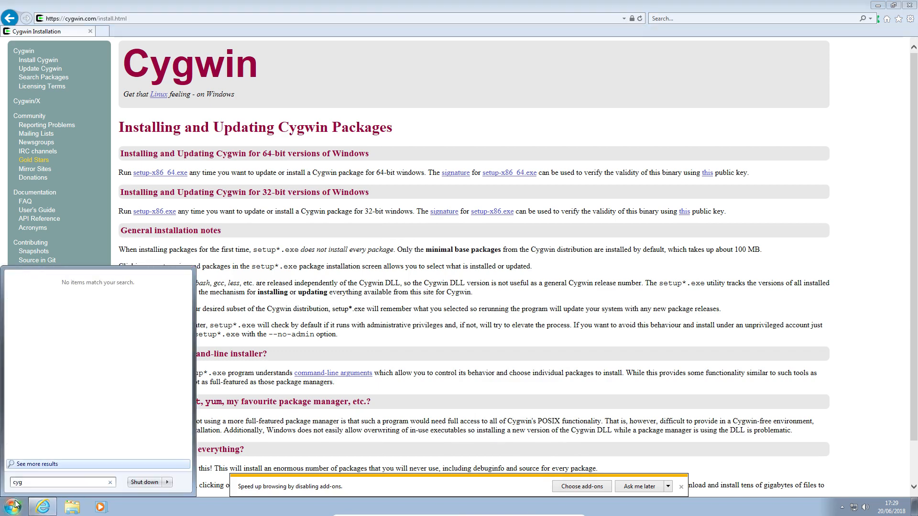
key(BackSpace)
key(BackSpace)
key(BackSpace)
click(367, 156)
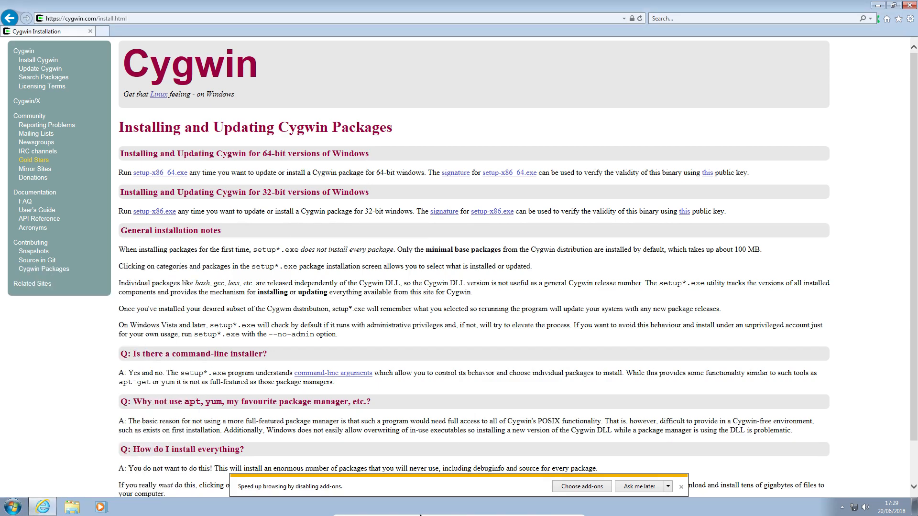
click(463, 510)
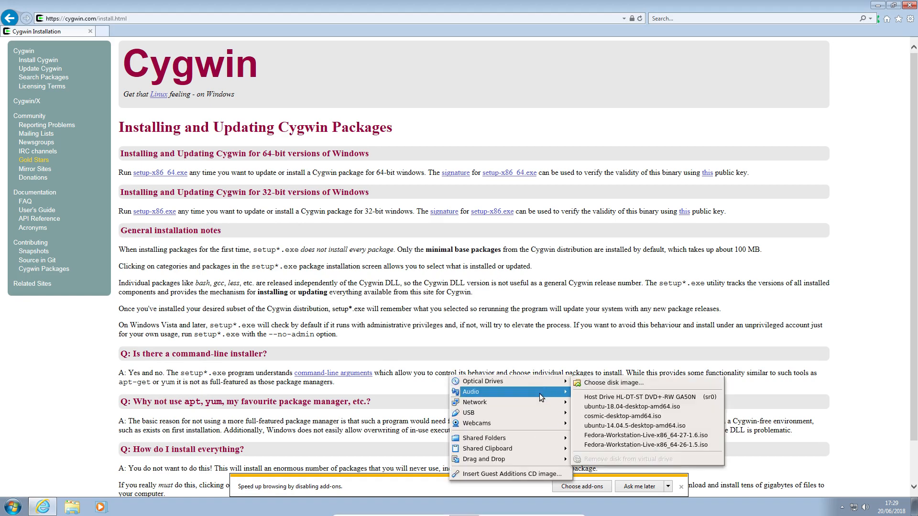
mouse_move(539, 394)
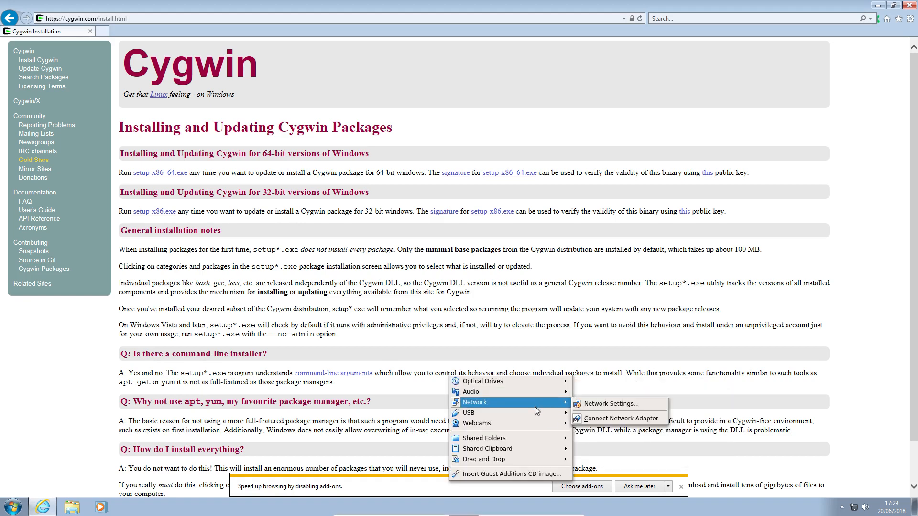
mouse_move(535, 412)
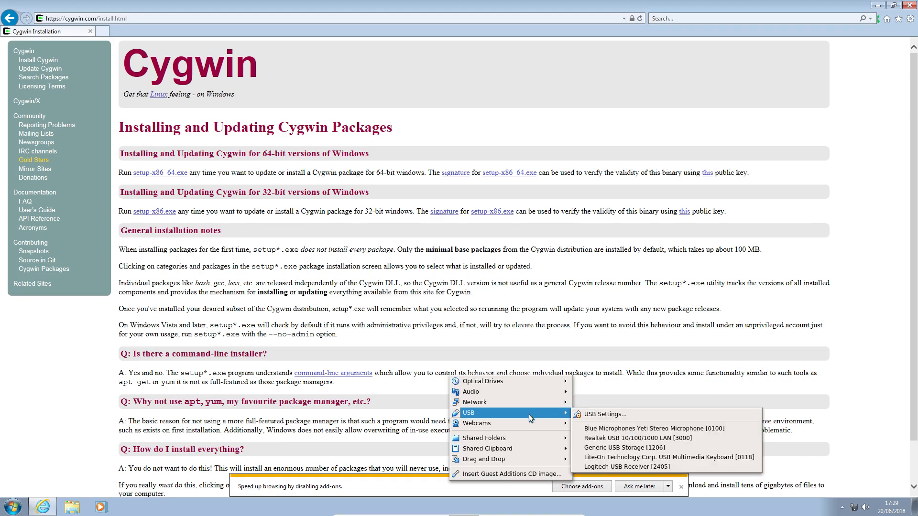
click(367, 393)
mouse_move(407, 515)
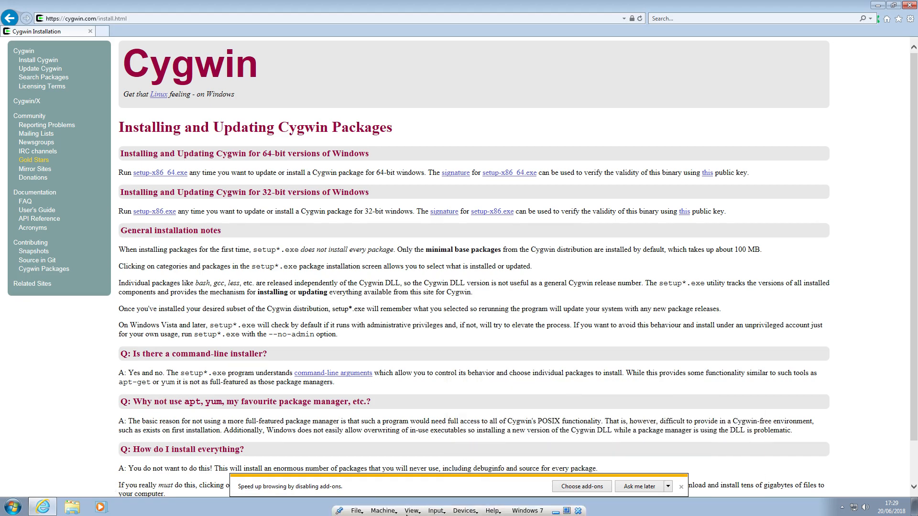
click(356, 511)
click(392, 415)
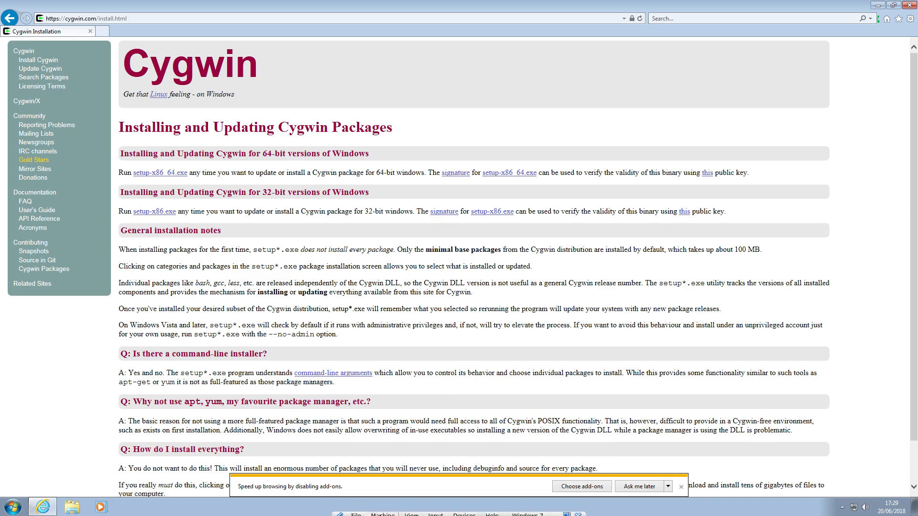
Step: Take a snapshot of the virtual machine named "before cygwin"
click(387, 511)
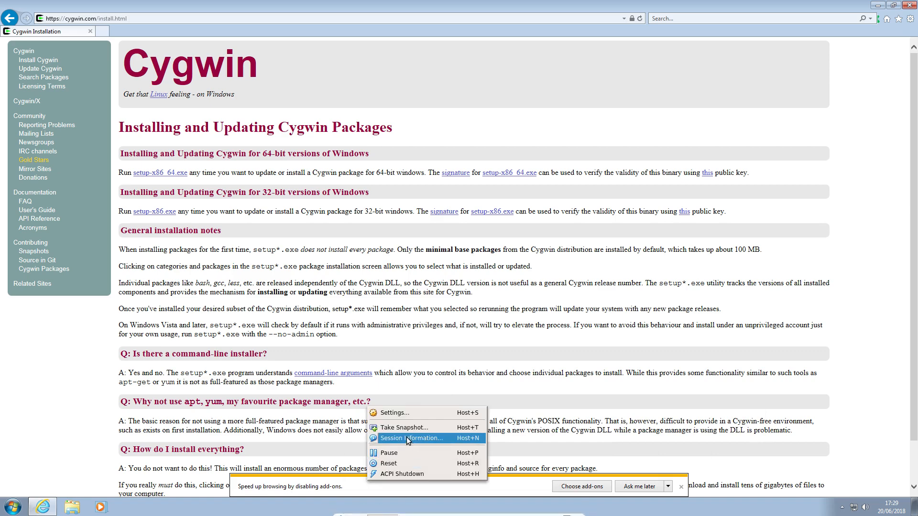
click(395, 427)
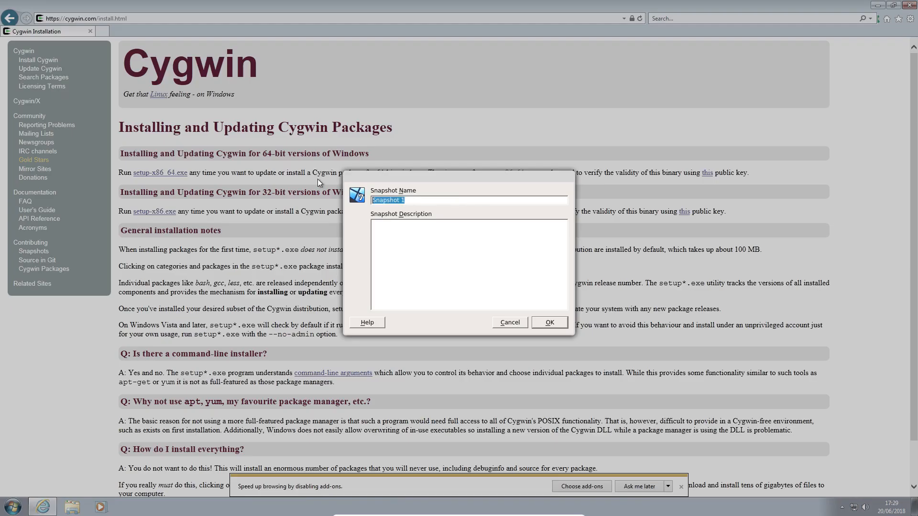
text(before cygwin)
key(Return)
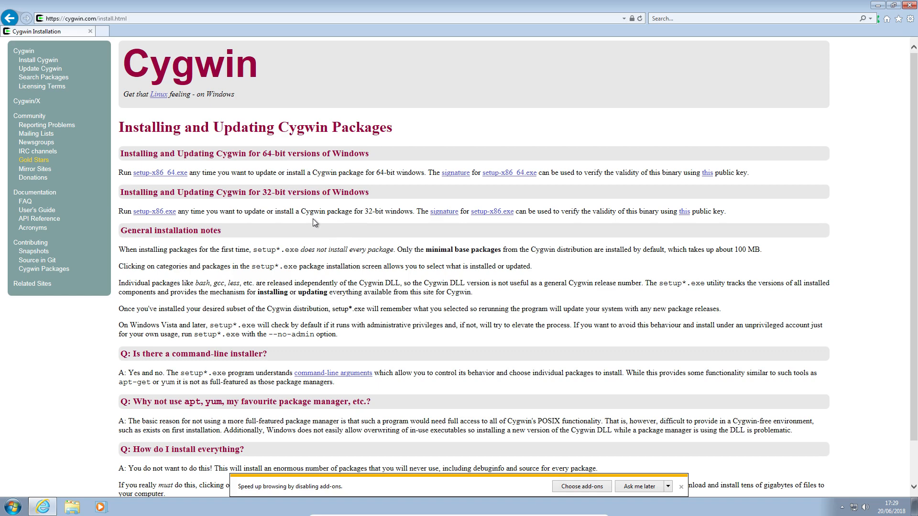
Step: Download and save the 32-bit Cygwin installer setup-x86.exe and open the browser's downloads list
click(158, 214)
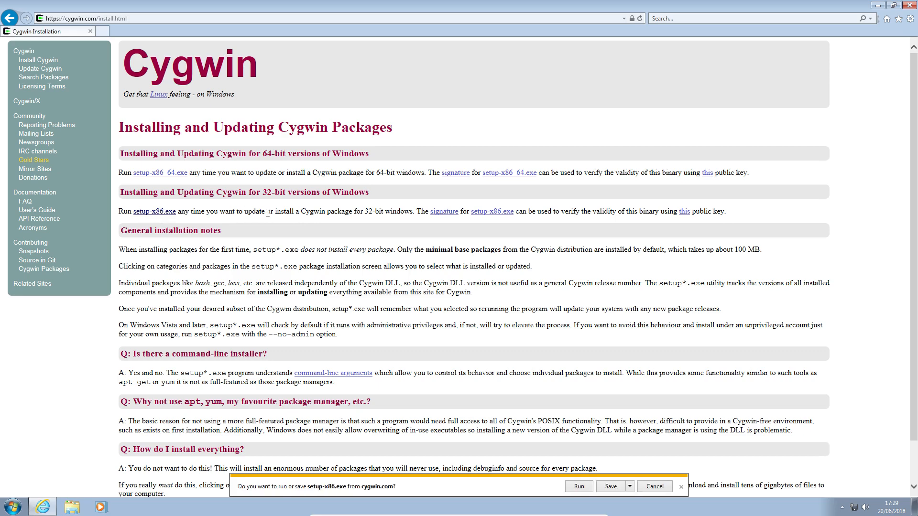
click(600, 487)
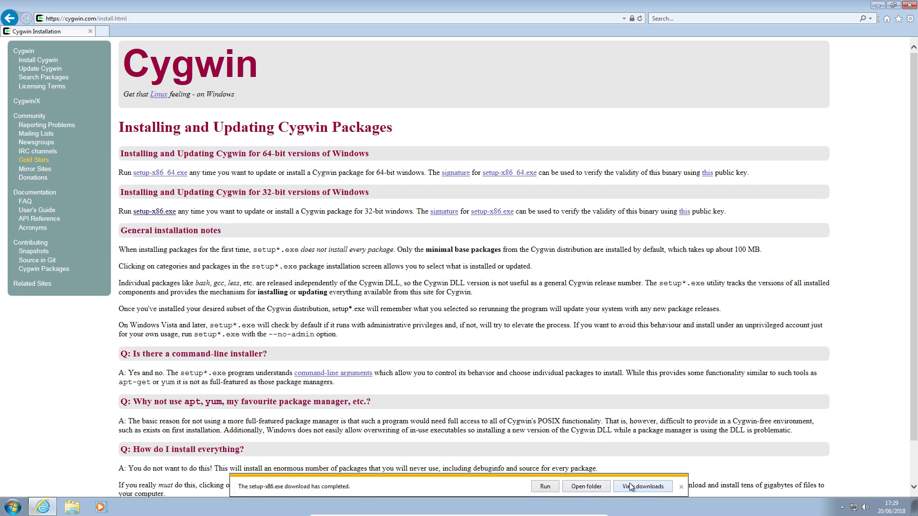
click(630, 487)
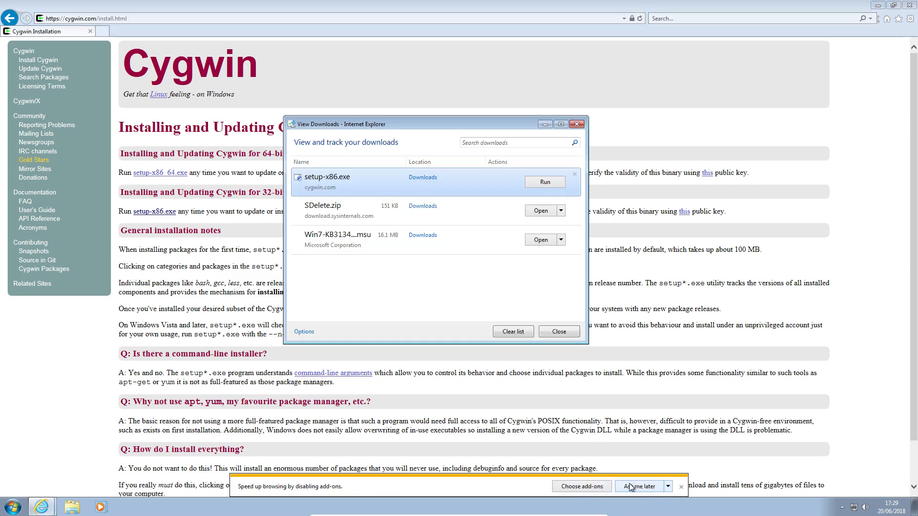
Step: Run the downloaded setup-x86.exe with administrator permission and close the downloads list
click(532, 184)
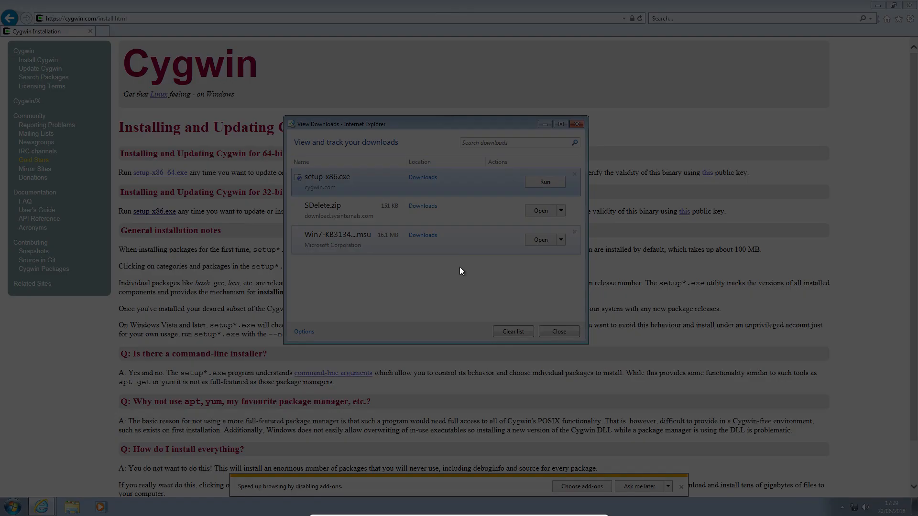
click(500, 263)
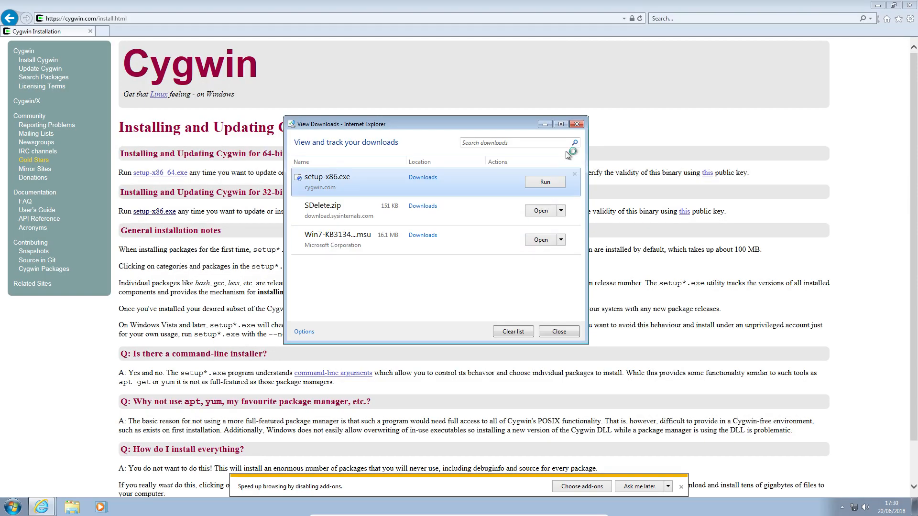
click(576, 123)
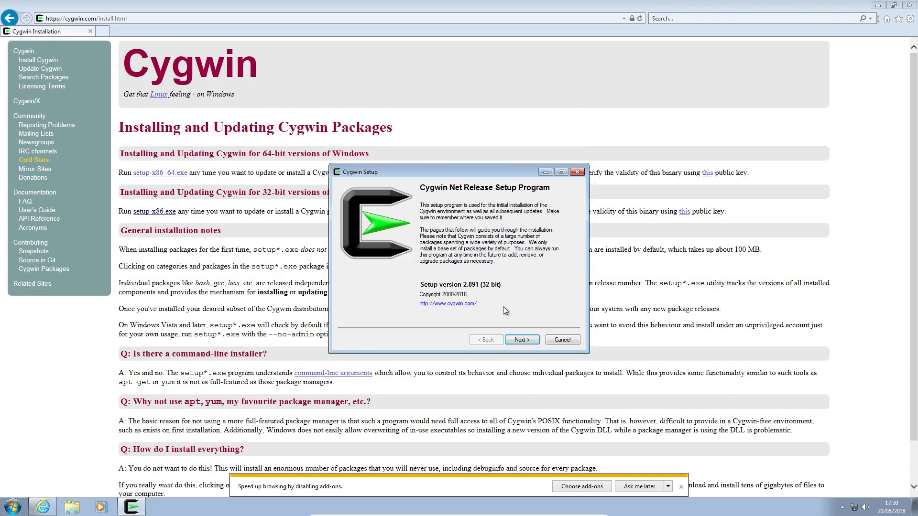
Step: Set up the installation from the internet for all users in C:\cygwin, storing packages on the desktop and keeping the default connection
click(520, 340)
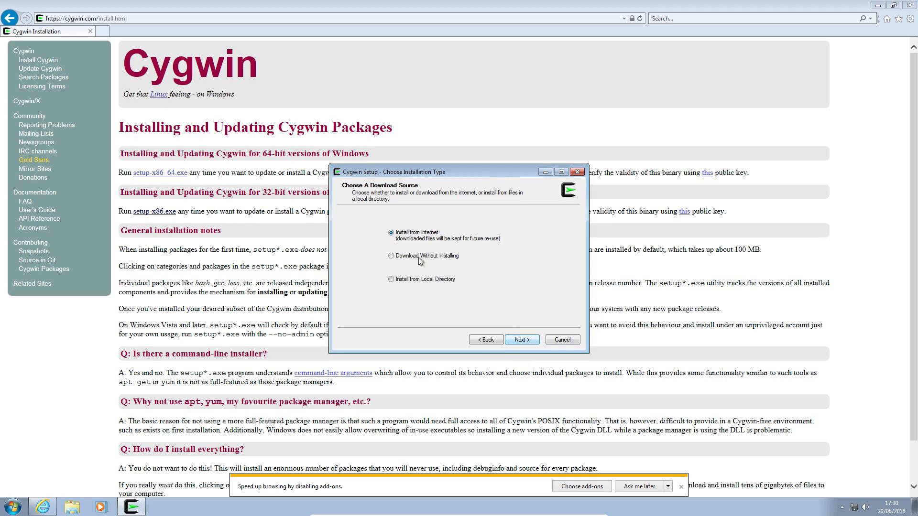
click(524, 341)
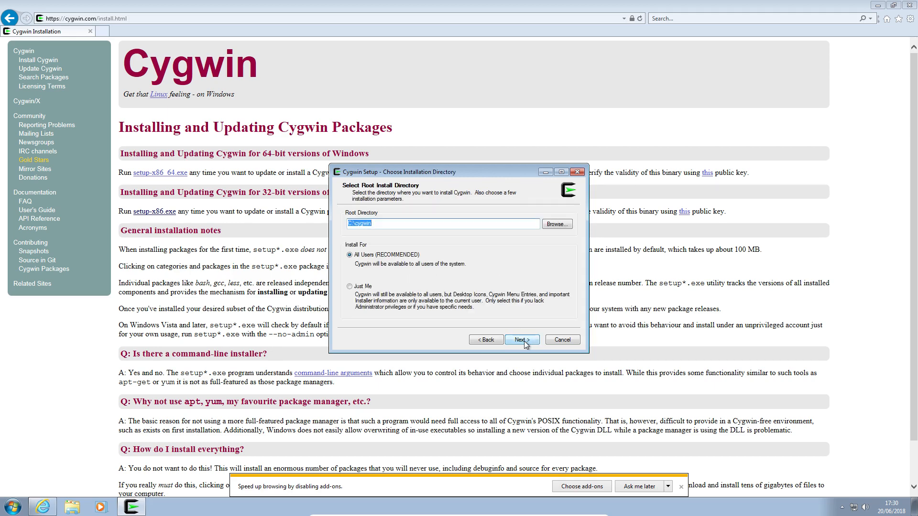
click(524, 340)
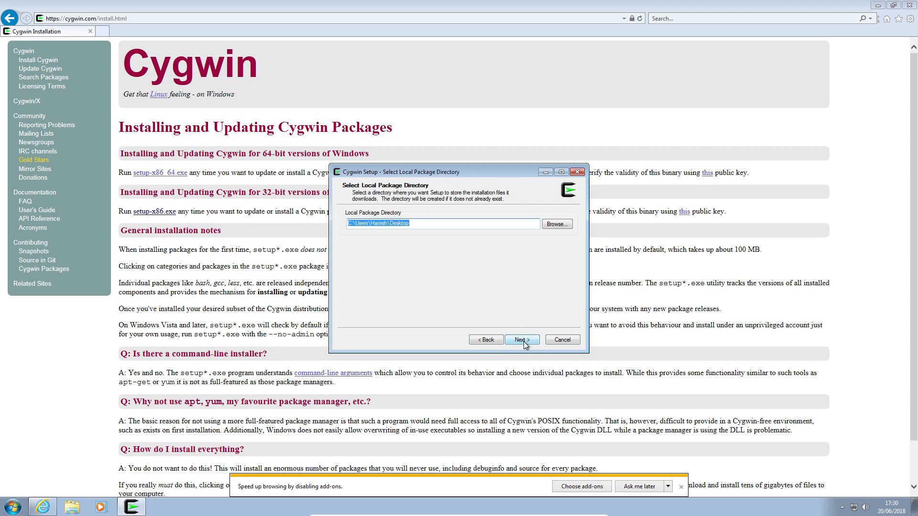
click(523, 341)
click(523, 342)
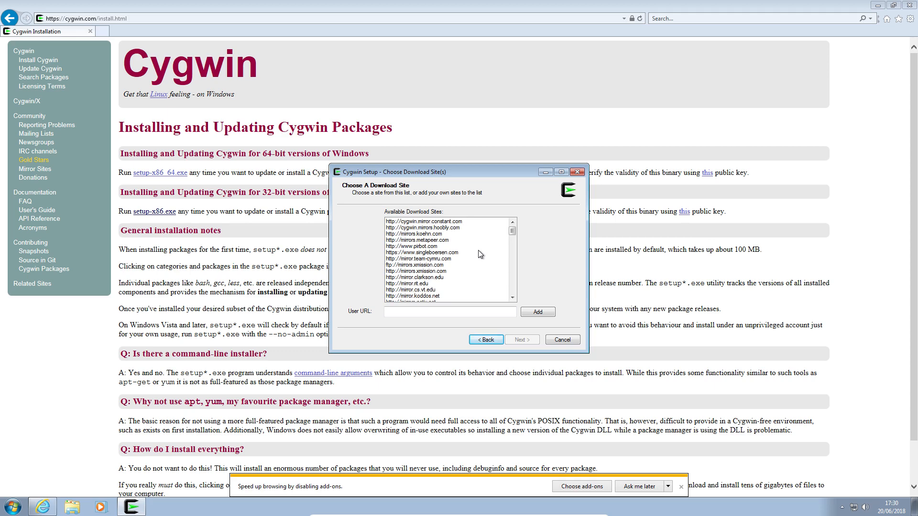
Step: Look through the whole list of available download sites and return to its beginning
scroll(480, 254, down, 8)
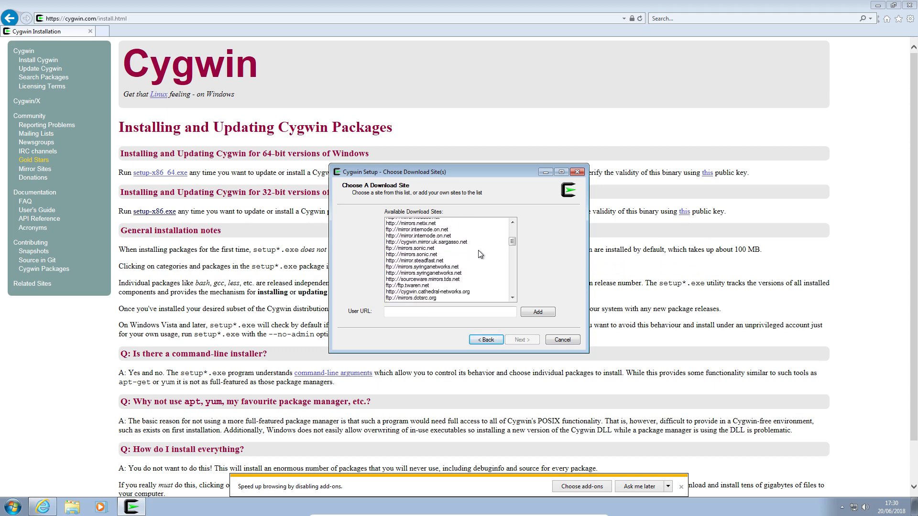
scroll(480, 253, down, 4)
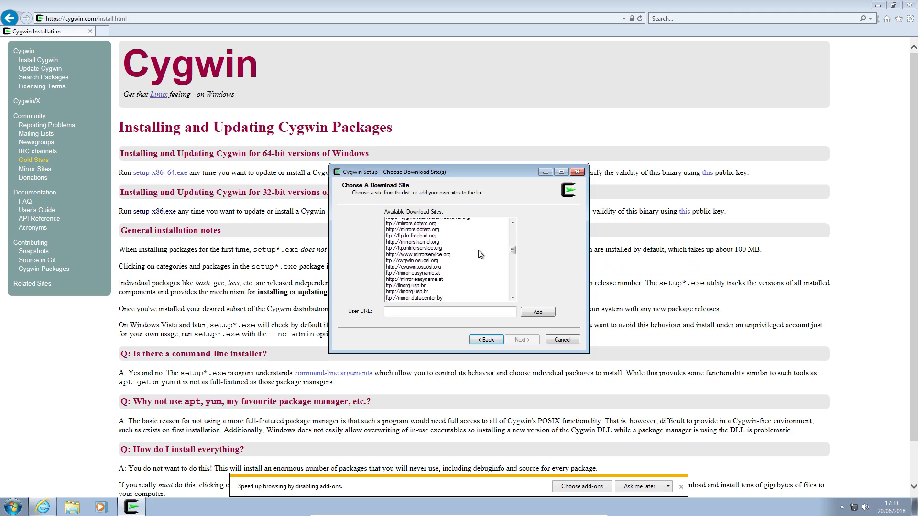
scroll(480, 254, down, 4)
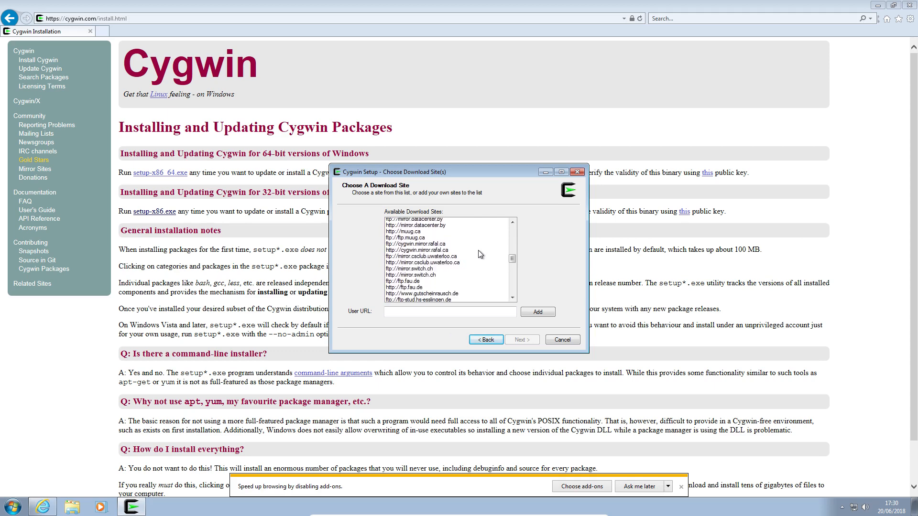
scroll(480, 254, down, 5)
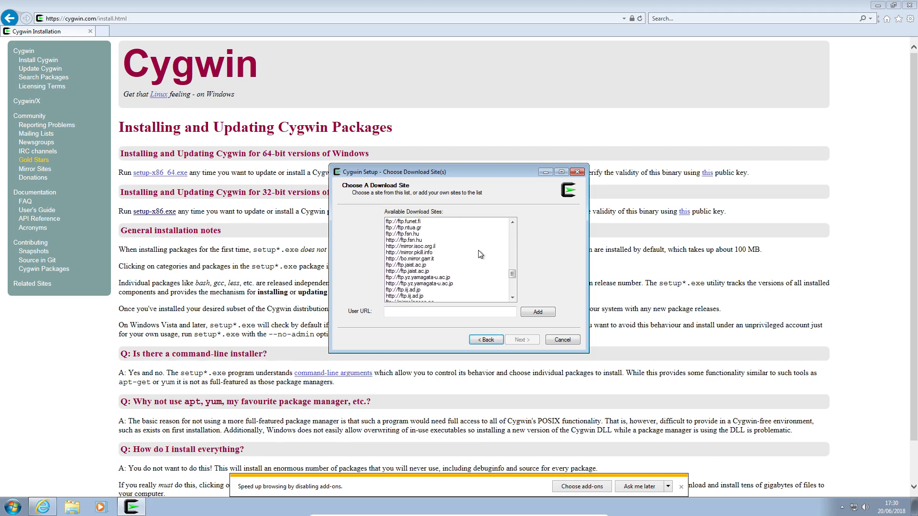
scroll(480, 254, down, 5)
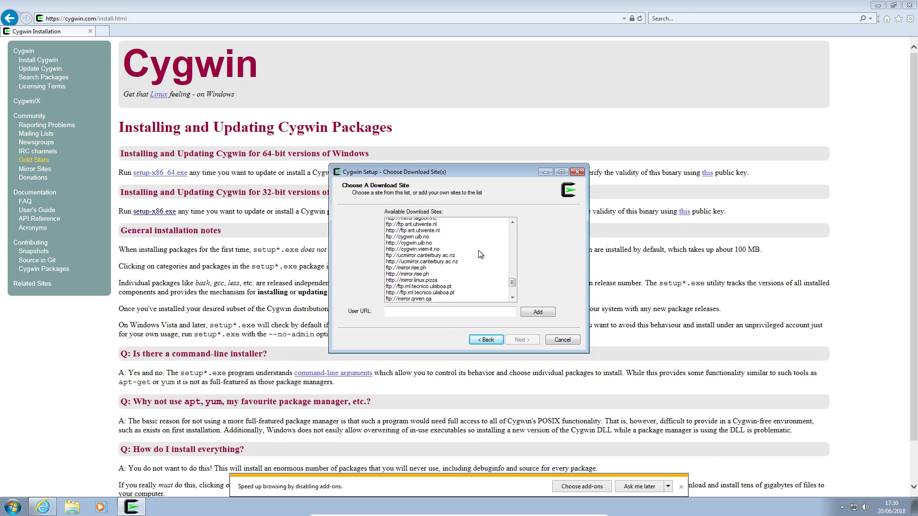
scroll(481, 254, down, 4)
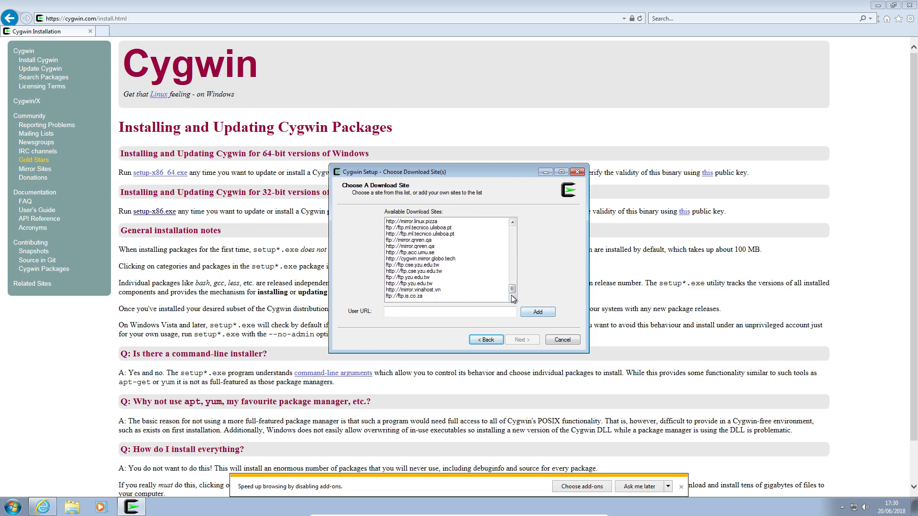
drag(512, 289, 510, 233)
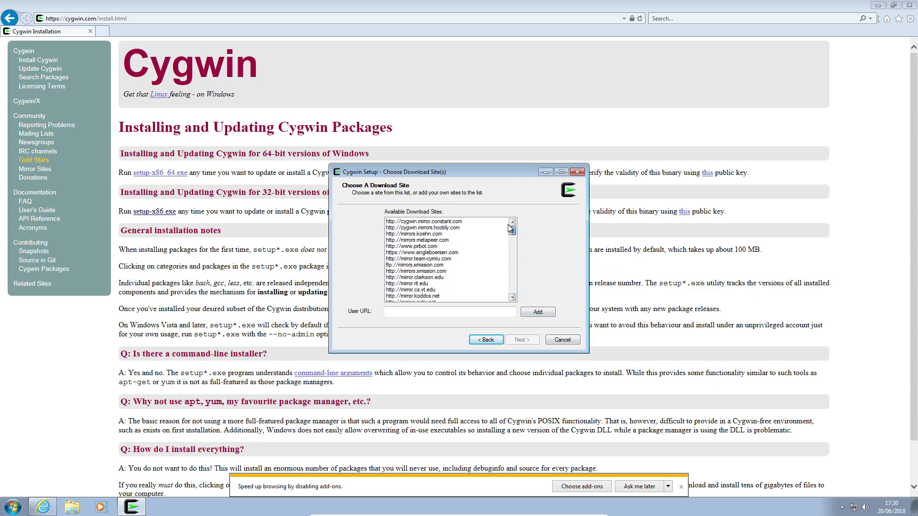
scroll(485, 246, down, 3)
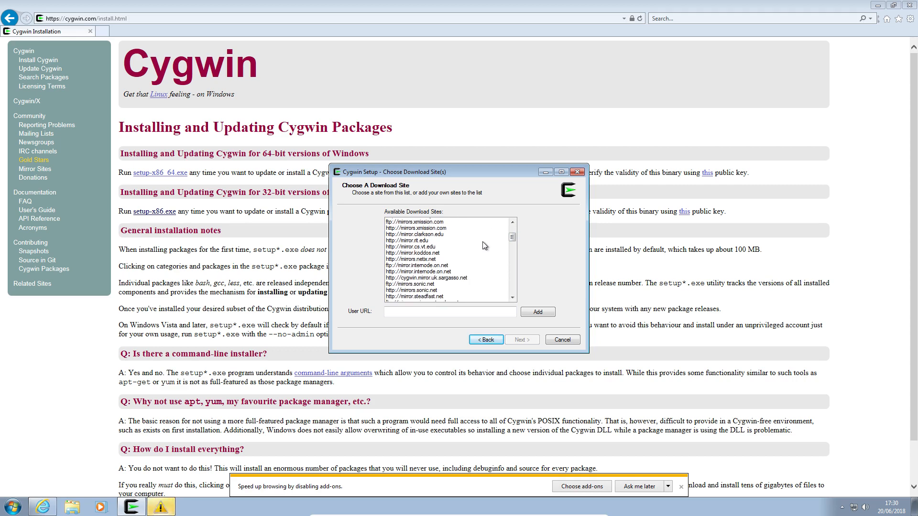
scroll(484, 246, down, 1)
click(161, 511)
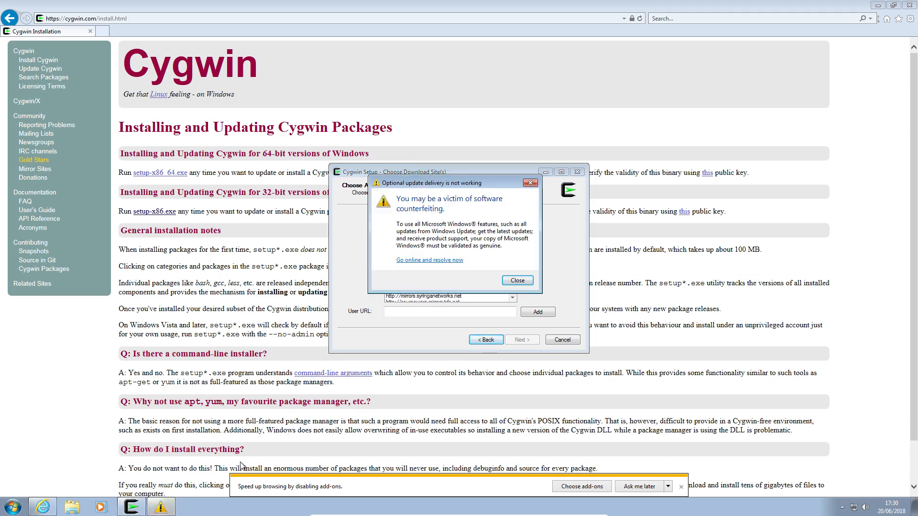
click(517, 281)
scroll(495, 246, down, 2)
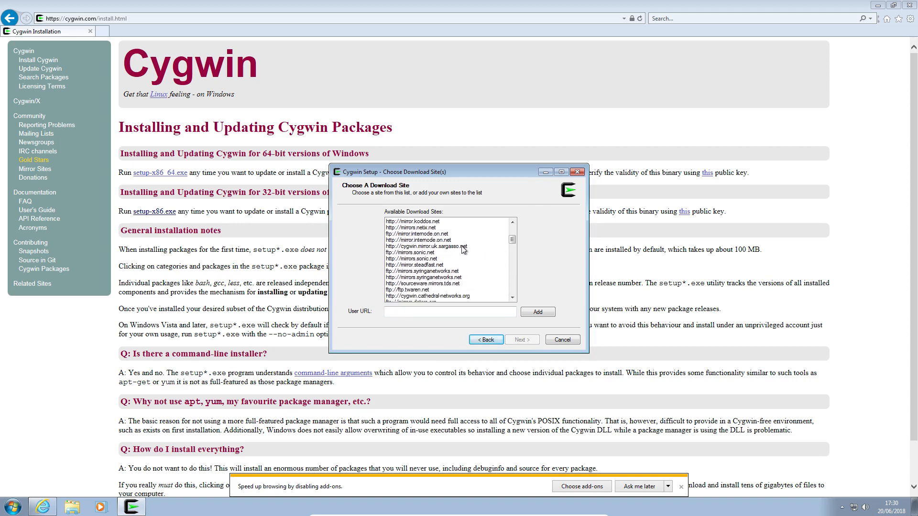
click(461, 247)
click(522, 340)
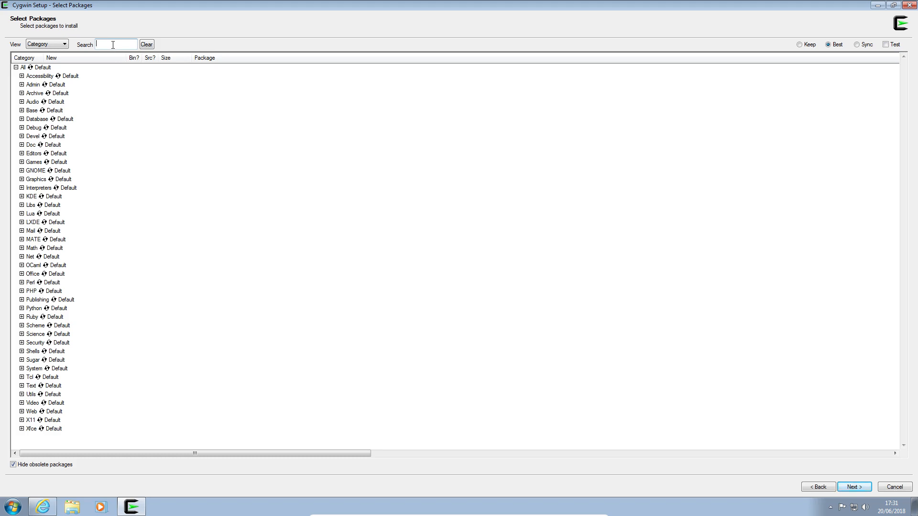
Step: Filter the packages by "python" and check the matches in the Database, Devel and Doc categories
text(python)
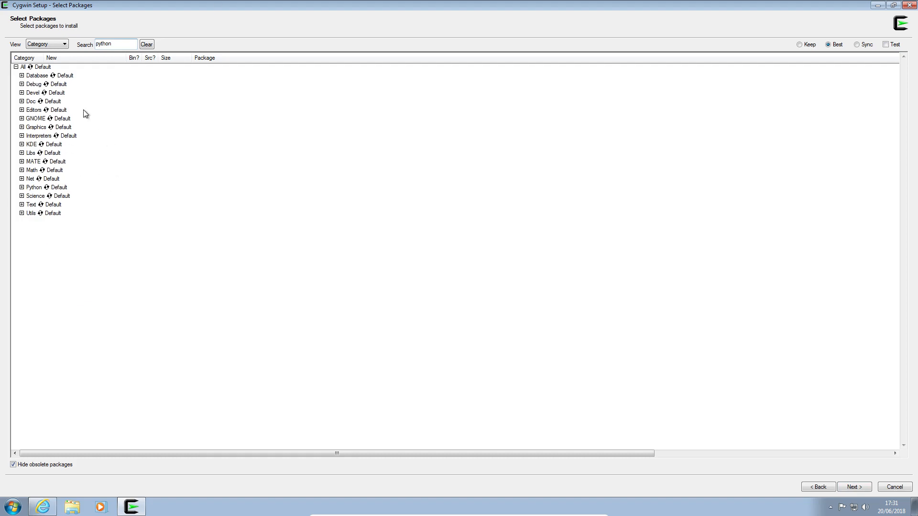
click(22, 75)
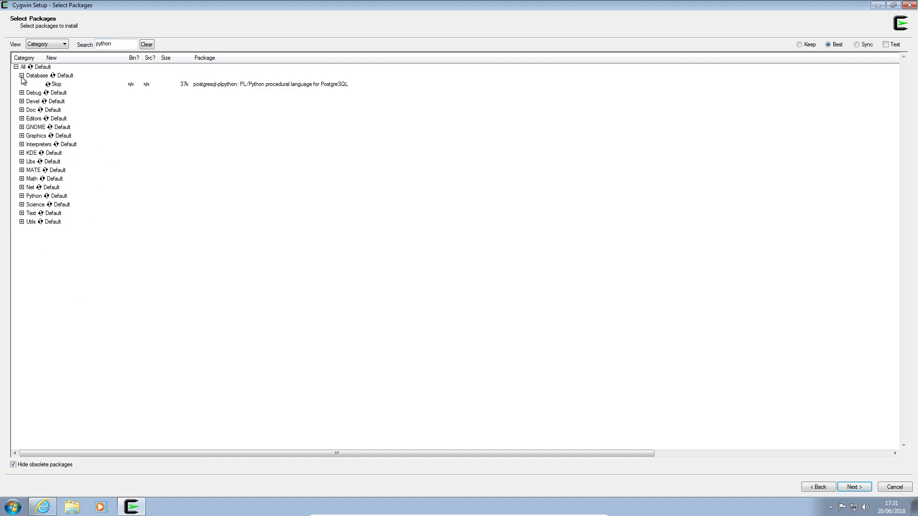
click(21, 75)
click(22, 93)
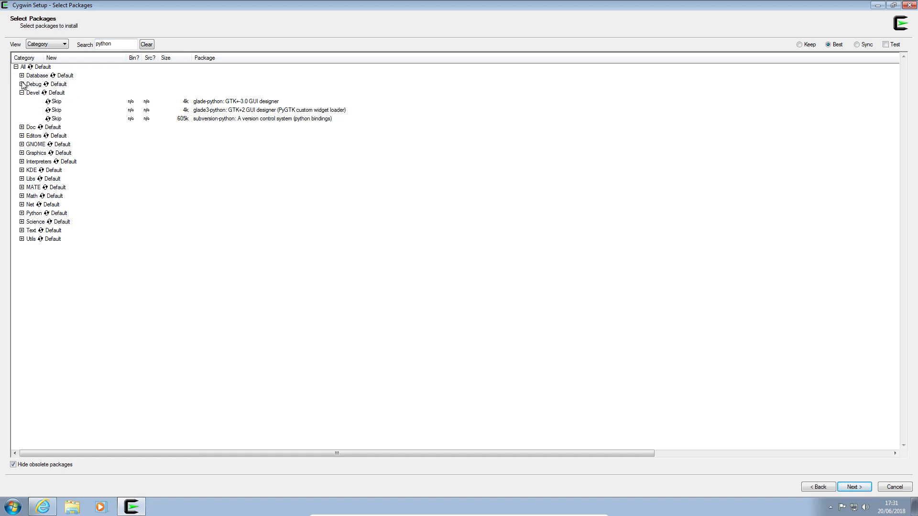
click(22, 93)
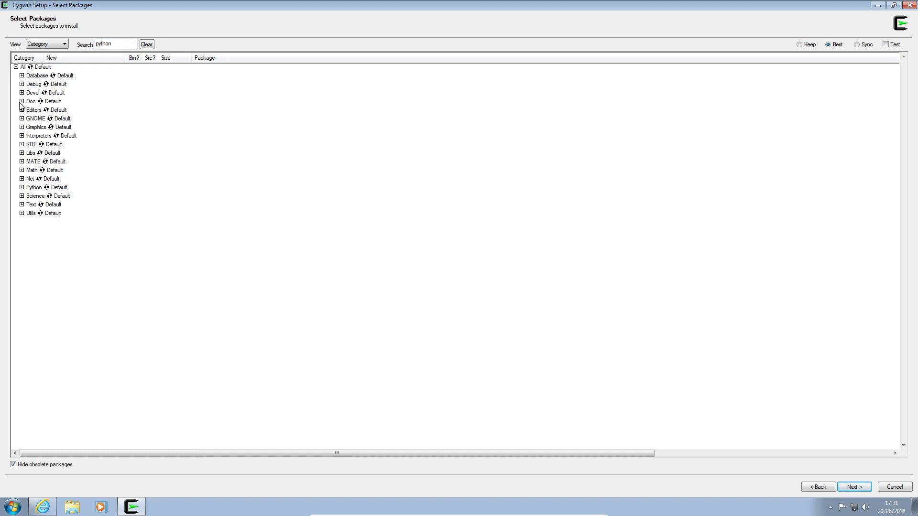
click(21, 101)
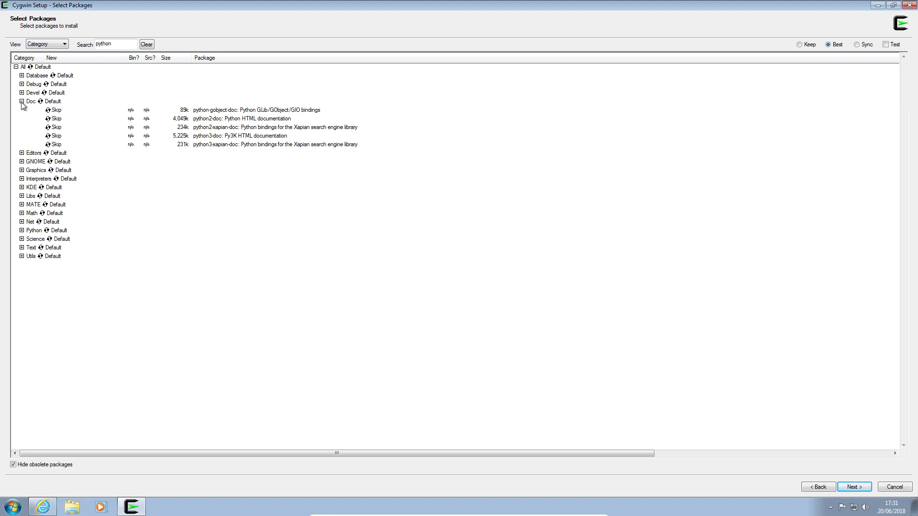
click(21, 102)
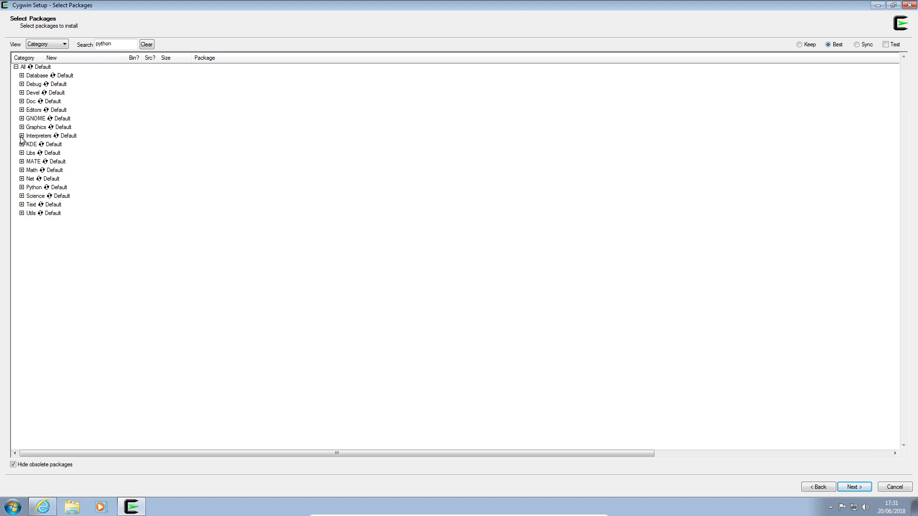
Step: Mark the python2 2.7.14-1 and python3 3.6.4-1 interpreters for installation and look through the packages in the Python category
click(22, 137)
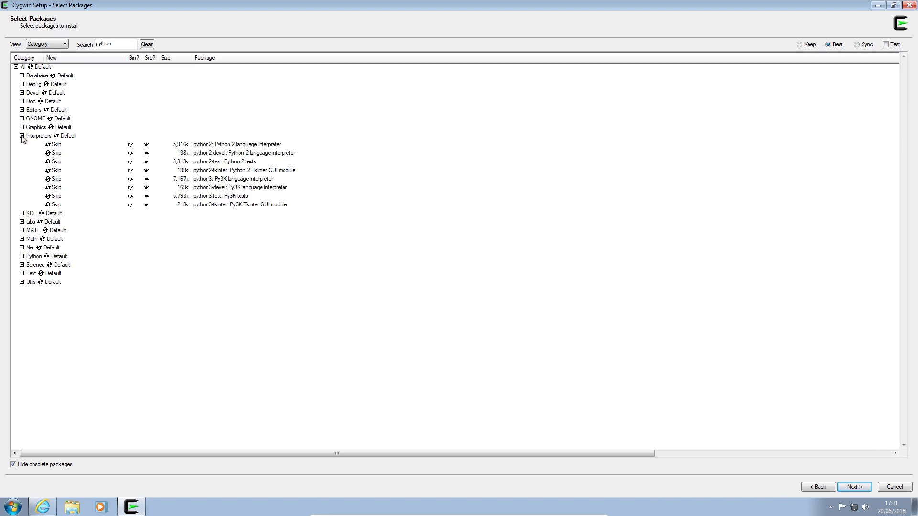
click(95, 144)
click(22, 257)
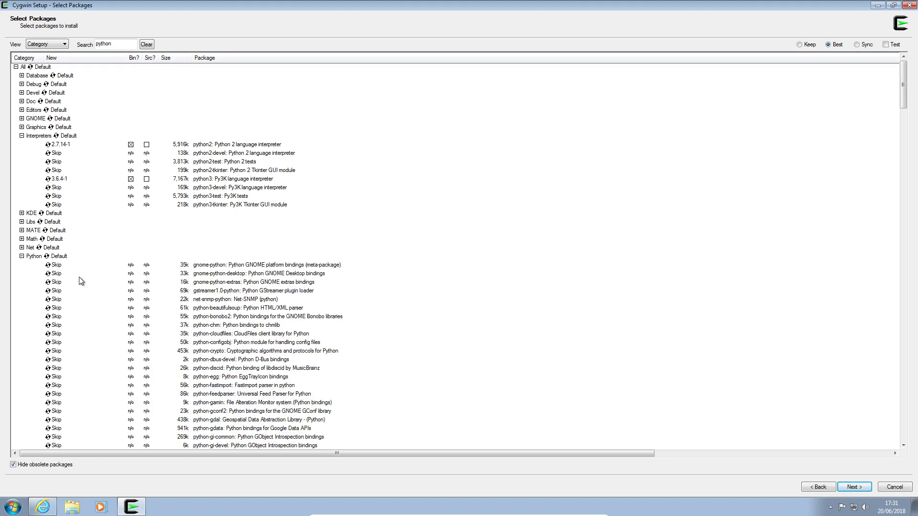
scroll(81, 281, down, 17)
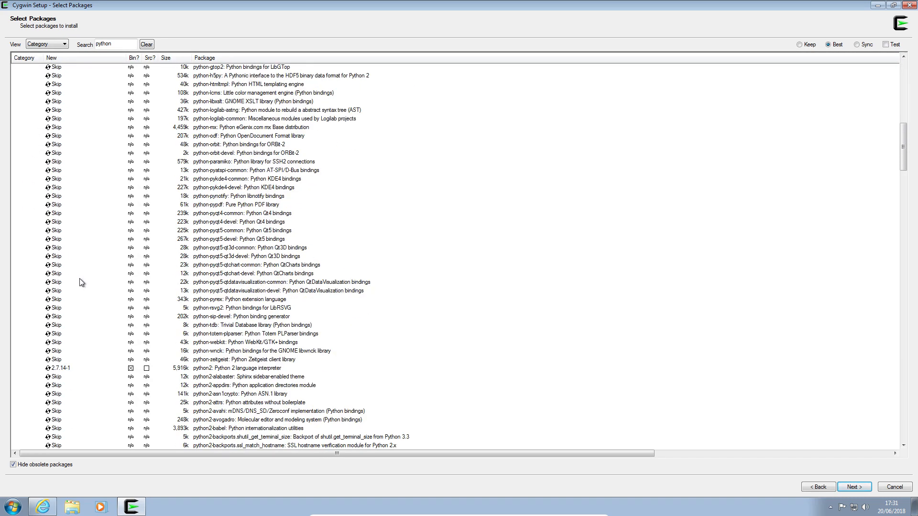
scroll(82, 282, down, 20)
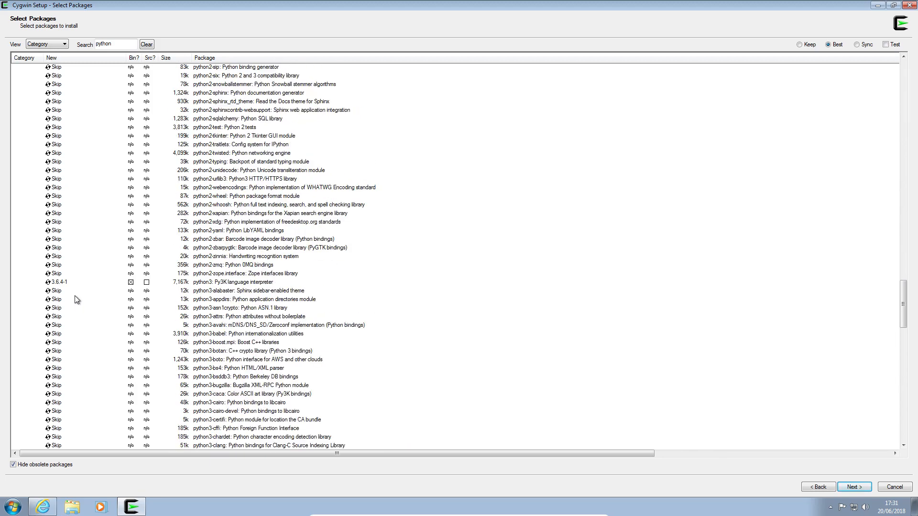
scroll(77, 297, down, 20)
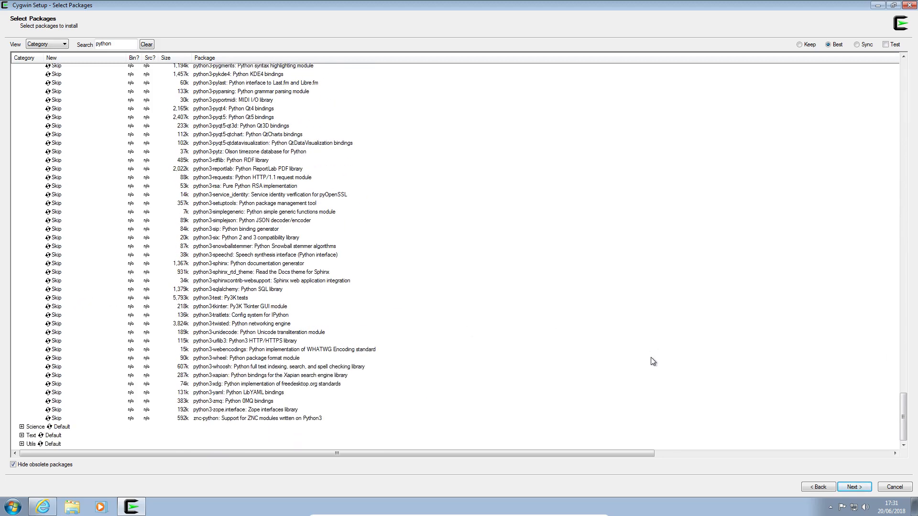
Step: Review and confirm the package changes to start the installation, and dismiss the browser's add-ons notice while it downloads
click(852, 488)
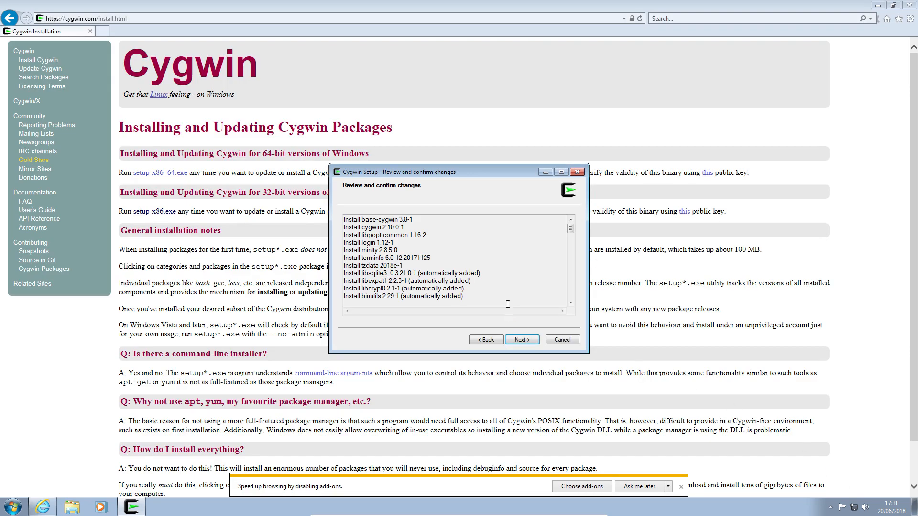
drag(571, 228, 582, 206)
click(529, 341)
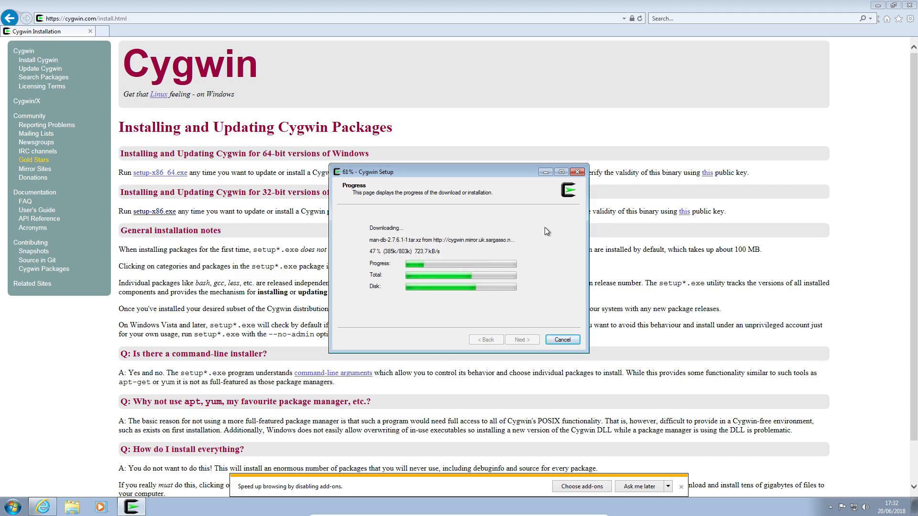
click(681, 486)
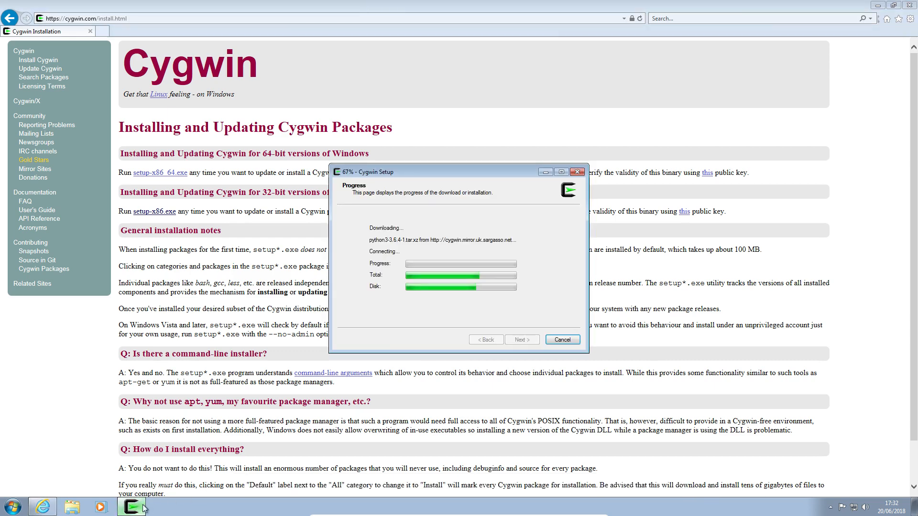
click(138, 507)
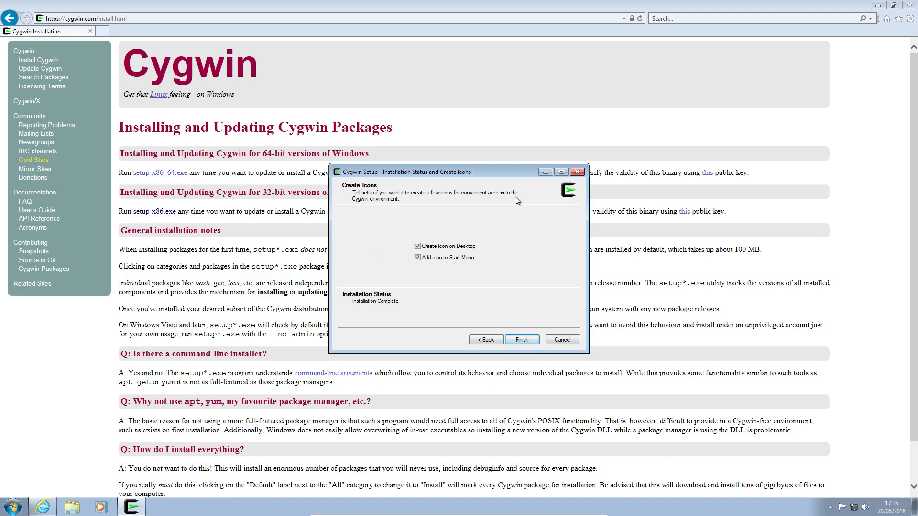
Step: Finish the setup with icons on the desktop and in the Start menu, and open the Start menu
click(519, 339)
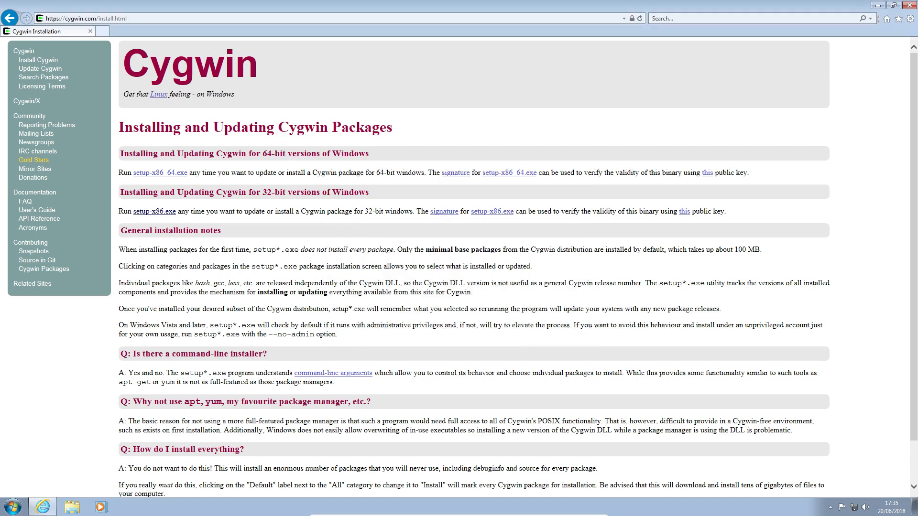
click(13, 505)
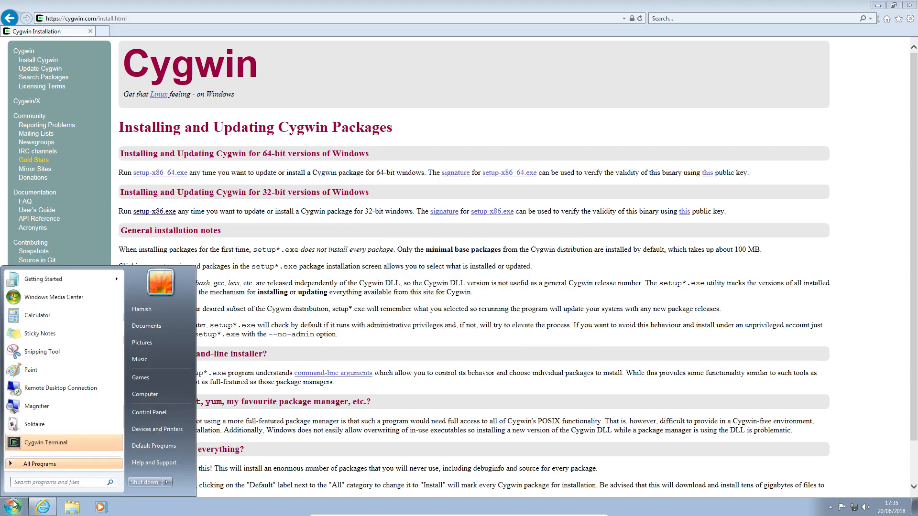
Step: Open the Cygwin Terminal, move its window off the page's sidebar side, and list the contents of the home directory
click(54, 440)
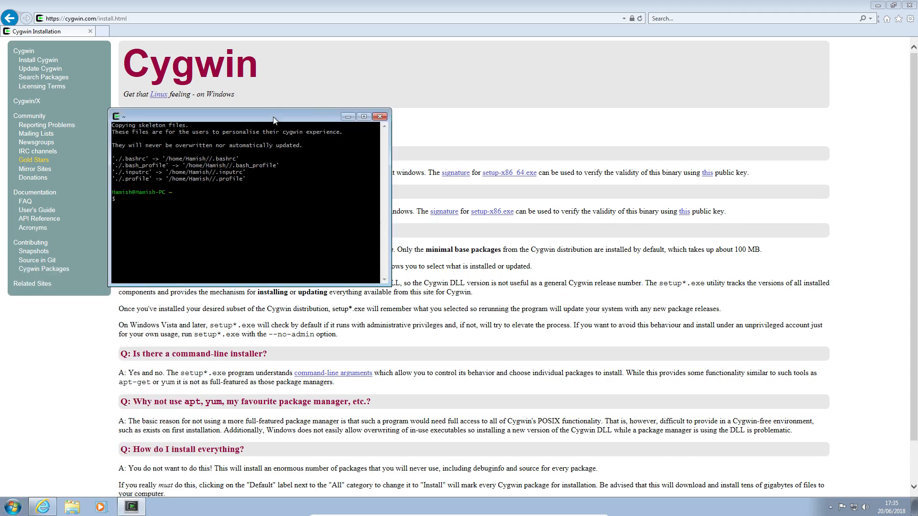
drag(274, 119, 572, 92)
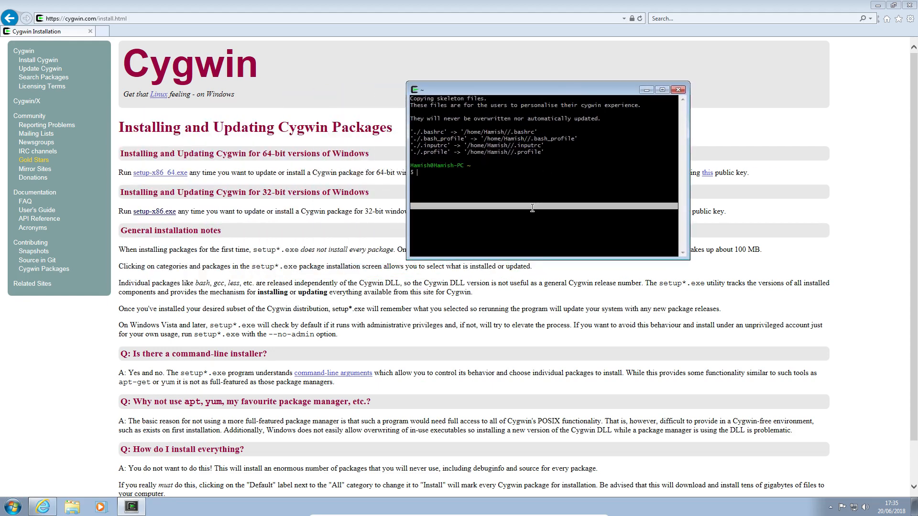
text(ls)
key(Return)
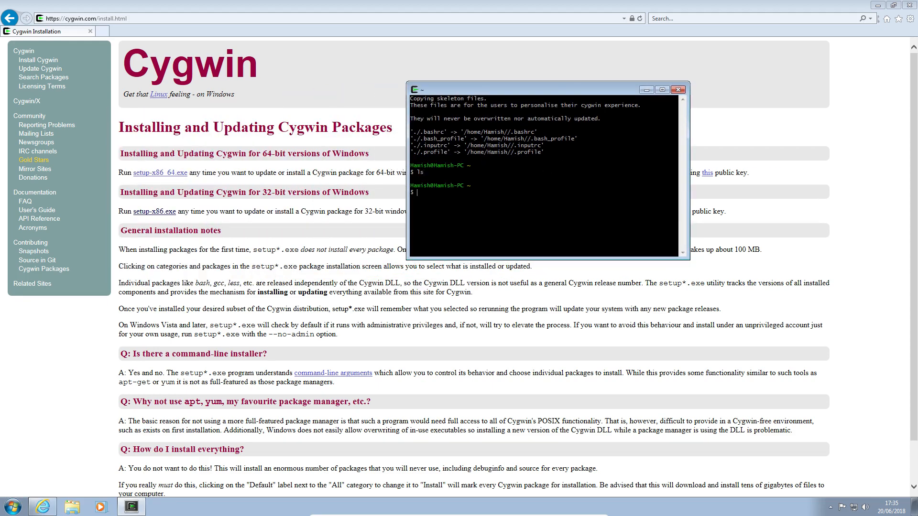
Step: Check the disk usage with df and again in human-readable units with df -h
text(df)
key(Return)
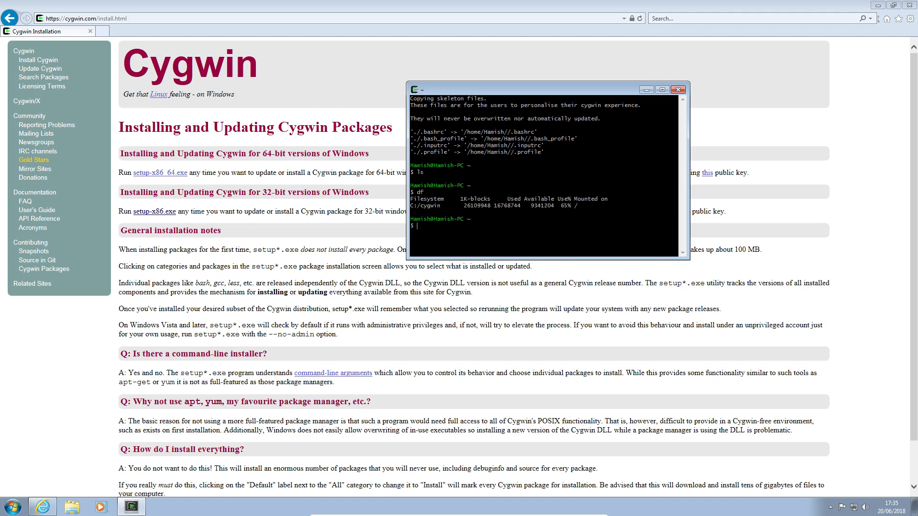
text(df -h)
key(Return)
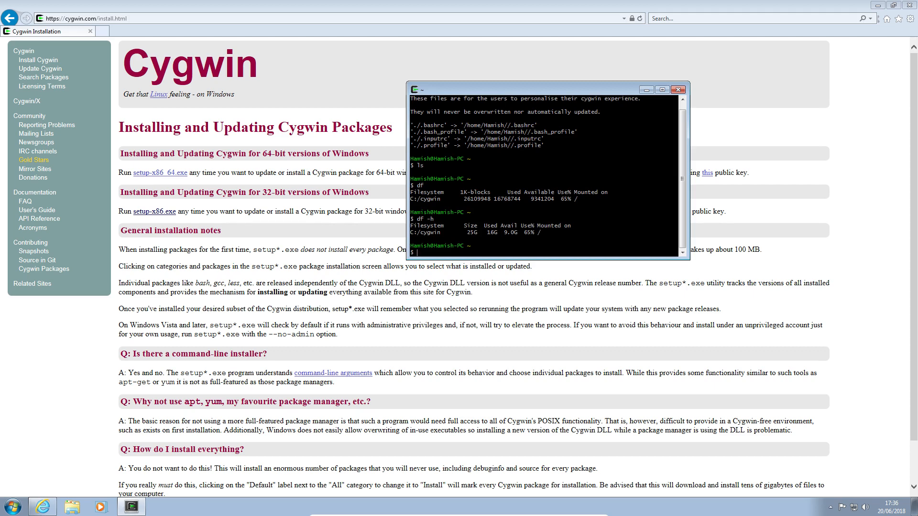
Step: List the contents of the root directory and test whether the nano editor can be run
text(ls /)
key(Return)
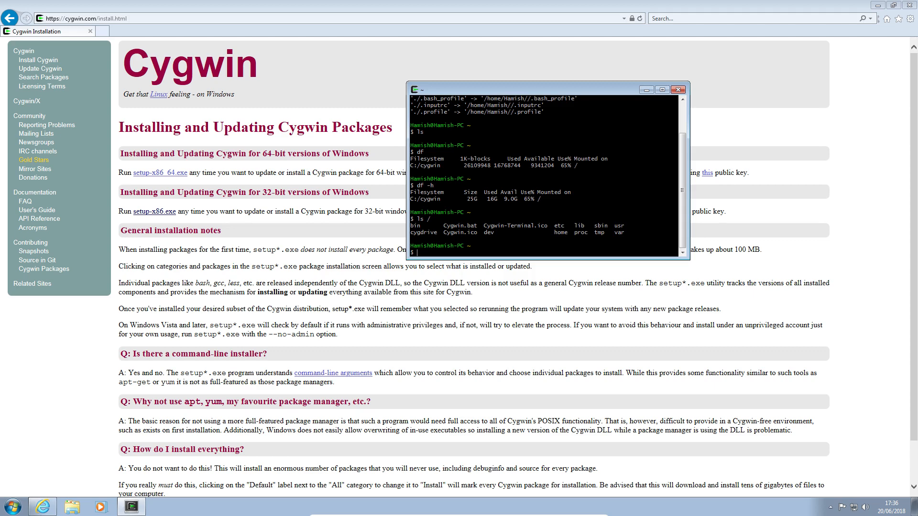
text(nano)
key(Return)
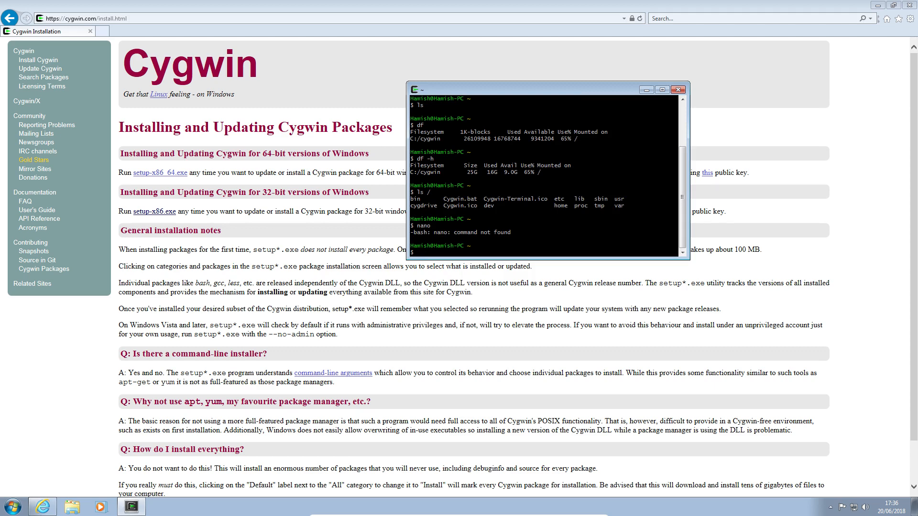
Step: Start the Python interpreter, import the sys module and query the interpreter version with sys.version
text(python)
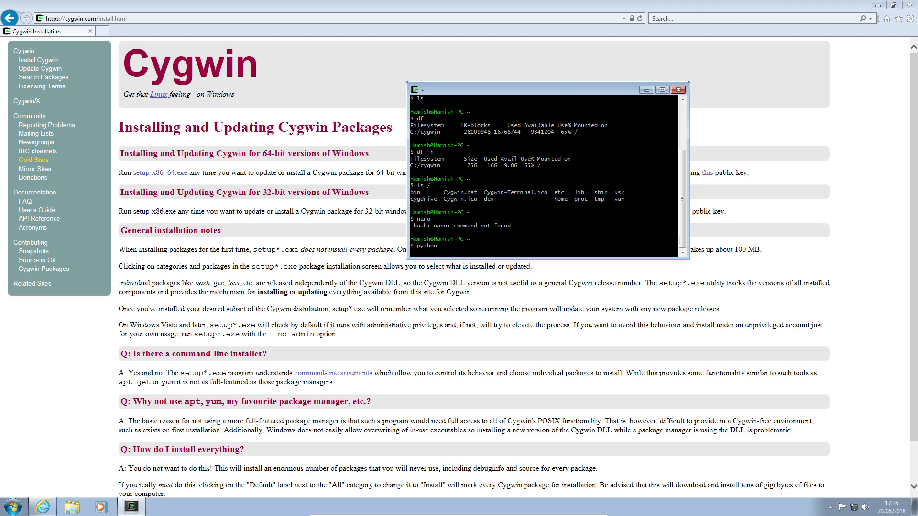
key(Return)
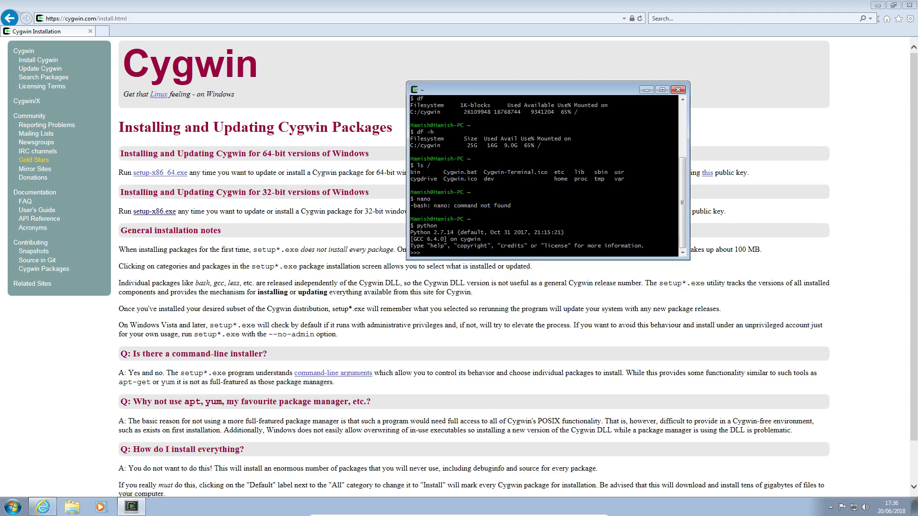
text(import sys)
key(Return)
text(s)
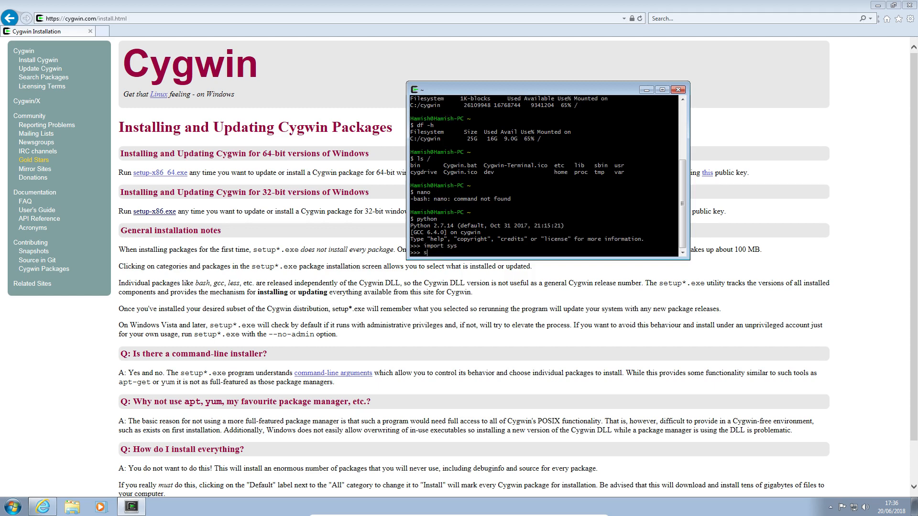
text(ys.version())
key(Return)
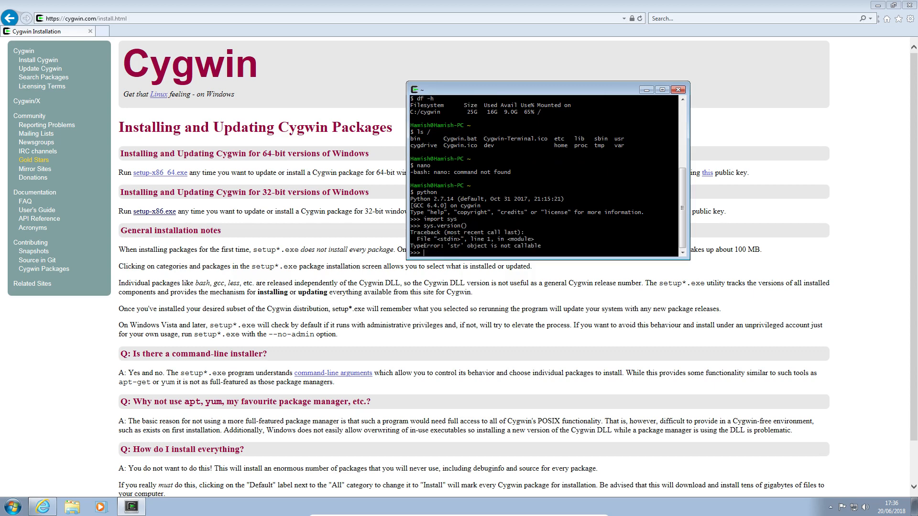
key(Up)
key(BackSpace)
key(BackSpace)
key(Return)
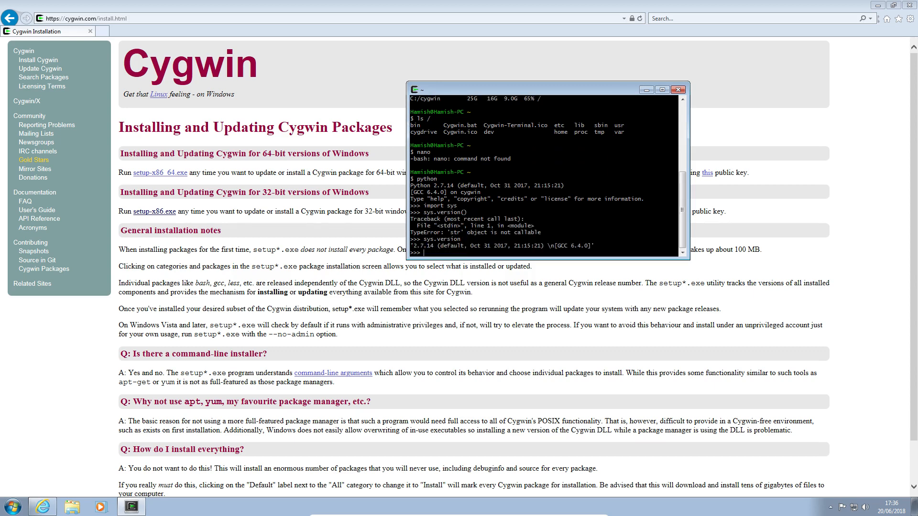
Step: Try to import the wx module and leave the Python interpreter
text(import wx)
key(Return)
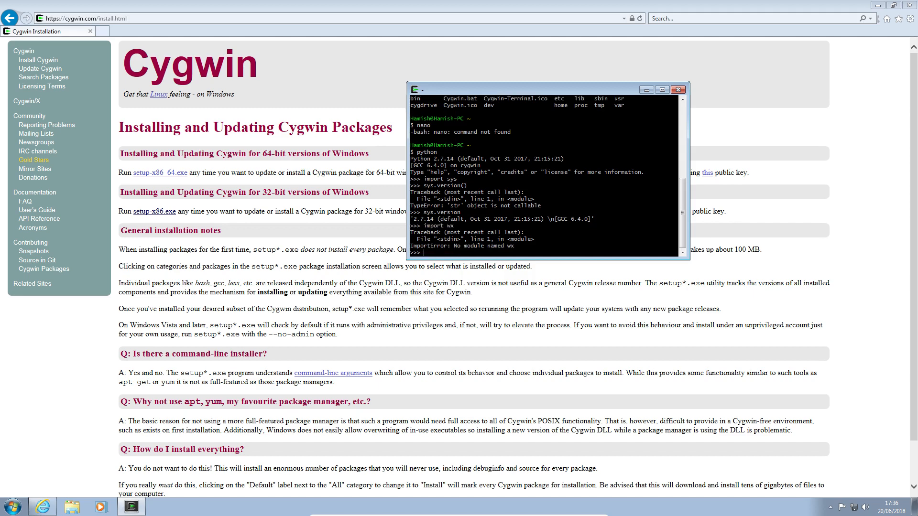
key(ctrl+d)
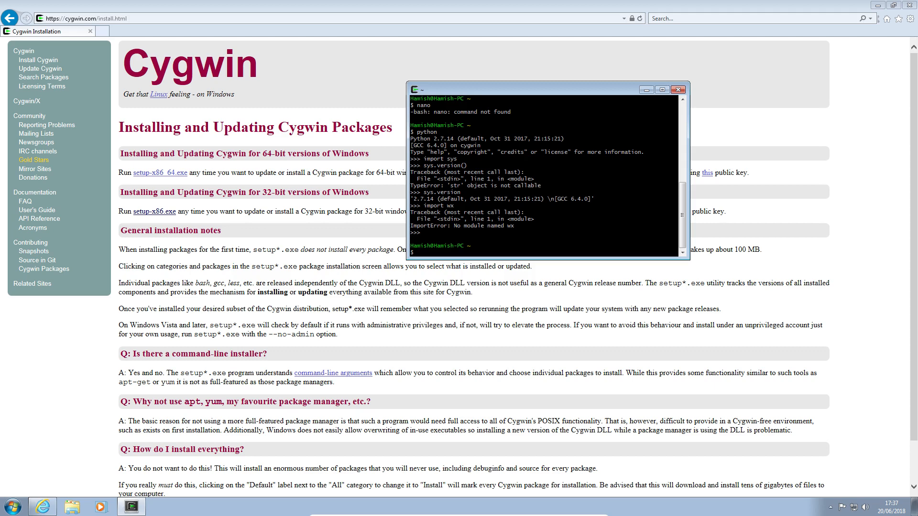
Step: Test whether pip is available, both as a direct command and with python -m pip
text(pip)
key(Return)
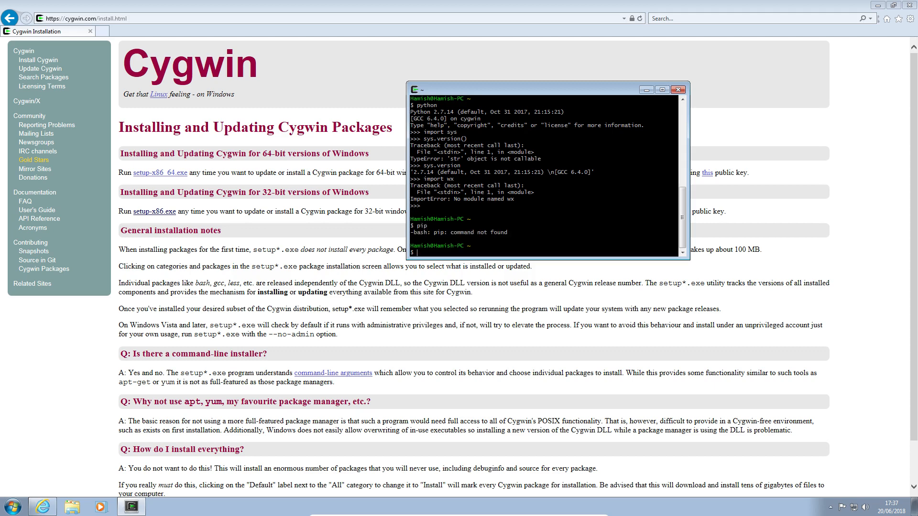
text(python - mpip)
key(Left)
key(Left)
key(Left)
key(Left)
key(Left)
key(BackSpace)
key(Return)
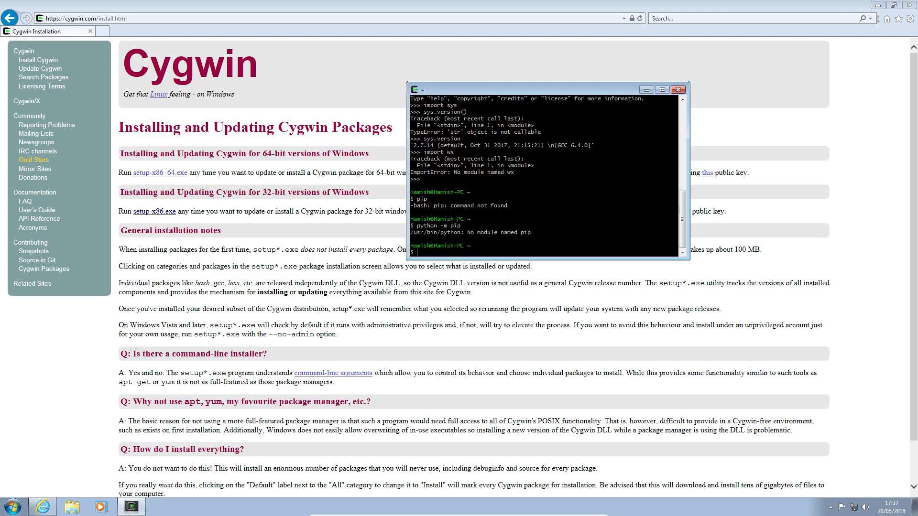
Step: End the Cygwin terminal session with exit
double_click(555, 181)
text(exit)
key(Return)
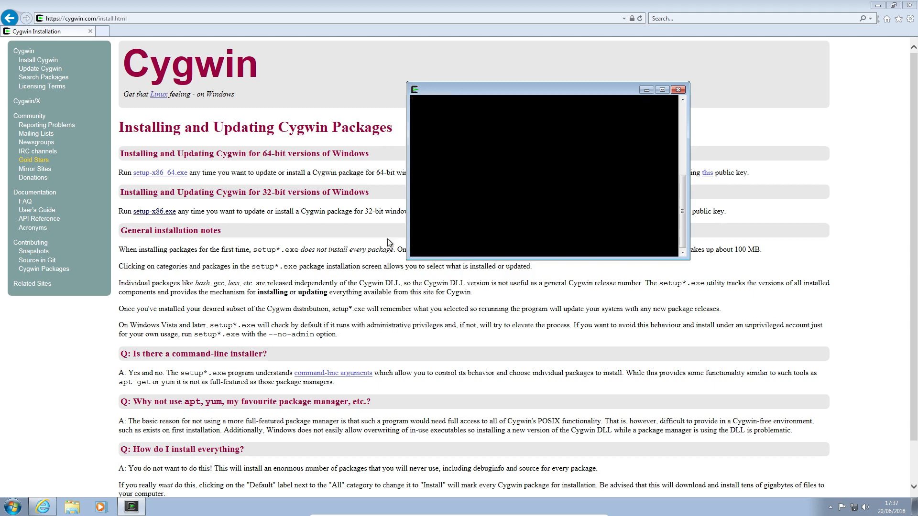
Step: Look through the Cygwin folder in the list of installed programs for its available entries
click(13, 506)
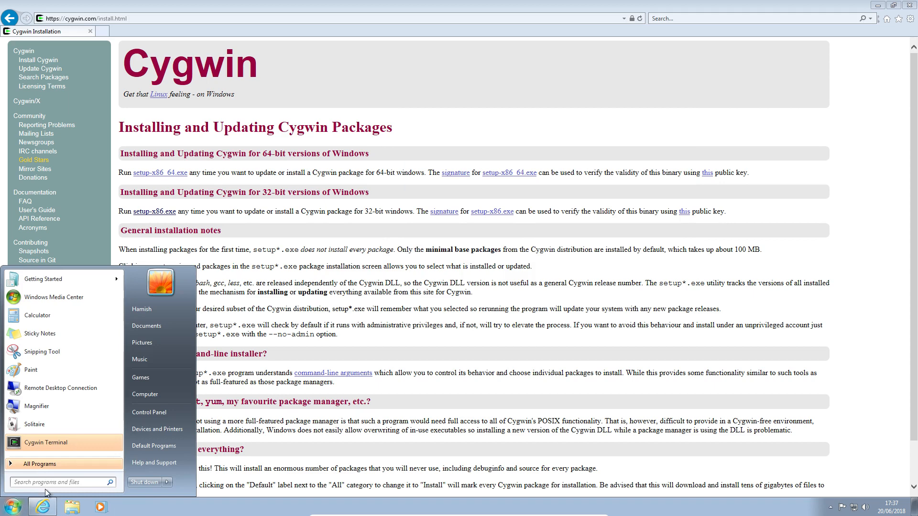
click(26, 464)
click(26, 375)
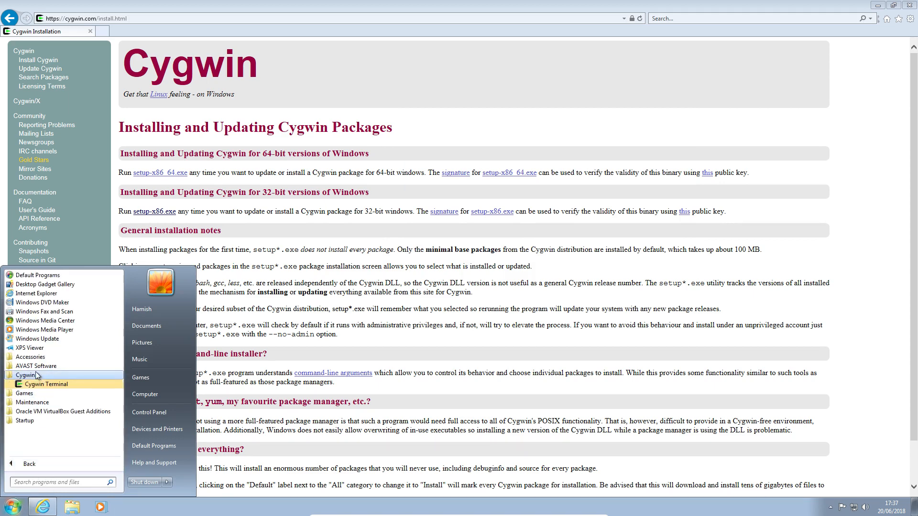
click(42, 384)
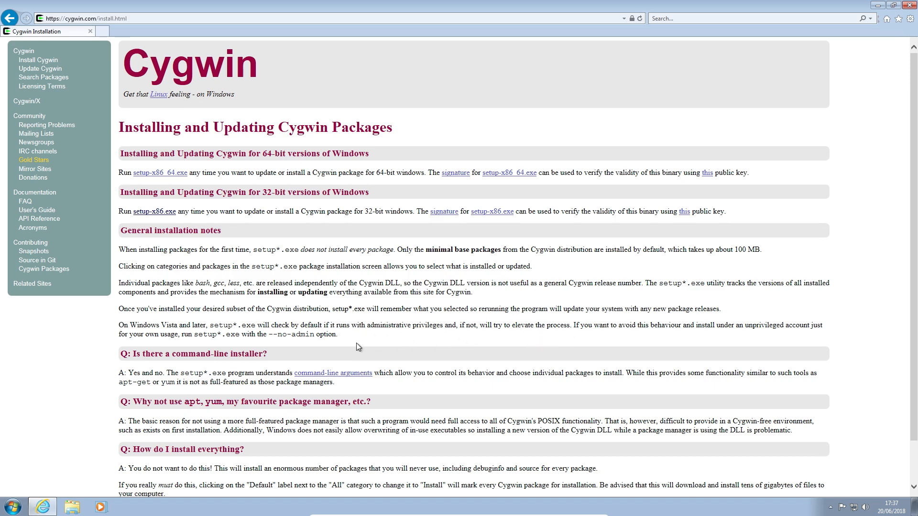
Step: Run setup-x86 from the Downloads folder again and allow it past the security warning
scroll(100, 366, down, 2)
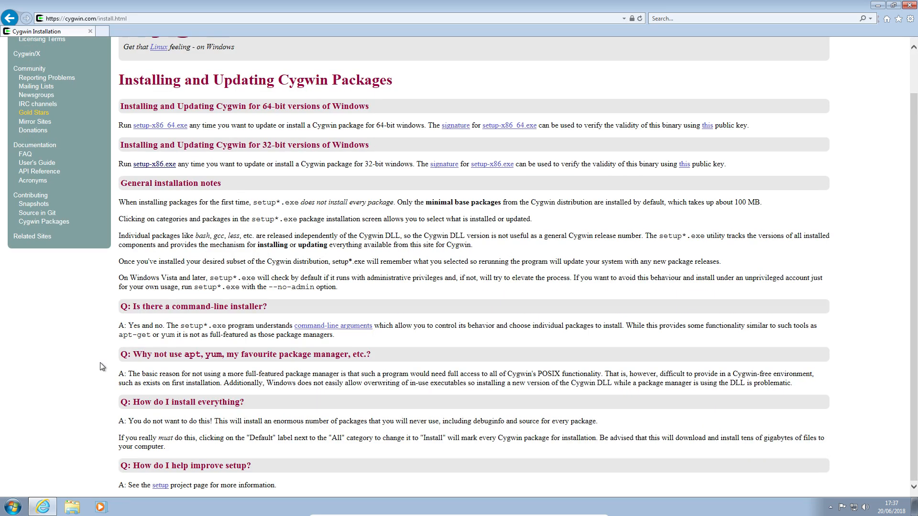
click(71, 507)
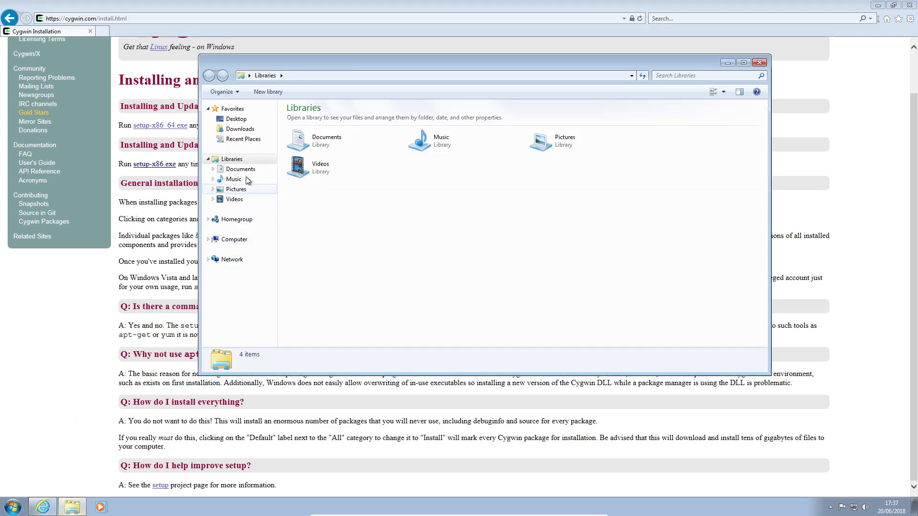
click(227, 132)
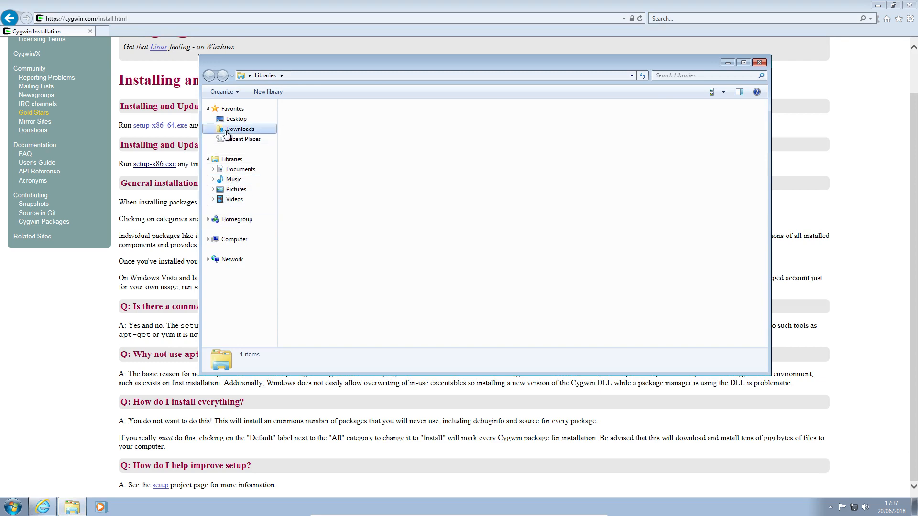
double_click(313, 121)
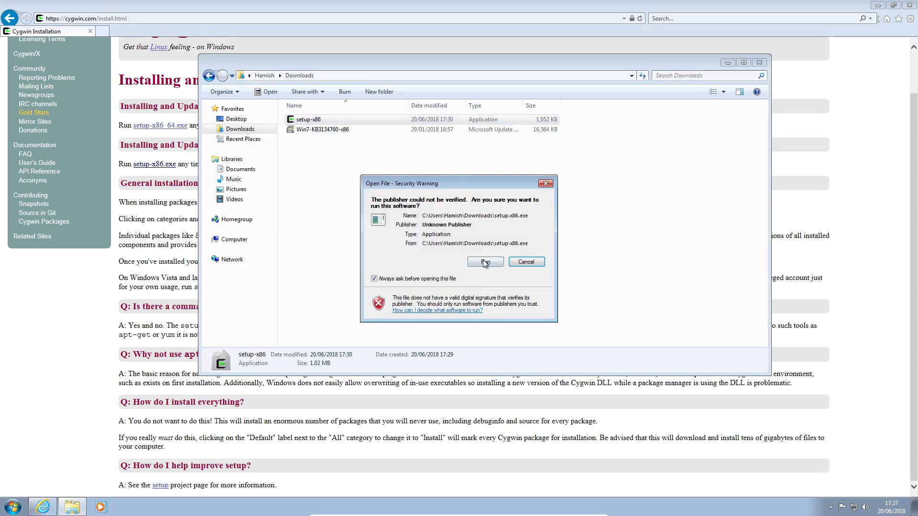
click(484, 263)
click(492, 263)
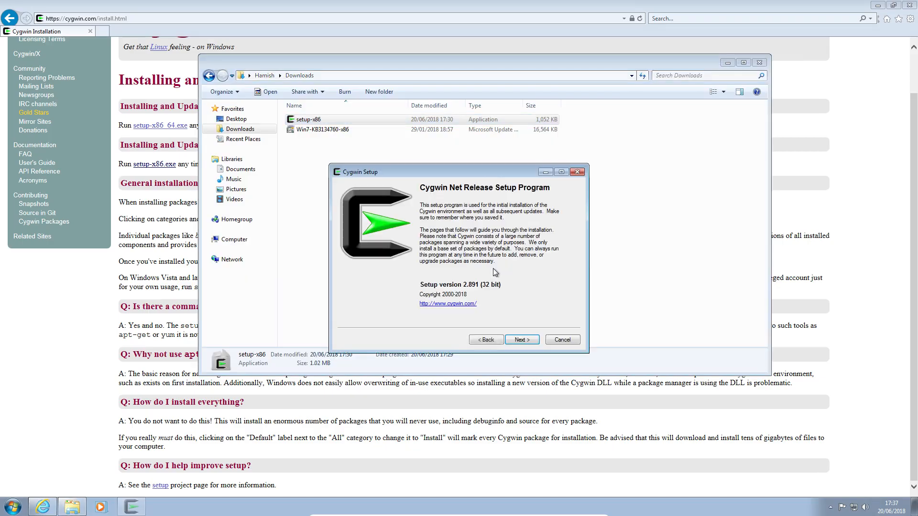
Step: Proceed to package selection with Install from Internet, root C:\cygwin for all users, the Desktop as package directory, and the cygwin.mirror.uk.sargasso.net mirror
click(523, 341)
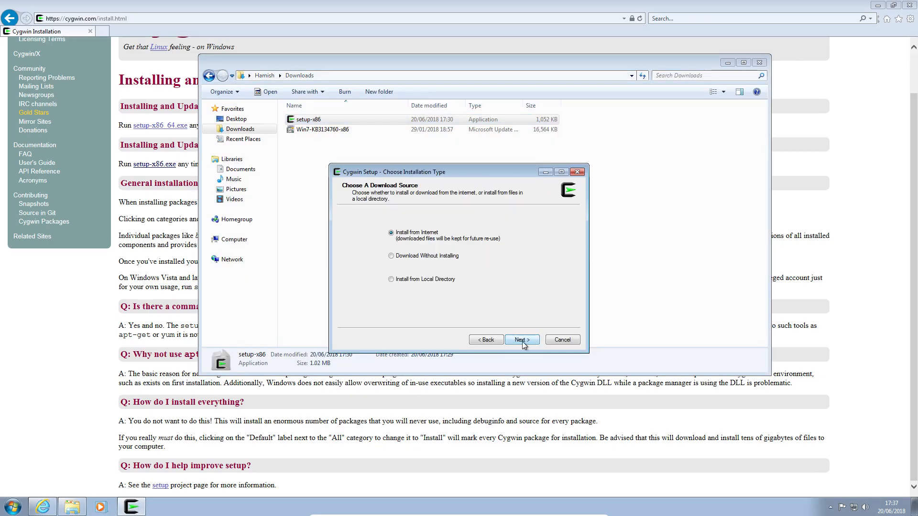
click(520, 341)
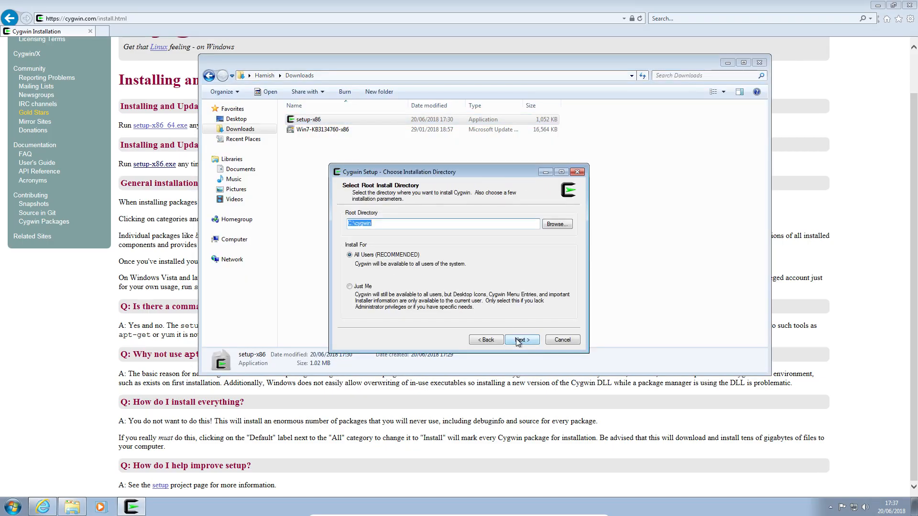
click(520, 340)
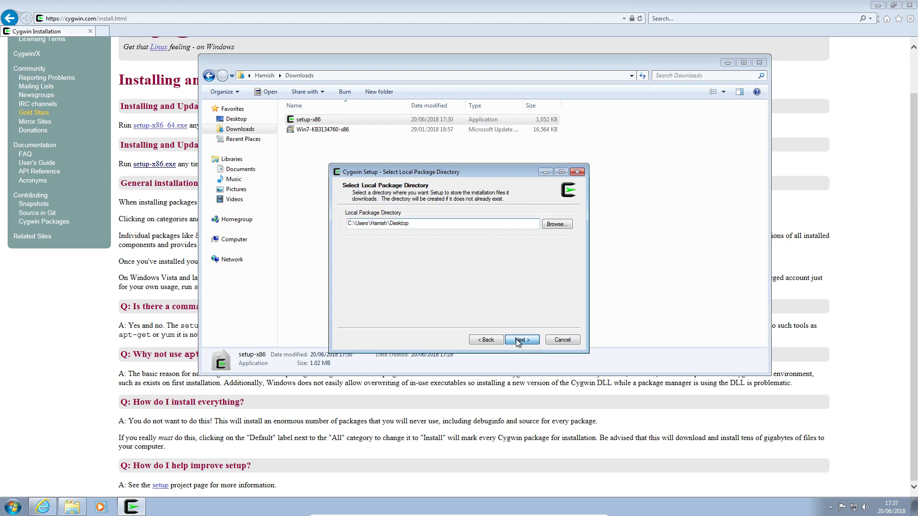
click(520, 340)
click(517, 340)
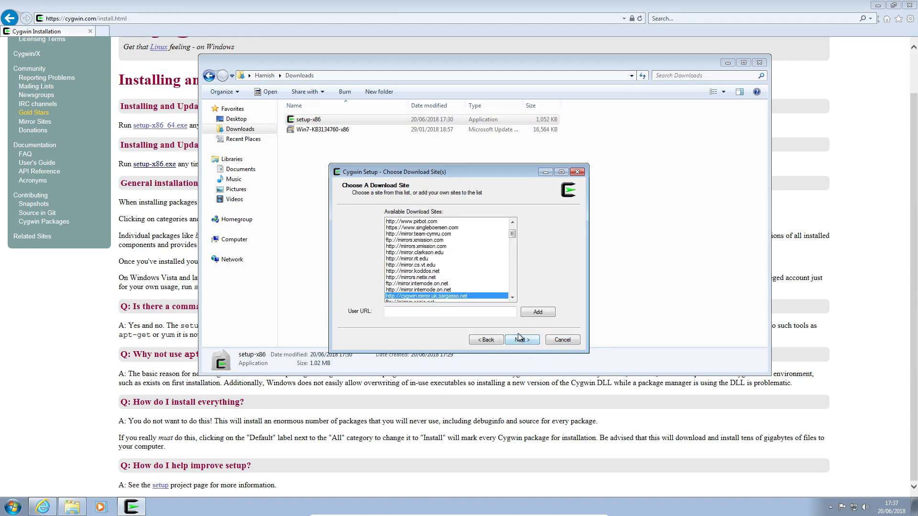
click(526, 341)
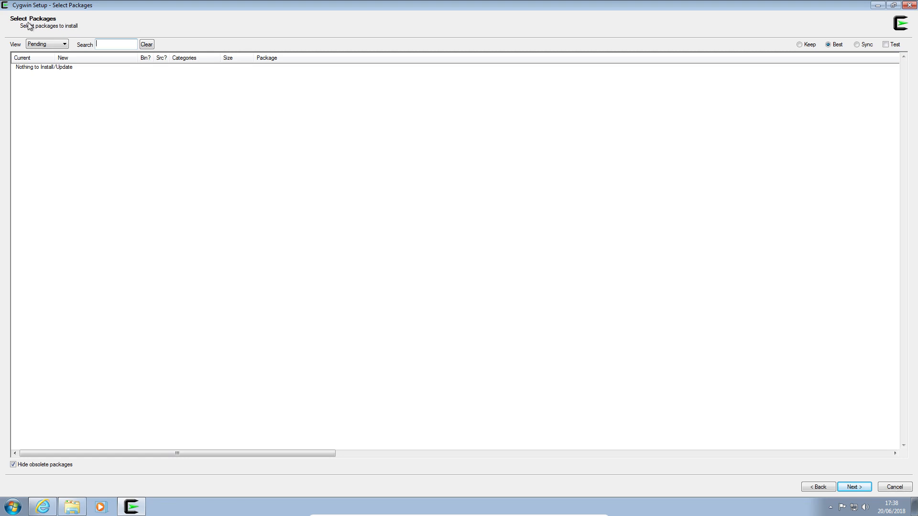
Step: Compare the Full and Category package views, return to Full, and search the packages for "python-pip"
click(41, 45)
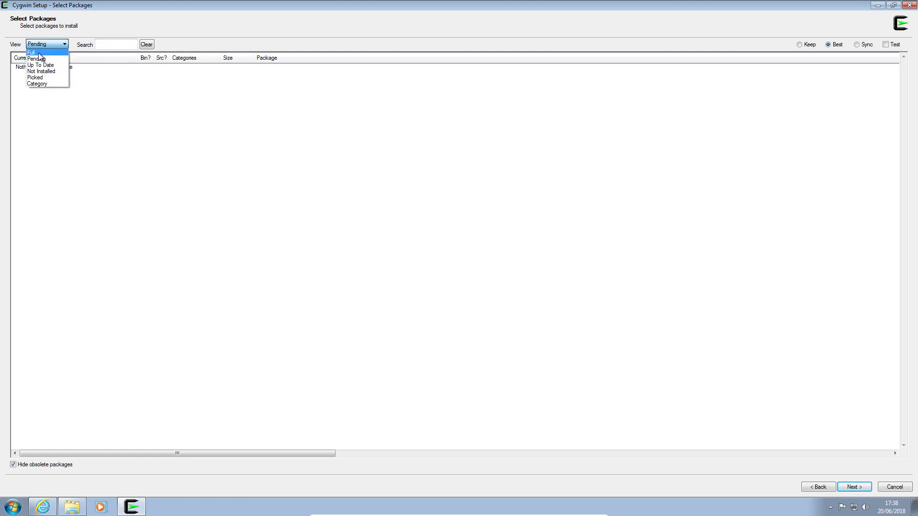
click(38, 53)
click(41, 44)
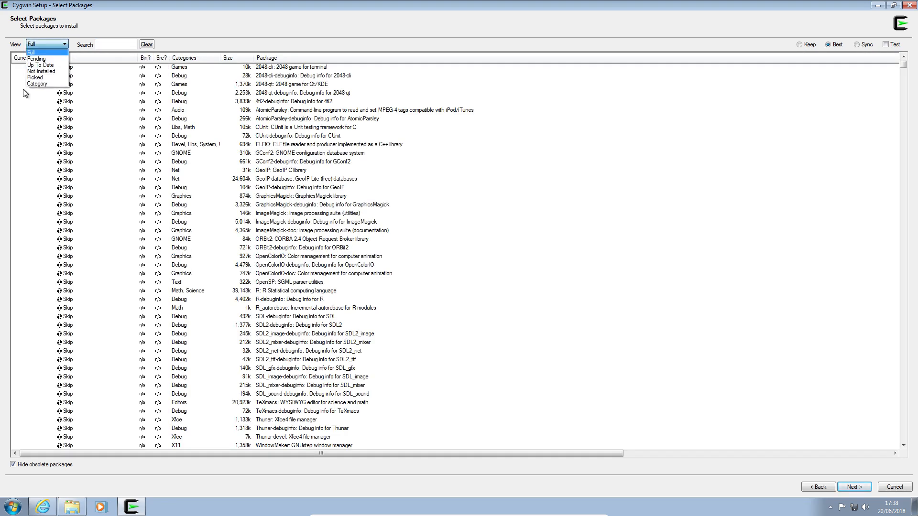
click(37, 83)
click(57, 45)
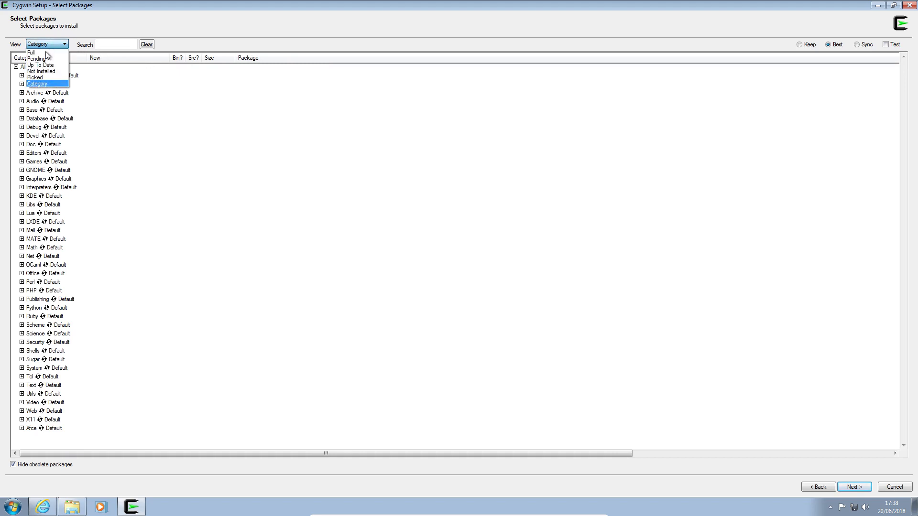
click(45, 53)
click(114, 45)
text(python)
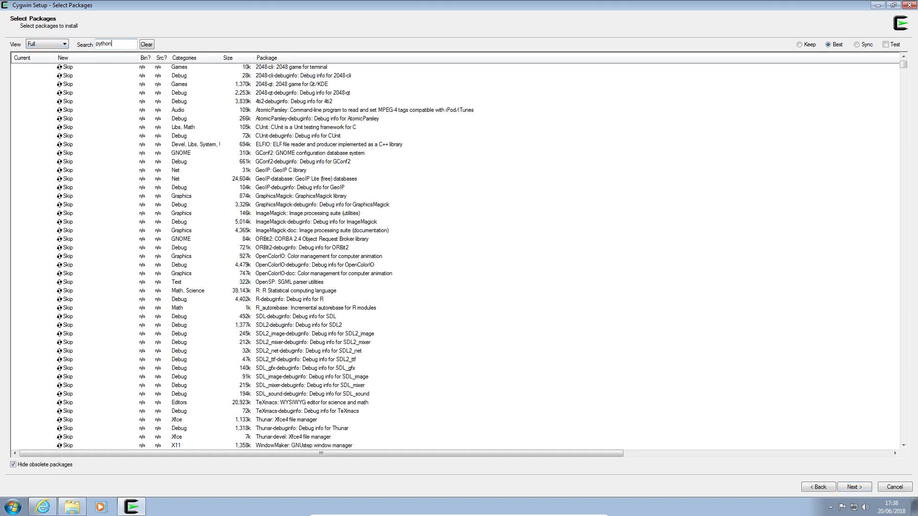
text(-pip)
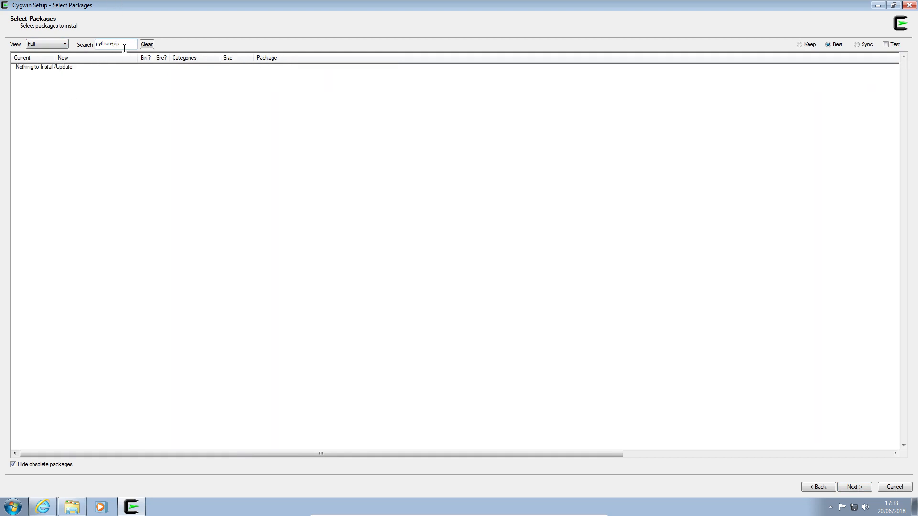
Step: Clear the previous package search and search for "lshw"
key(BackSpace)
key(BackSpace)
key(BackSpace)
key(BackSpace)
key(BackSpace)
key(BackSpace)
key(BackSpace)
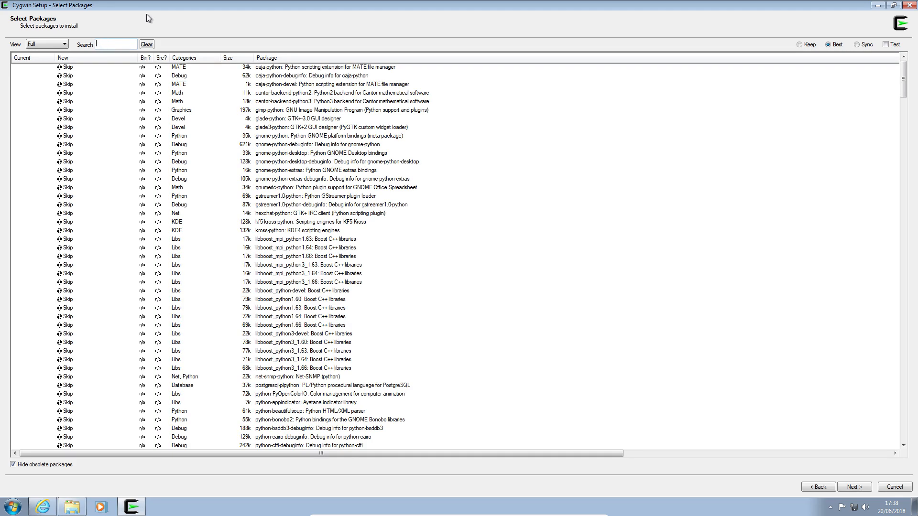
text(lshw)
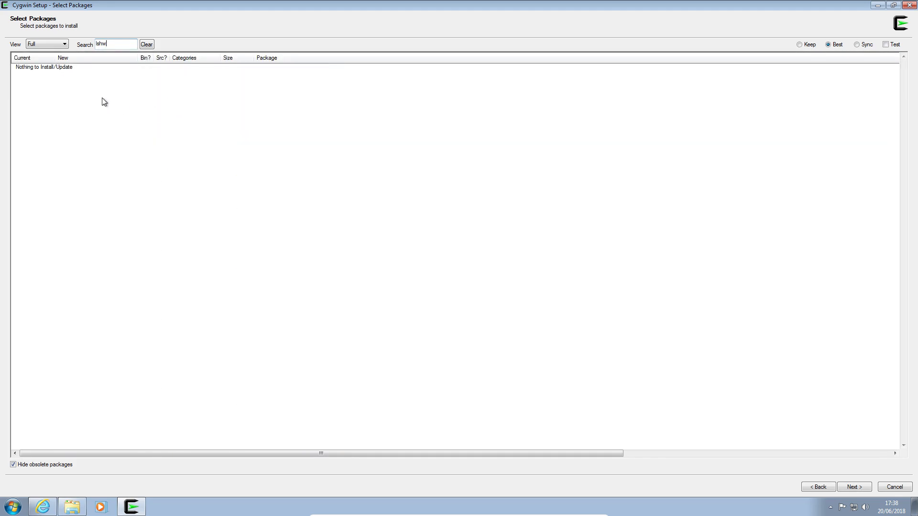
Step: Search the packages for "nano" and mark the nano editor package for installation
key(BackSpace)
key(BackSpace)
key(BackSpace)
key(BackSpace)
text(nano)
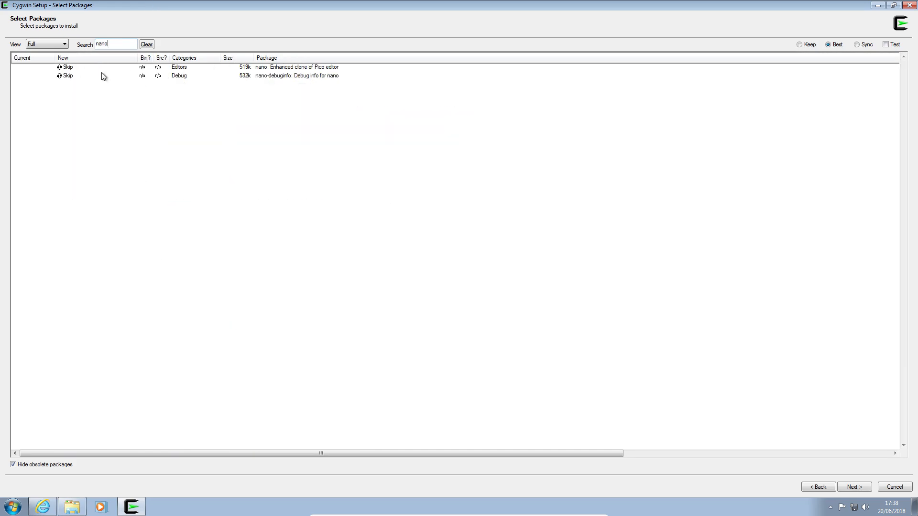
click(68, 67)
Step: Search the package list for "wxpython"
double_click(108, 43)
key(BackSpace)
text(wxpy)
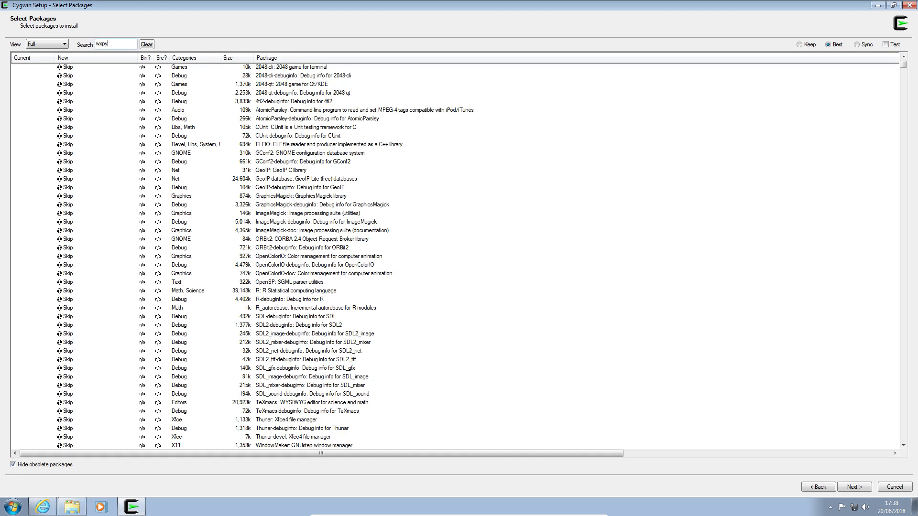
text(thon)
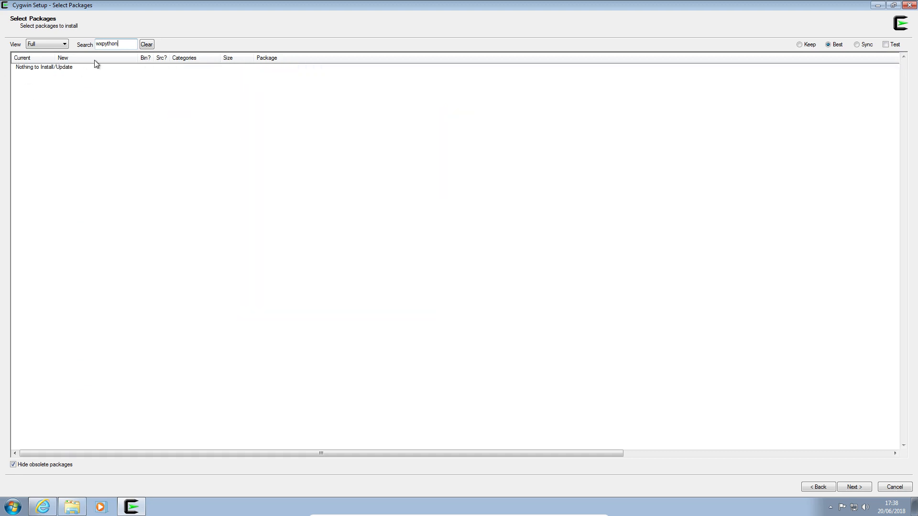
Step: Search for "wxgtk", shorten the search to "wx", and mark the python-wx2.8 package for installation
drag(120, 45, 93, 44)
text(wxgtk)
drag(109, 45, 103, 46)
key(BackSpace)
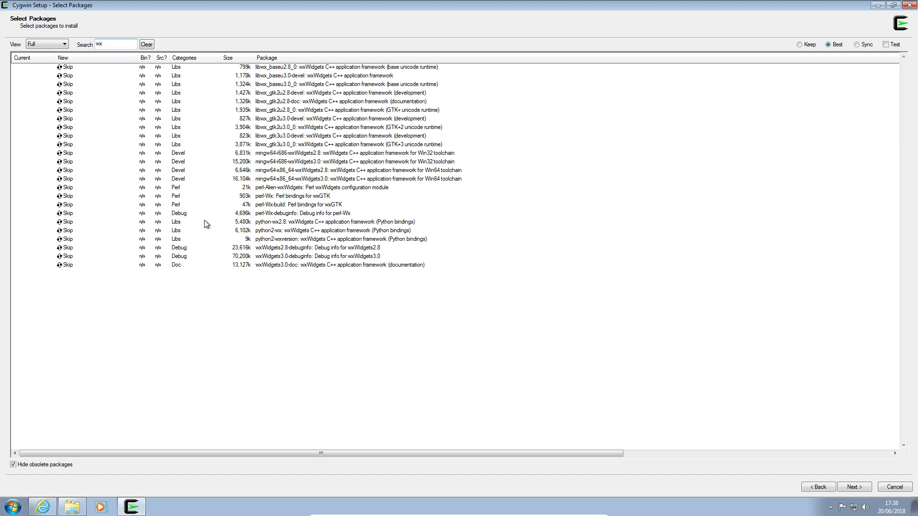
click(61, 223)
Step: Search the packages for "audac" and mark the audacity audio editor for installation
double_click(115, 44)
text(audac)
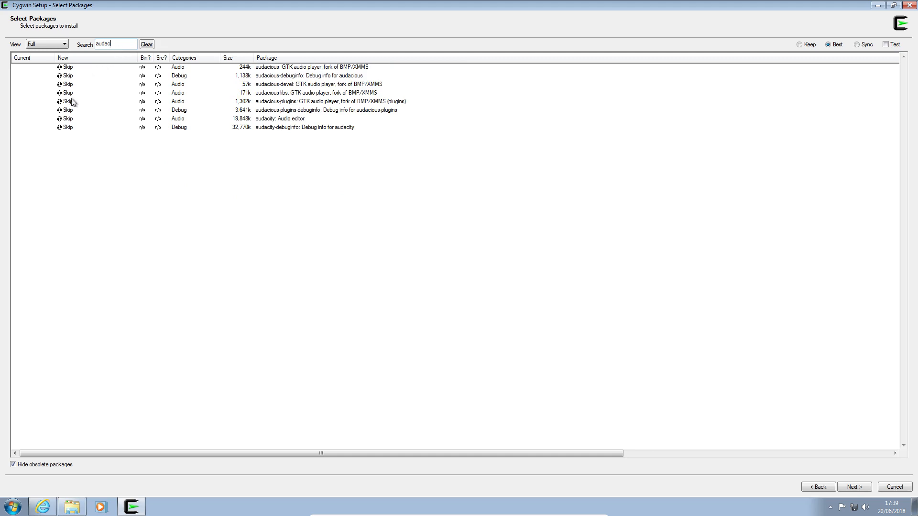
click(60, 121)
Step: Search the packages for "firefox" and then for "syn"
double_click(117, 43)
text(firefox)
drag(119, 44, 68, 40)
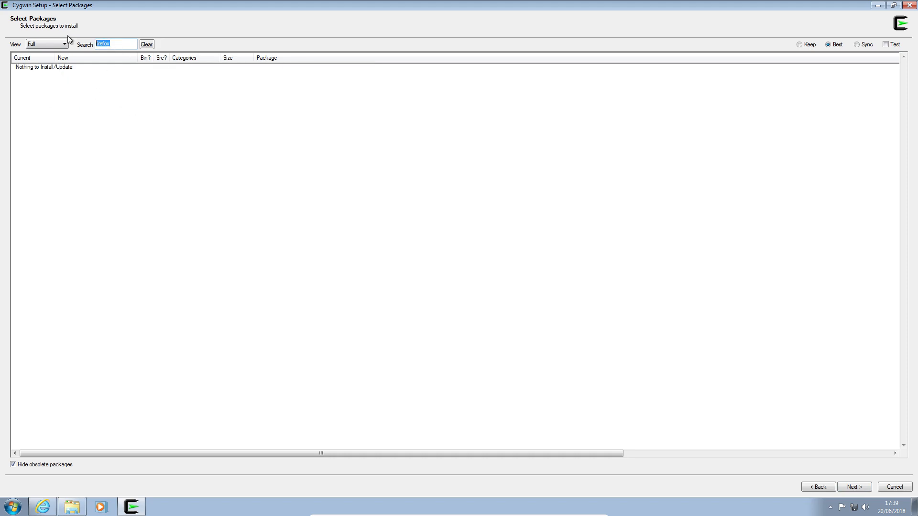
key(BackSpace)
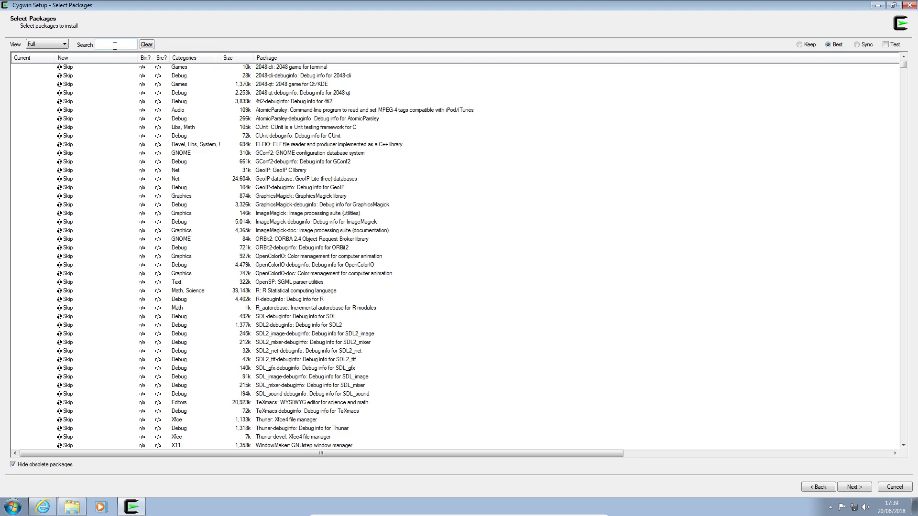
text(syn)
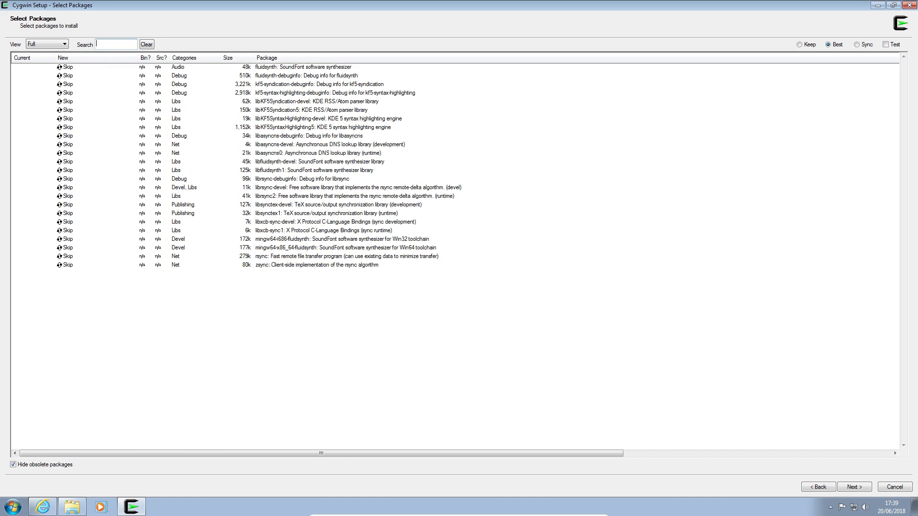
Step: Search the packages for "terminal" and mark the lxterminal package for installation
key(BackSpace)
key(BackSpace)
key(BackSpace)
text(terminal)
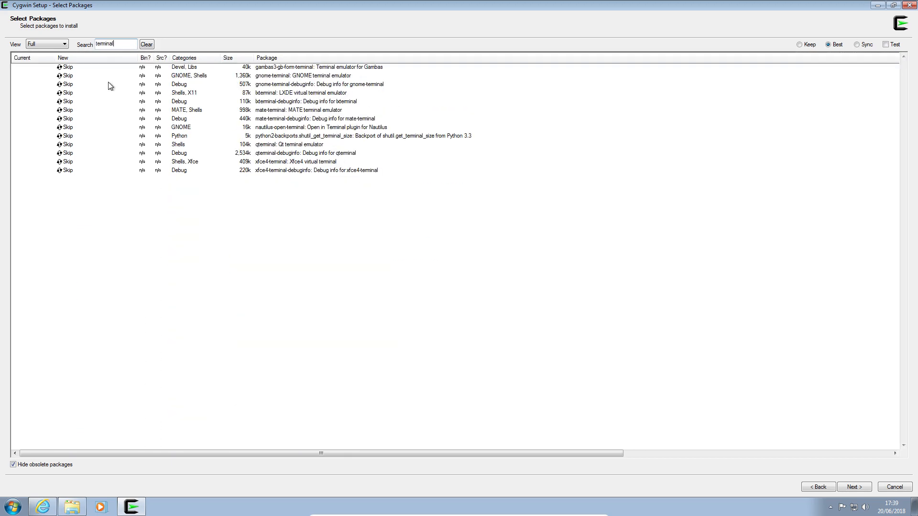
click(60, 76)
click(61, 76)
click(60, 92)
Step: Search the packages for "pip" and mark python2-pip and python3-pip, both version 9.0.1-1, for installation
drag(121, 42, 97, 37)
key(BackSpace)
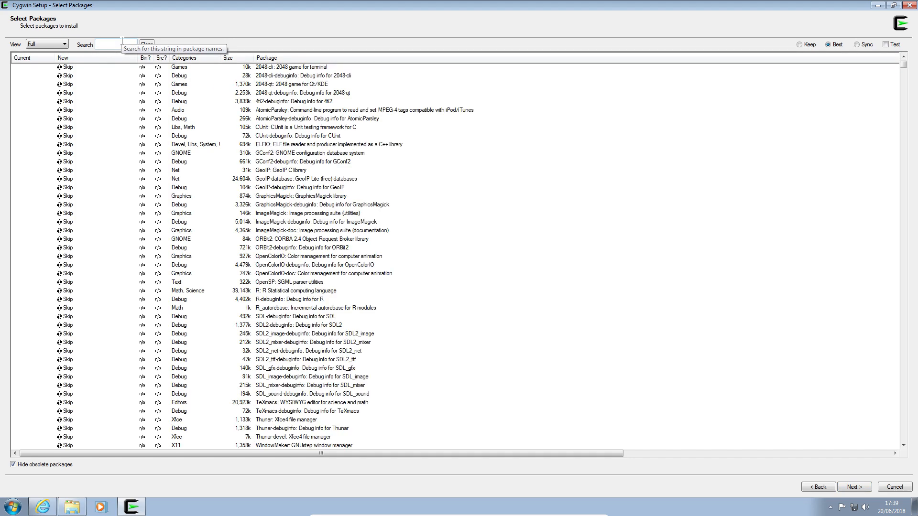
text(pl)
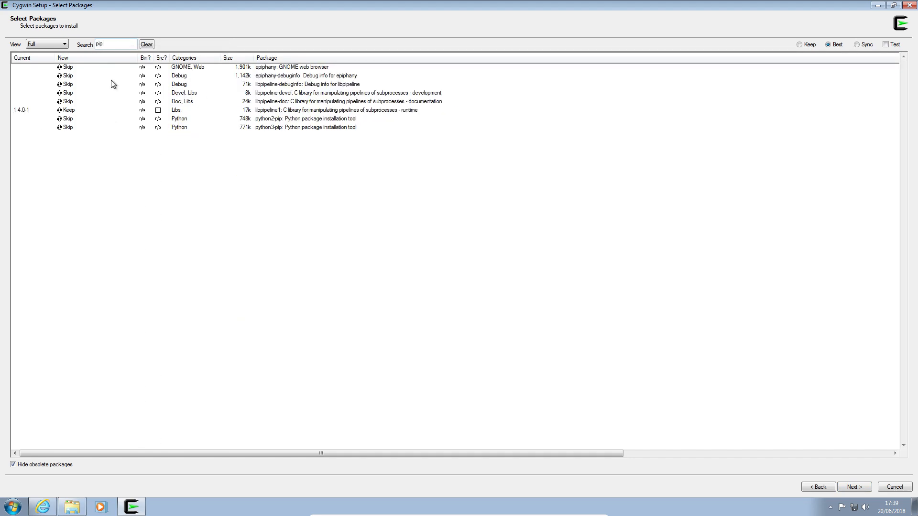
click(59, 119)
click(61, 128)
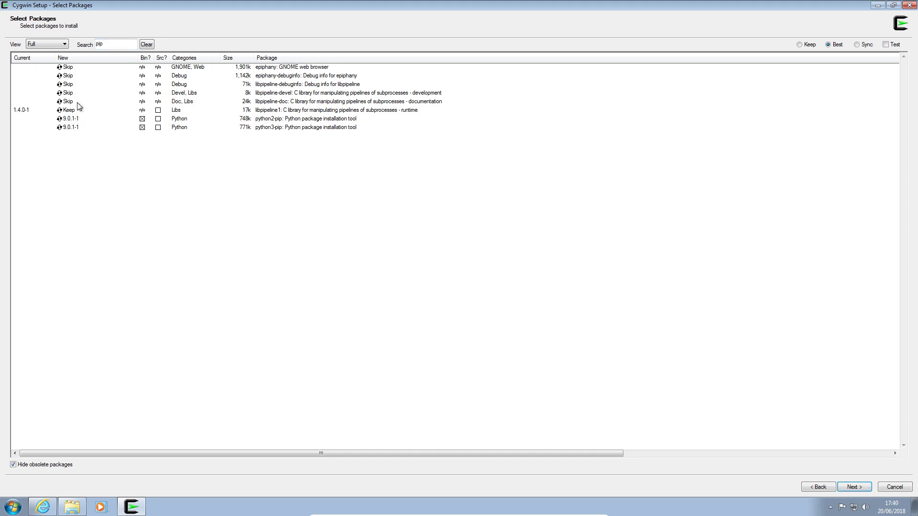
Step: Search the packages for "dmidecode" and "gimp", and mark the main gimp package for installation
double_click(113, 47)
text(dmidecode)
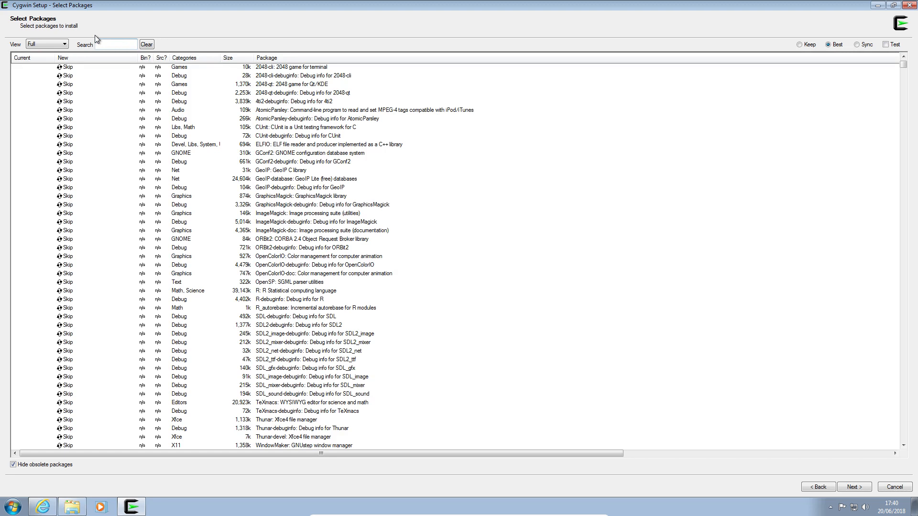
text(gimp)
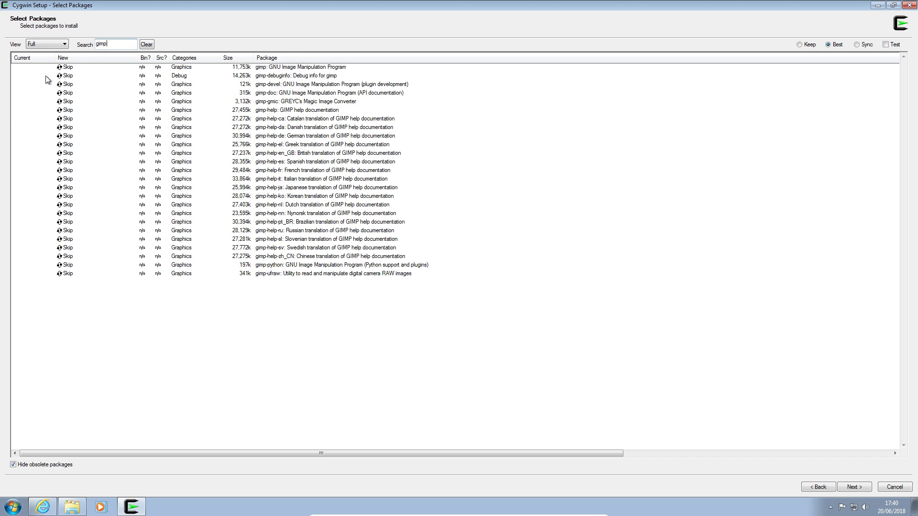
click(68, 67)
Step: Proceed to the change review, look through the packages listed for installation, and start the installation
click(859, 486)
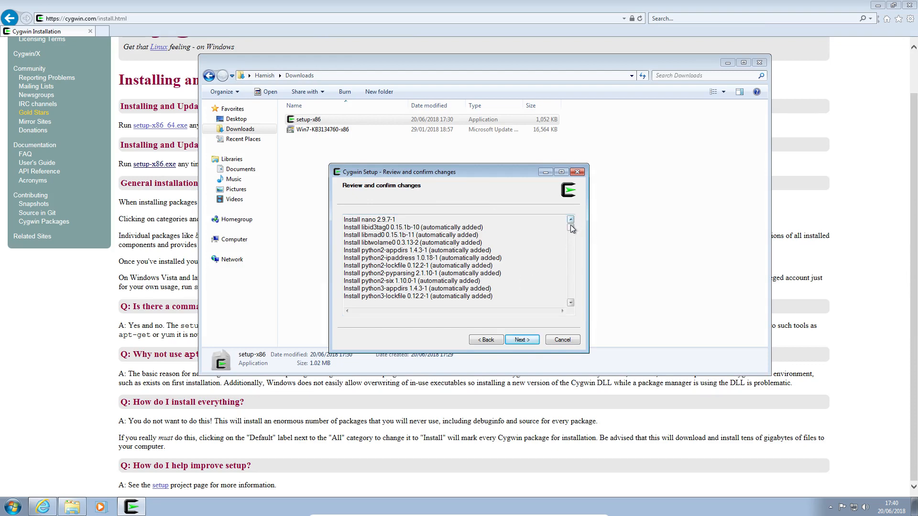
drag(570, 226, 571, 305)
click(531, 343)
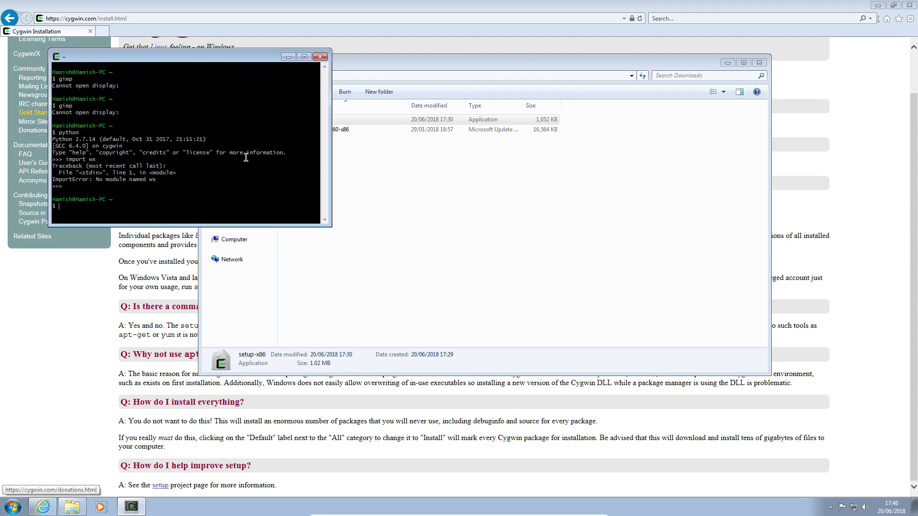
Step: Look over the gimp and wx import output in the Cygwin terminal and end the terminal session
double_click(246, 158)
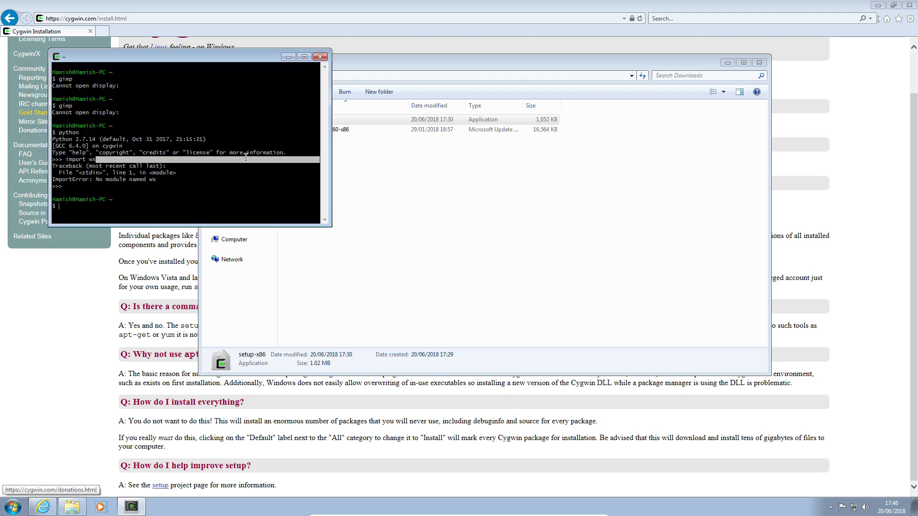
double_click(235, 136)
click(235, 136)
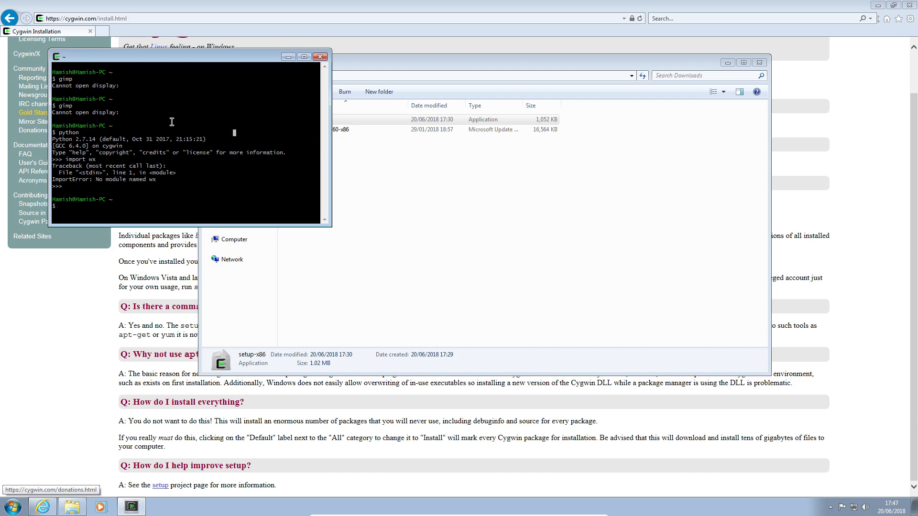
key(ctrl+d)
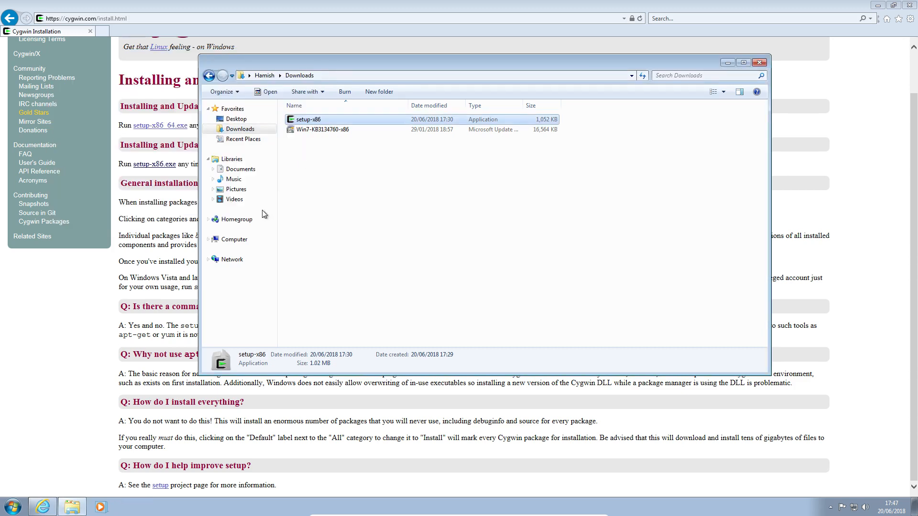
Step: Run setup-x86 from the Downloads folder again and proceed to package selection with Install from Internet and the cygwin.mirror.uk.sargasso.net mirror
double_click(311, 121)
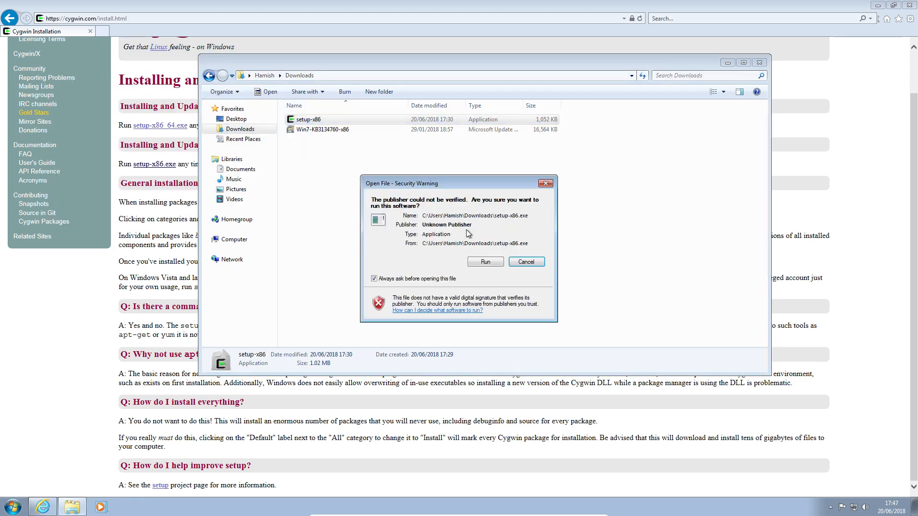
click(500, 260)
click(501, 263)
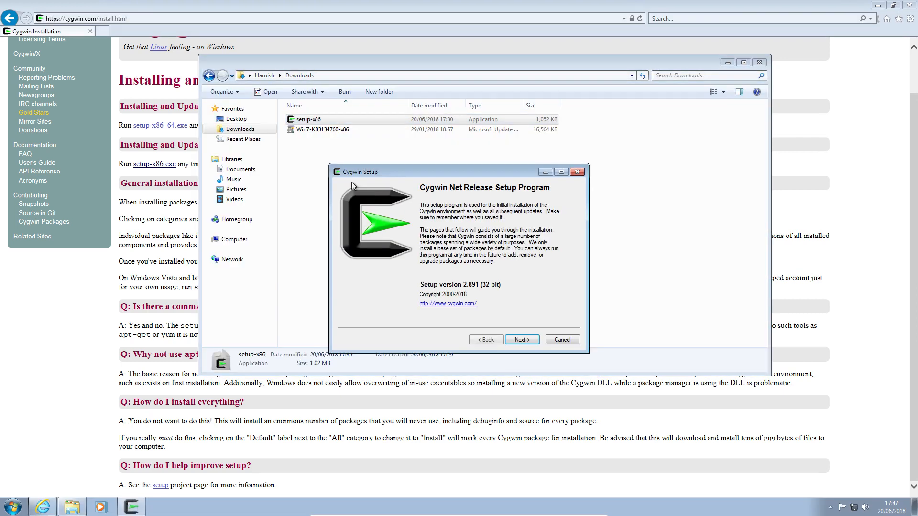
click(520, 341)
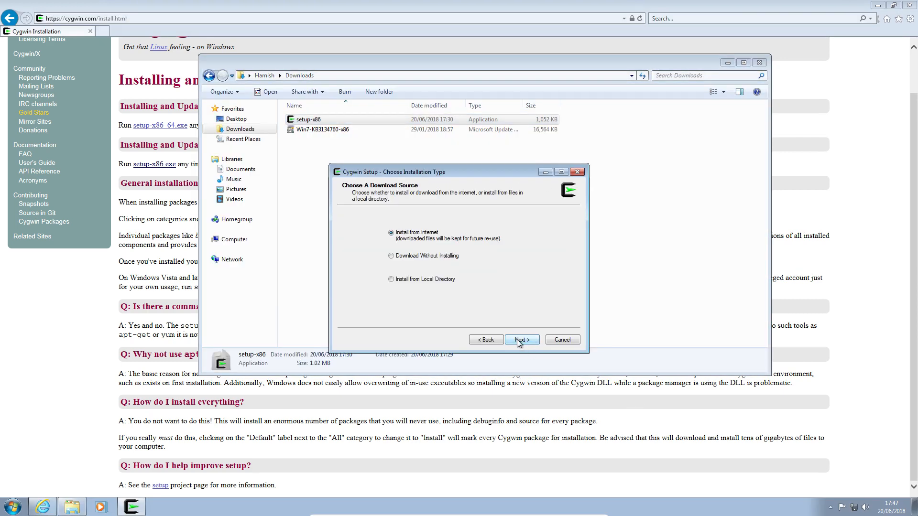
click(518, 340)
click(517, 340)
click(516, 340)
click(517, 340)
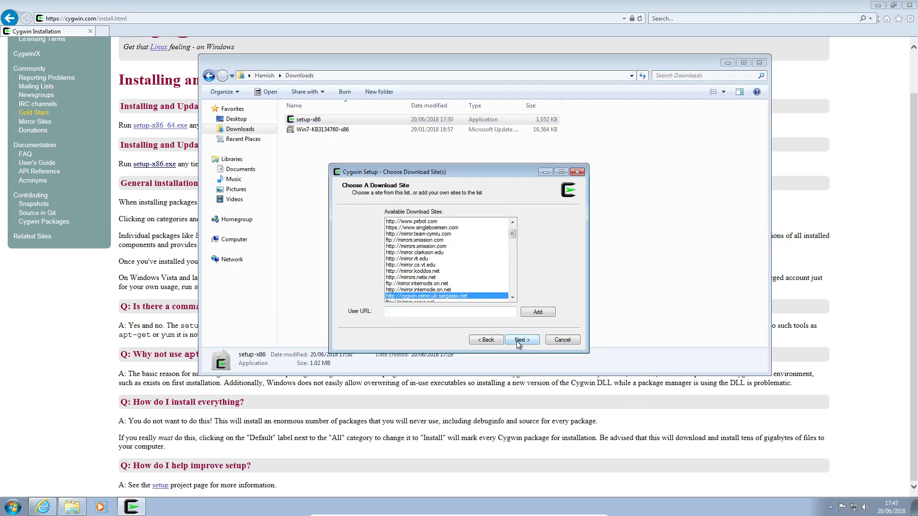
click(516, 341)
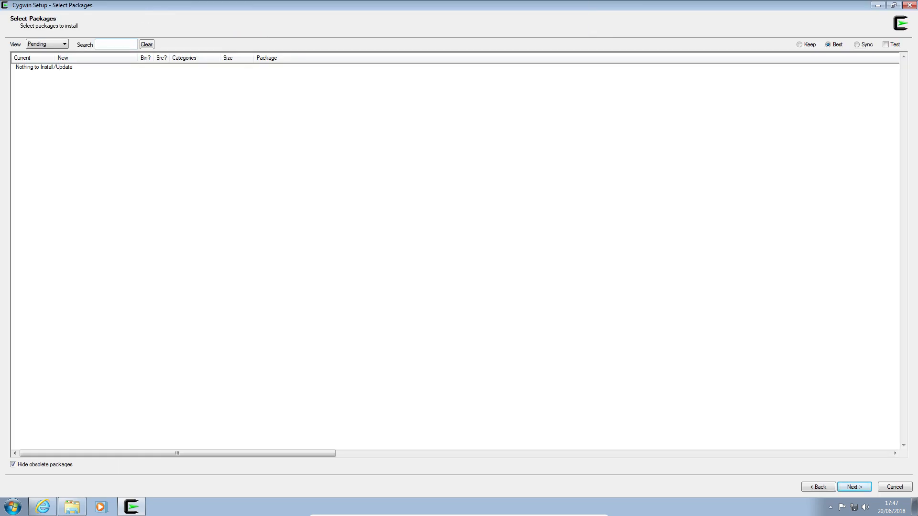
Step: Search for "xorg" in the Full view and mark the xorg-server and xorg-docs packages for installation
click(119, 43)
text(xorg)
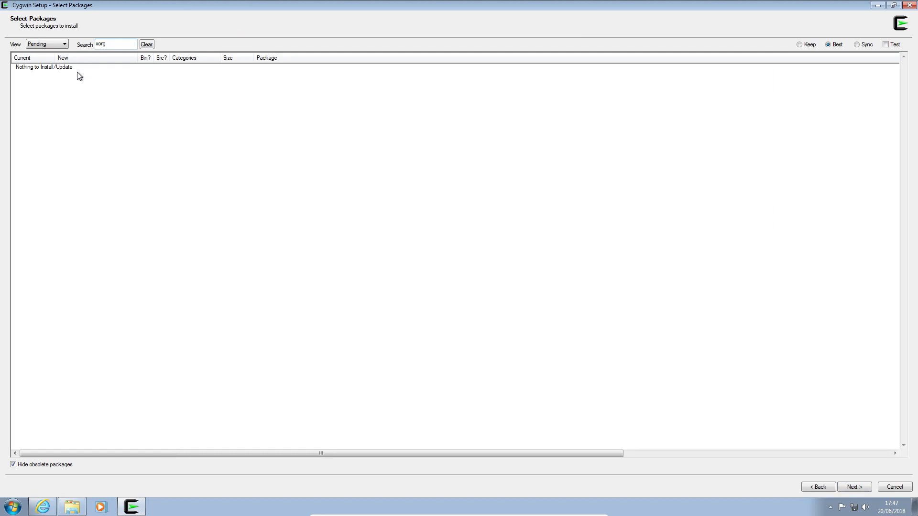
click(64, 45)
click(52, 57)
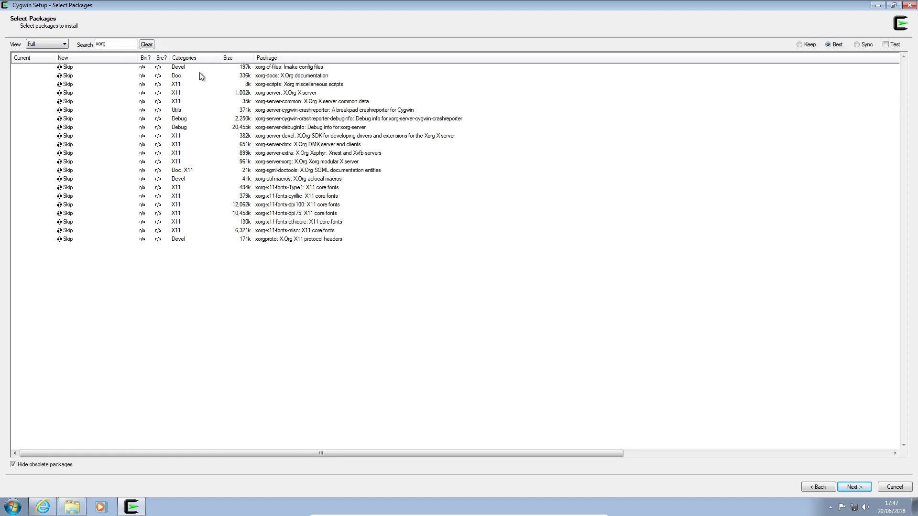
click(67, 93)
click(66, 75)
Step: Find the xinit and xlaunch packages and mark both for installation
double_click(119, 43)
text(xinit)
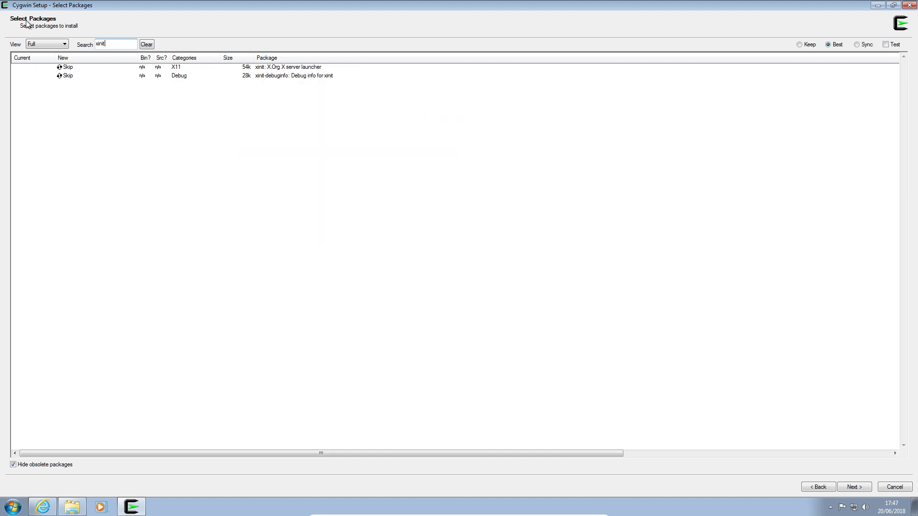
click(60, 67)
drag(117, 45, 44, 23)
text(xlaunch)
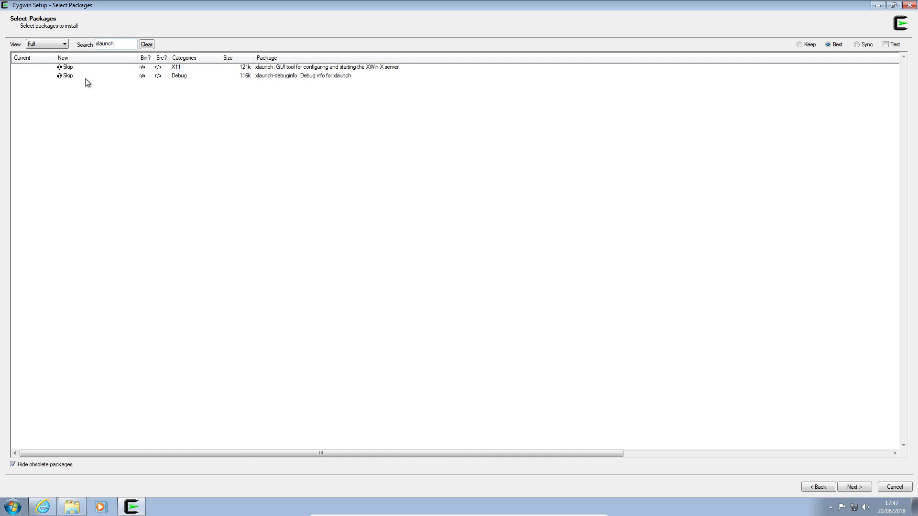
click(64, 68)
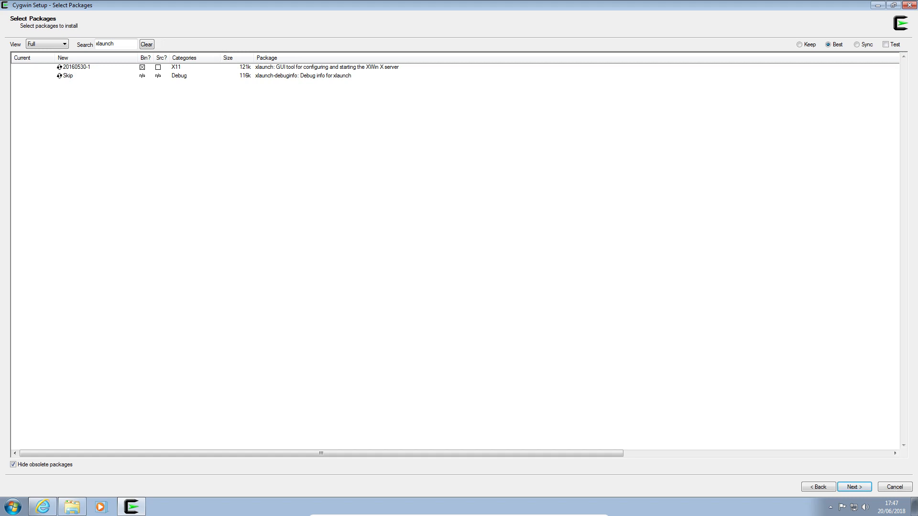
Step: Search the packages for "openssh" and mark the openssh server and client package for installation
double_click(125, 43)
text(openssh)
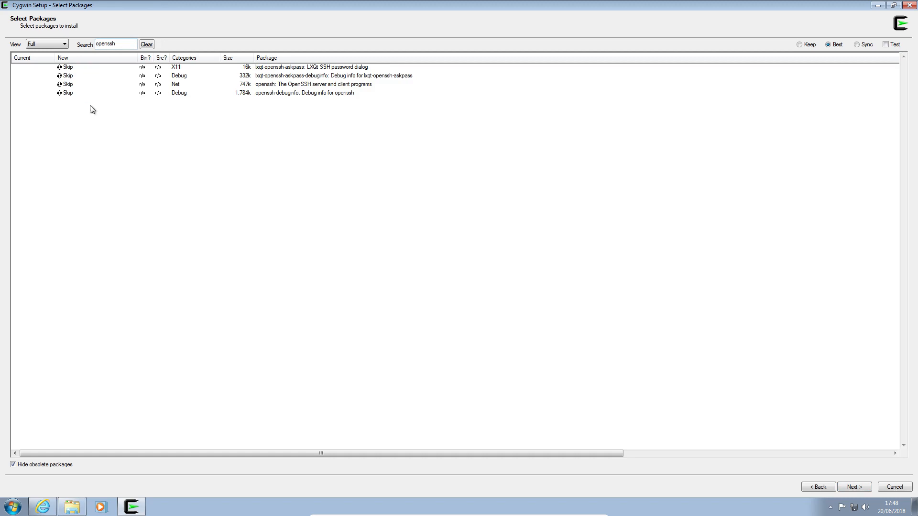
click(68, 84)
Step: Finish the package selection and confirm the reviewed changes to start installing the X server and OpenSSH packages
drag(125, 45, 85, 39)
click(854, 487)
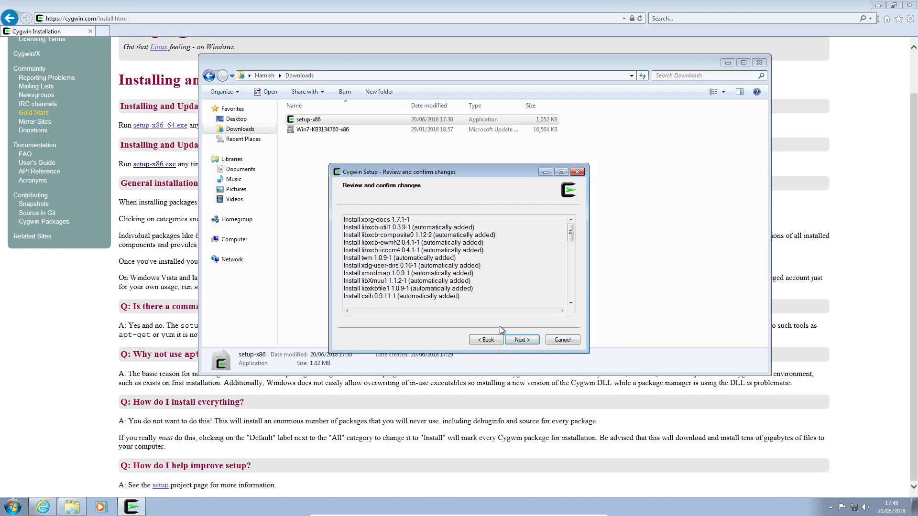
click(522, 339)
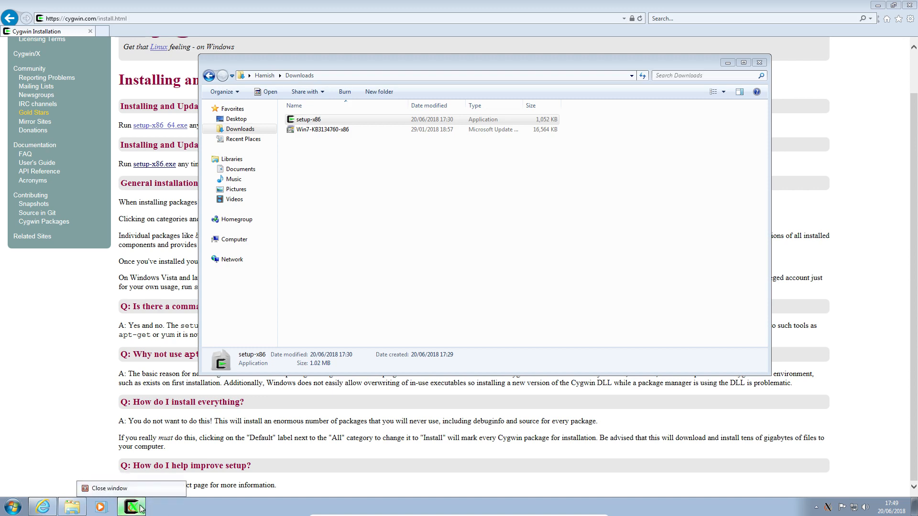
Step: Open a Cygwin terminal, try to start GIMP with the gimp command, and dismiss the antivirus threat alert
click(8, 506)
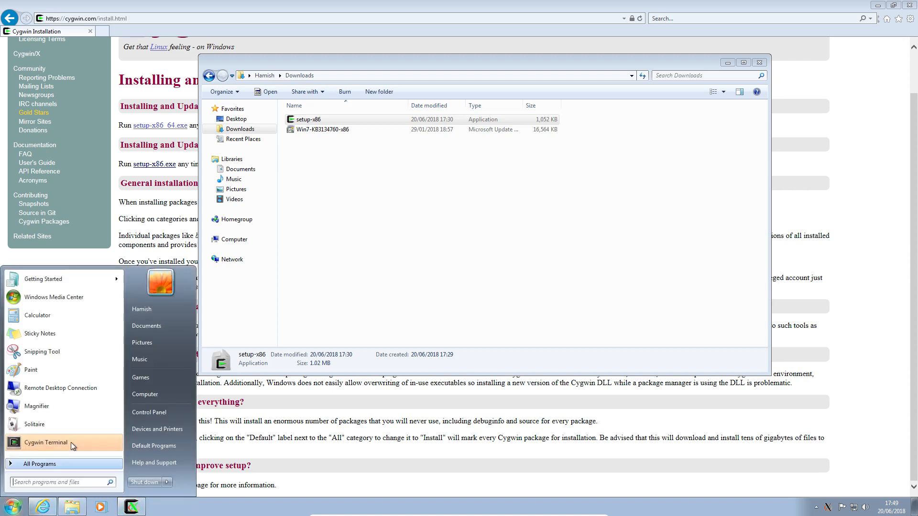
click(67, 444)
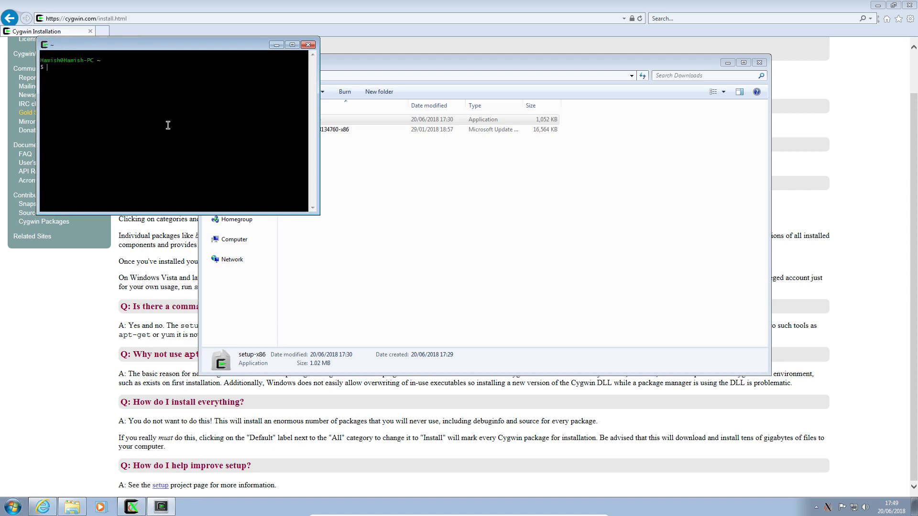
text(gimp)
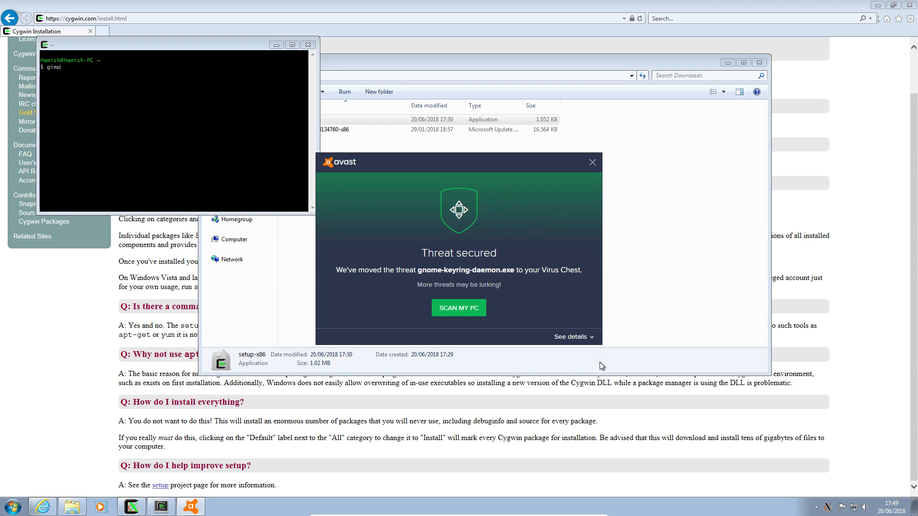
click(570, 337)
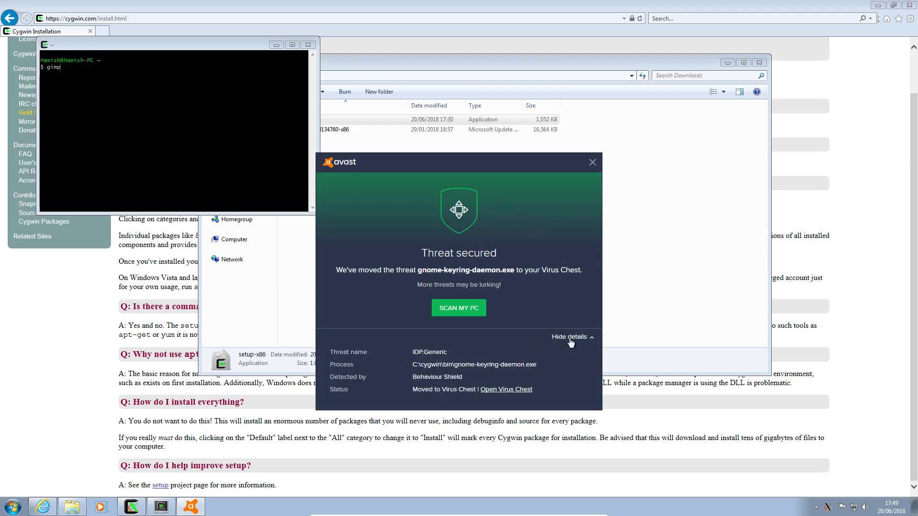
click(570, 338)
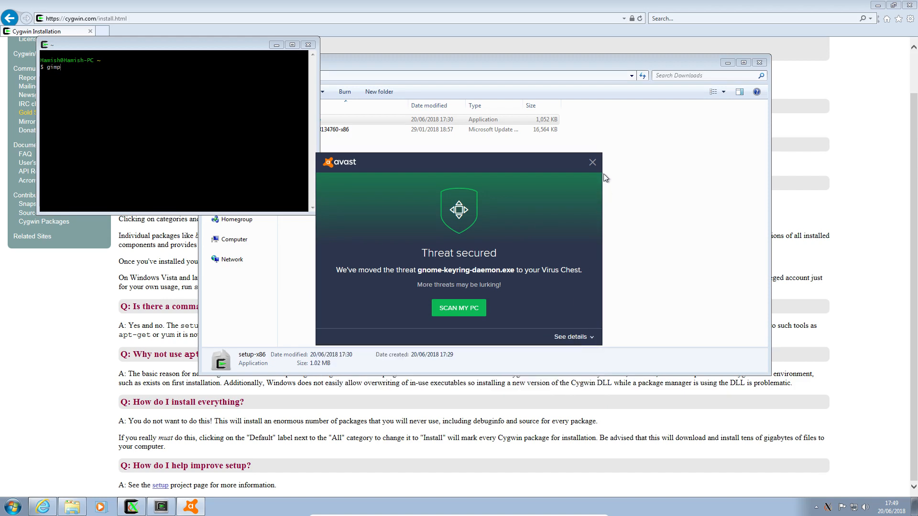
click(592, 163)
click(154, 119)
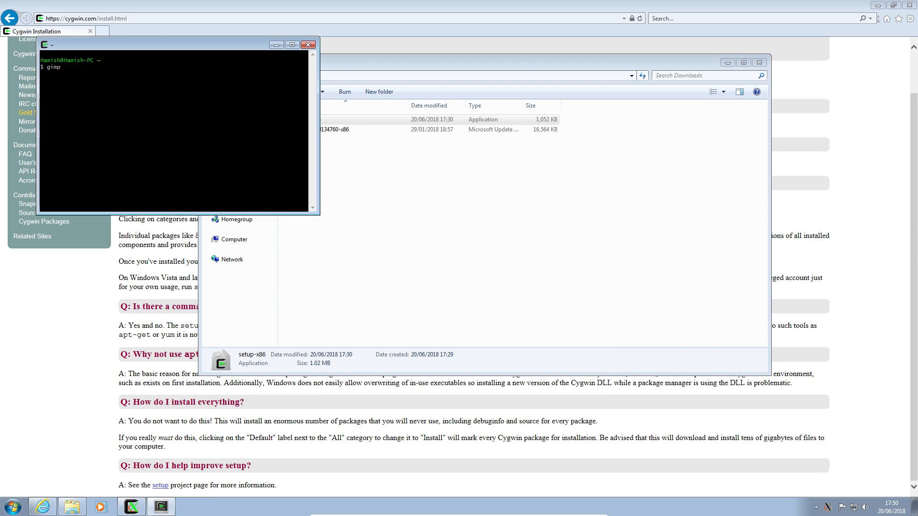
text(gimp)
key(Return)
Step: Try to set the DISPLAY variable to :0 from the terminal prompt
key(Up)
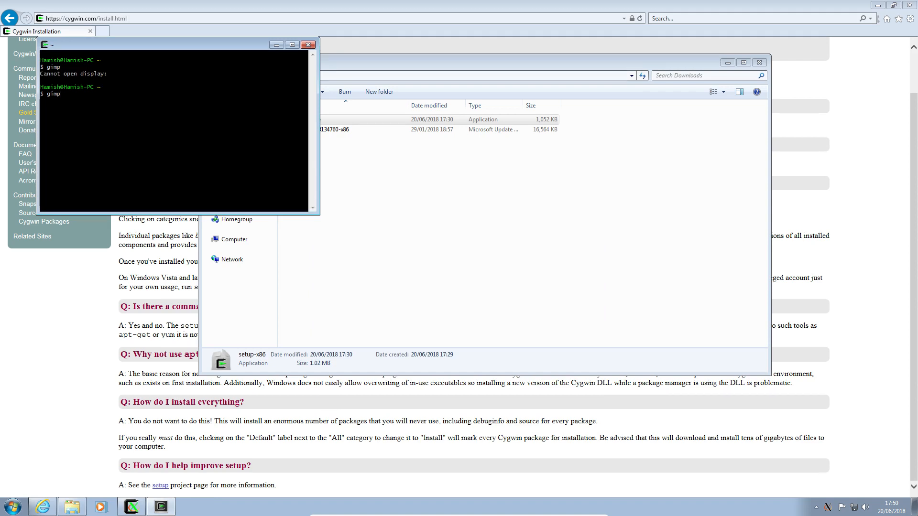
key(BackSpace)
key(BackSpace)
key(BackSpace)
key(BackSpace)
text($DISPLAY =)
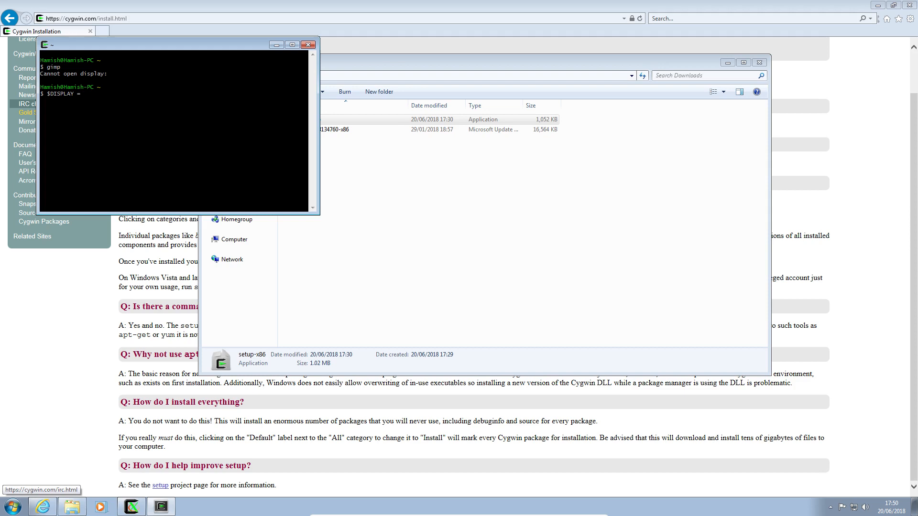
double_click(143, 120)
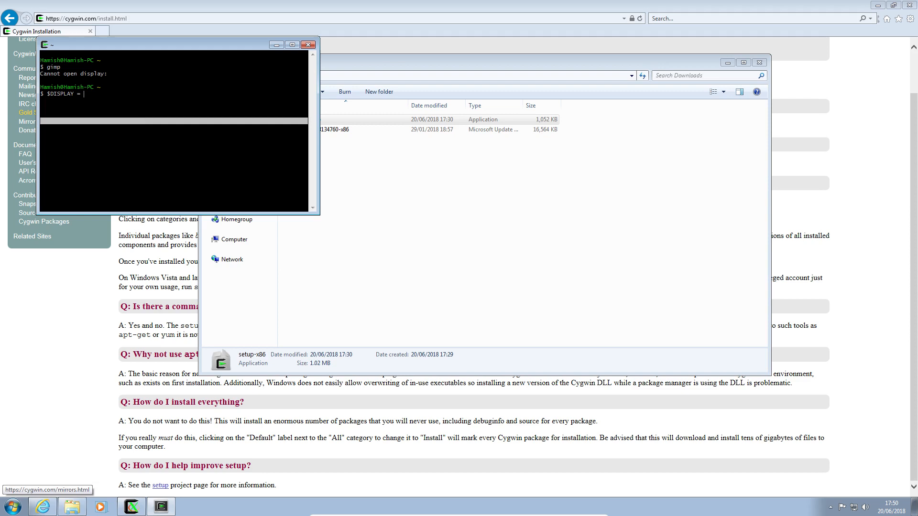
text(:0)
key(Return)
key(Up)
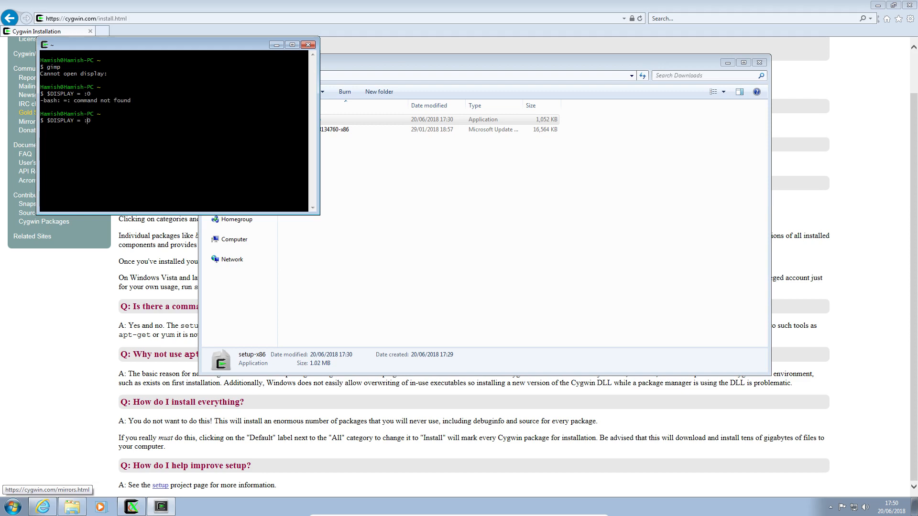
key(Left)
key(Left)
text())
key(Return)
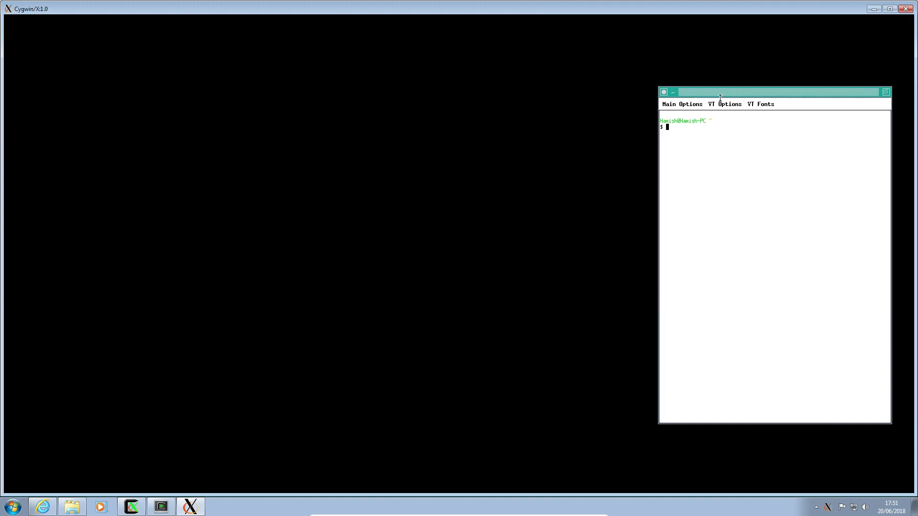
Step: Move the xterm window to the upper middle of the X desktop and review its main, VT and font options
drag(720, 98, 416, 50)
click(376, 62)
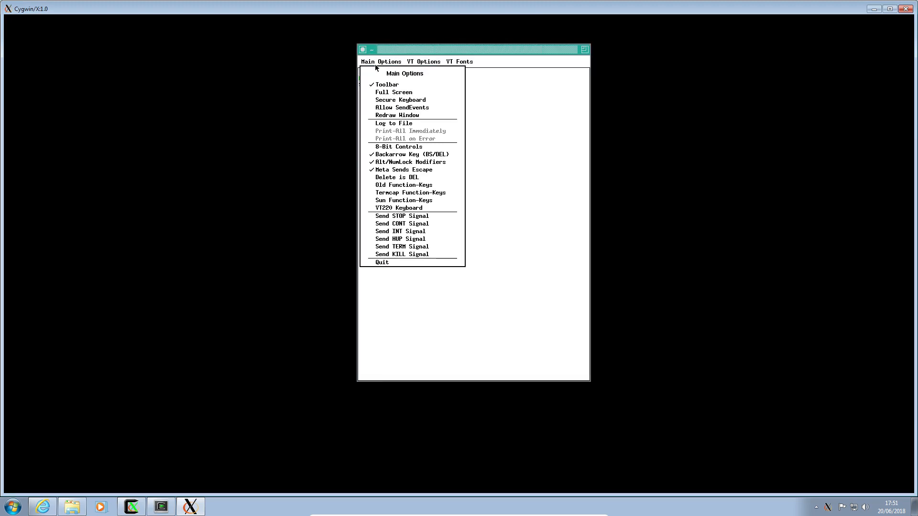
click(419, 64)
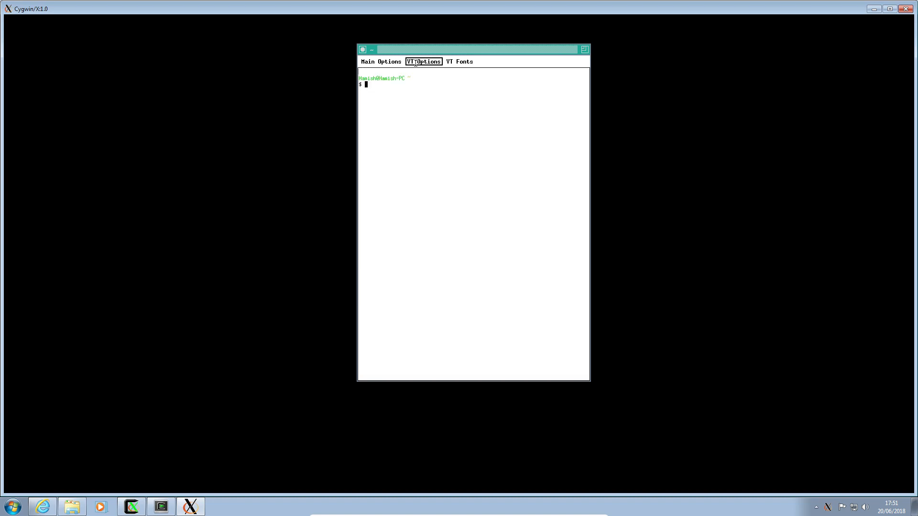
click(416, 63)
click(416, 62)
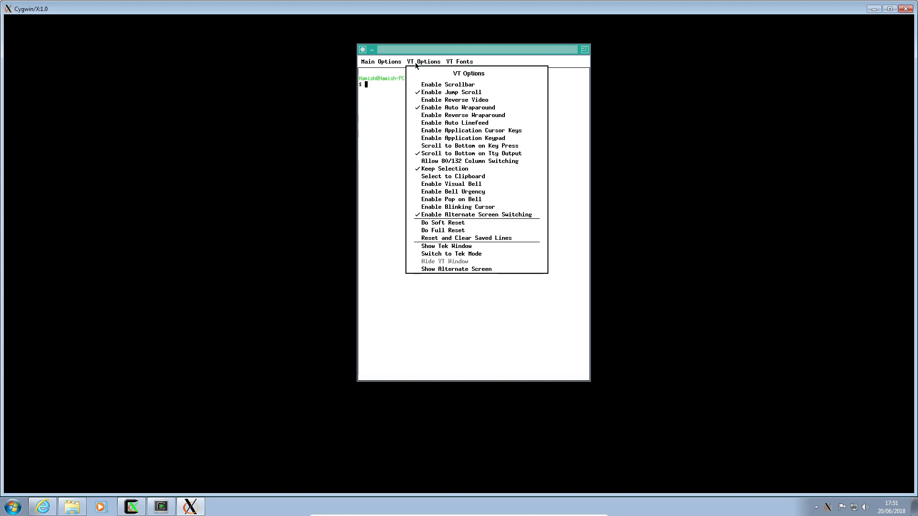
click(460, 62)
click(470, 64)
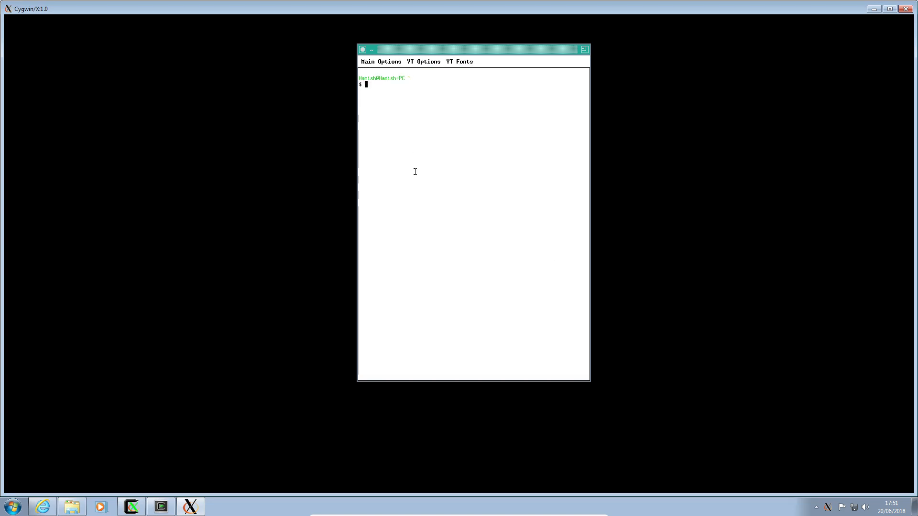
Step: Try to launch lxterminal from the xterm prompt, placing its window on the desktop and rerunning the command twice
text(lxterminal)
key(Return)
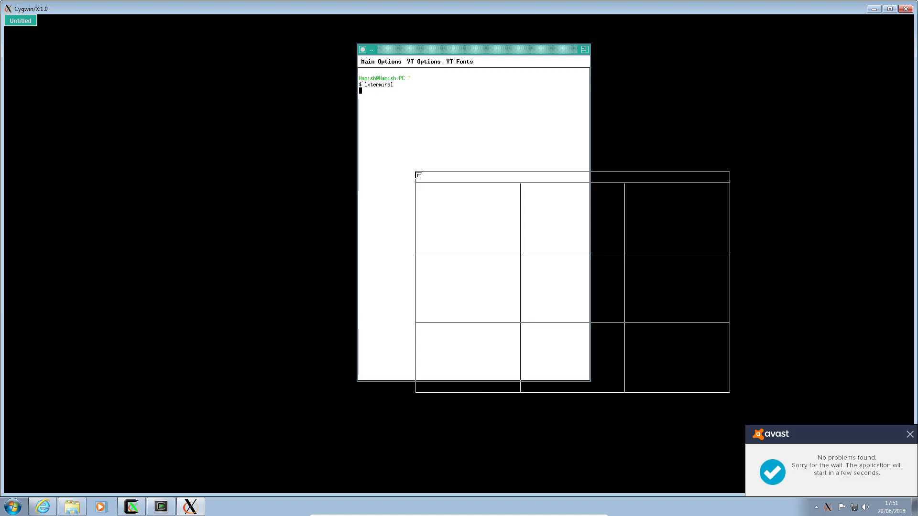
click(93, 113)
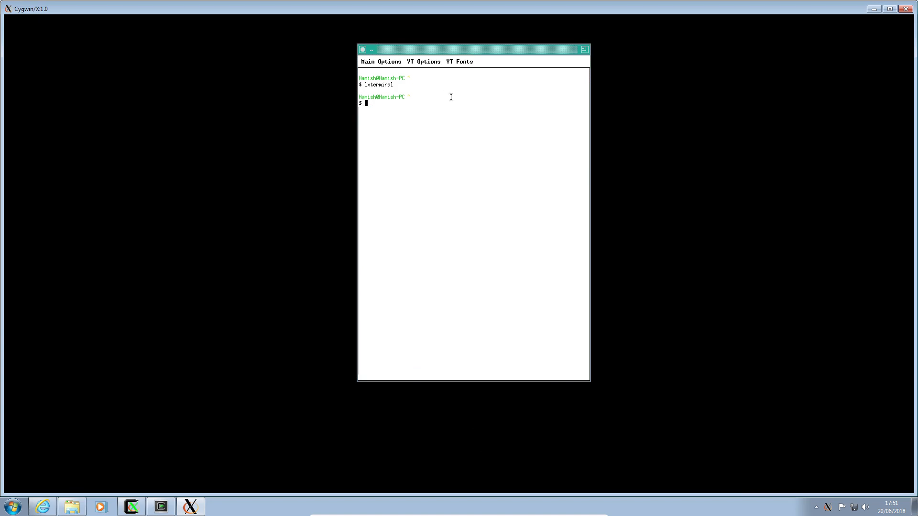
key(Up)
key(Return)
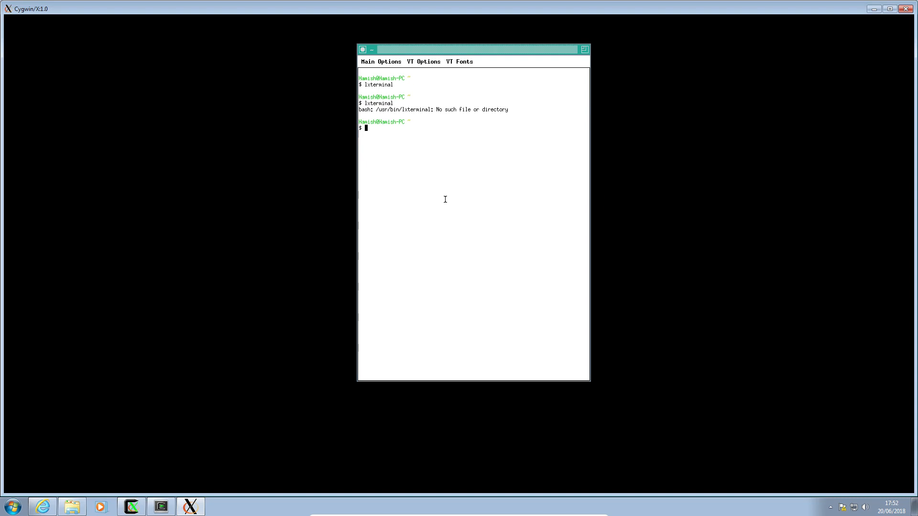
key(Up)
key(Return)
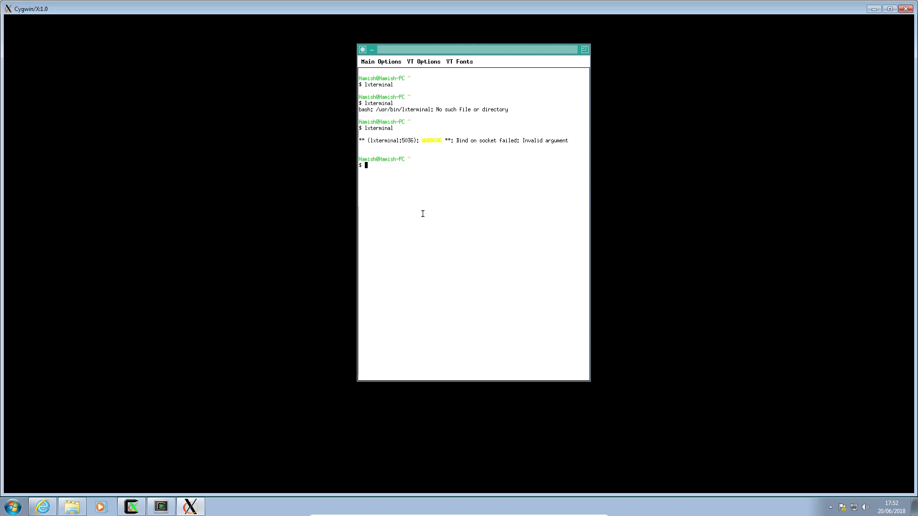
Step: Try to run gimp from the xterm prompt and place its startup window on the X desktop
text(gimp)
key(Return)
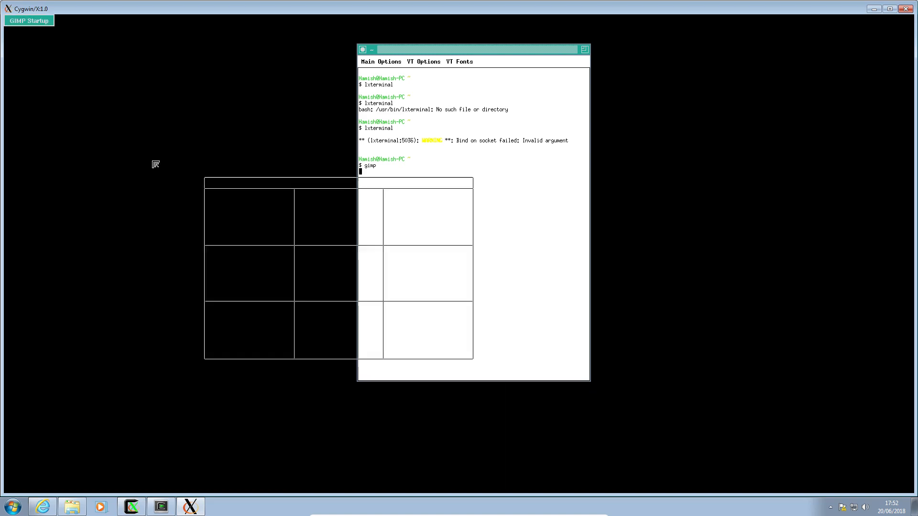
click(126, 147)
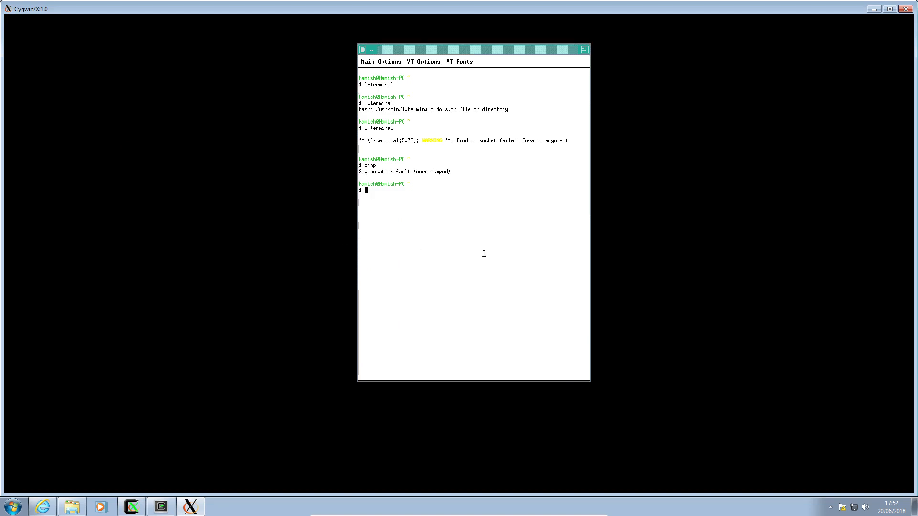
Step: Launch lxterminal, place its window beside the xterm, and list the home directory with ls
text(lxterminal)
key(Return)
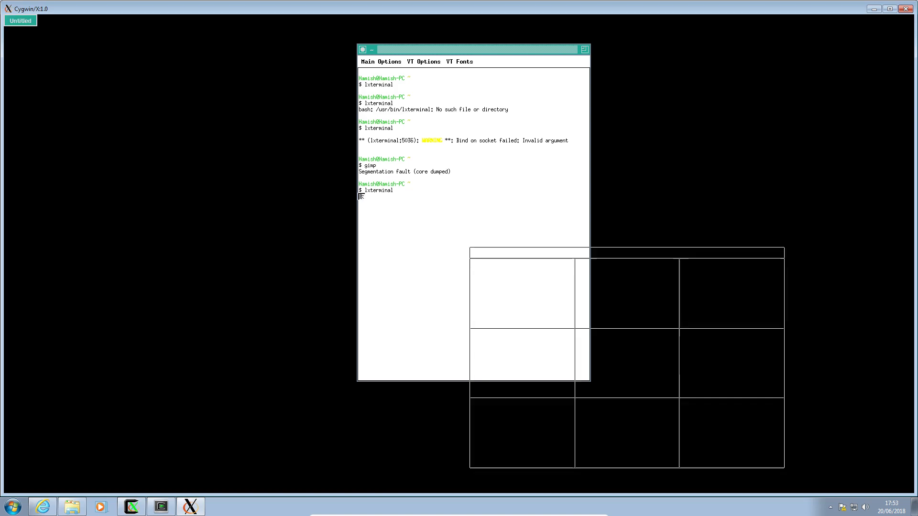
click(175, 151)
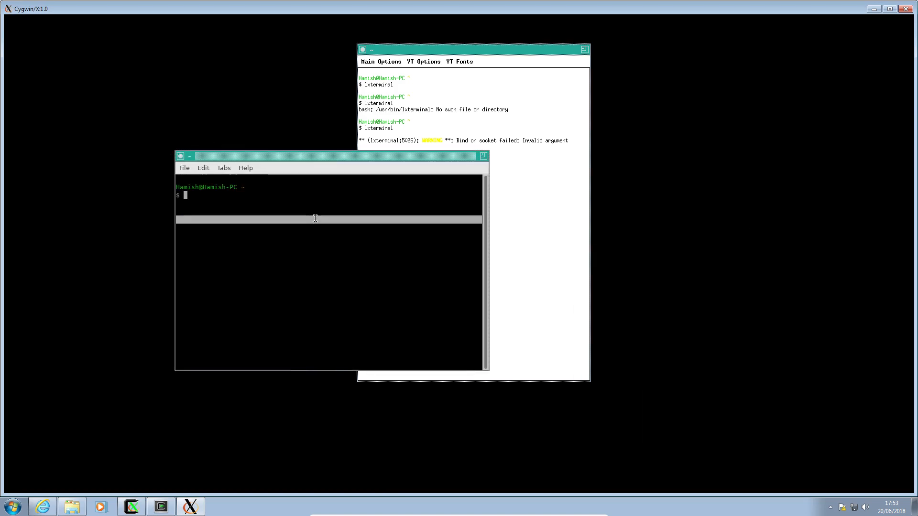
text(ls)
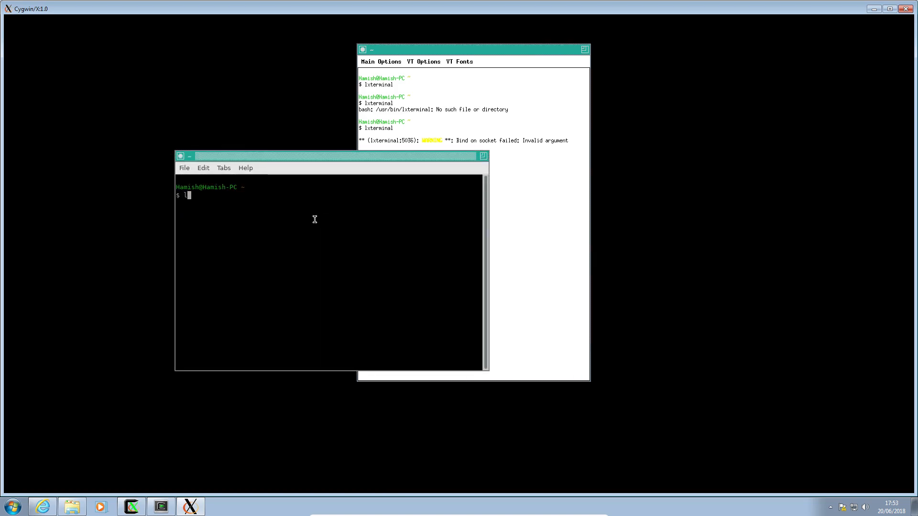
key(Return)
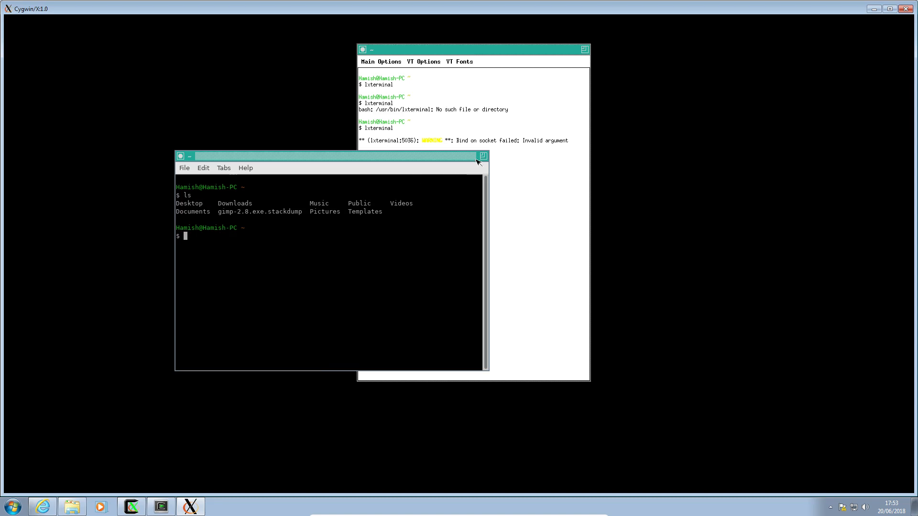
Step: Close the lxterminal window and rerun lxterminal from the xterm prompt
click(181, 156)
click(189, 165)
click(483, 156)
key(ctrl+d)
triple_click(457, 288)
key(Up)
key(Return)
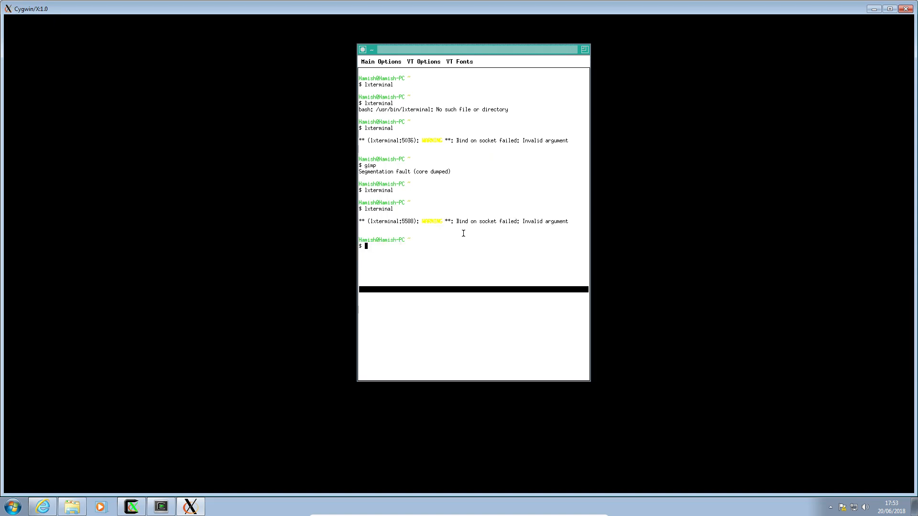
Step: Recall the gimp command, try to run it again, and place the GIMP startup window
click(463, 233)
key(Up)
key(Up)
key(Up)
key(Up)
key(Down)
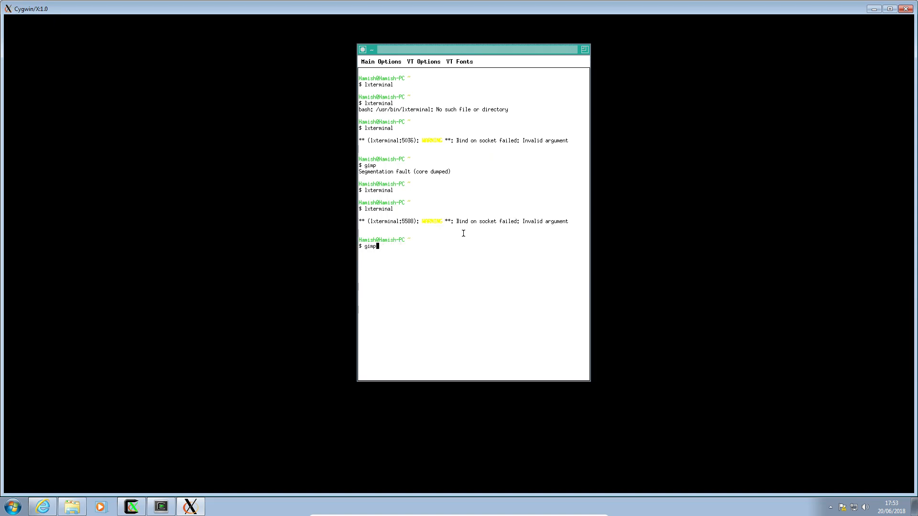
key(Return)
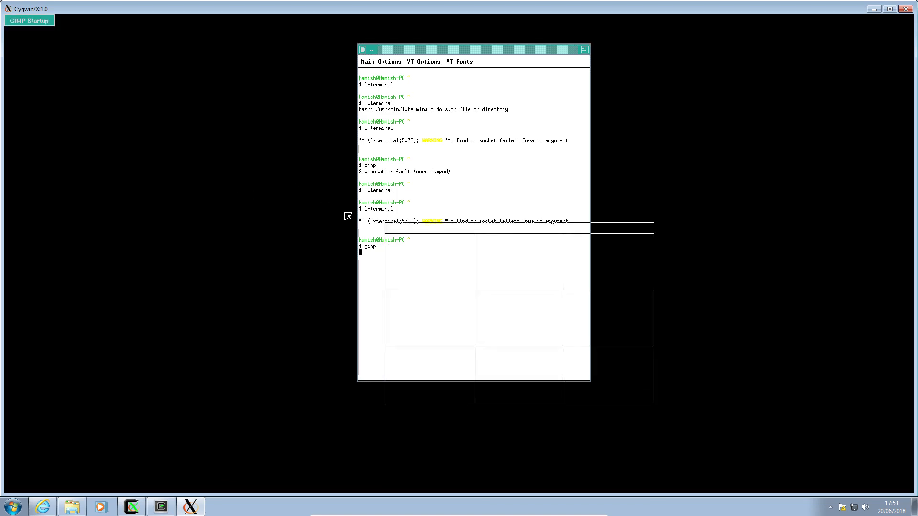
click(77, 167)
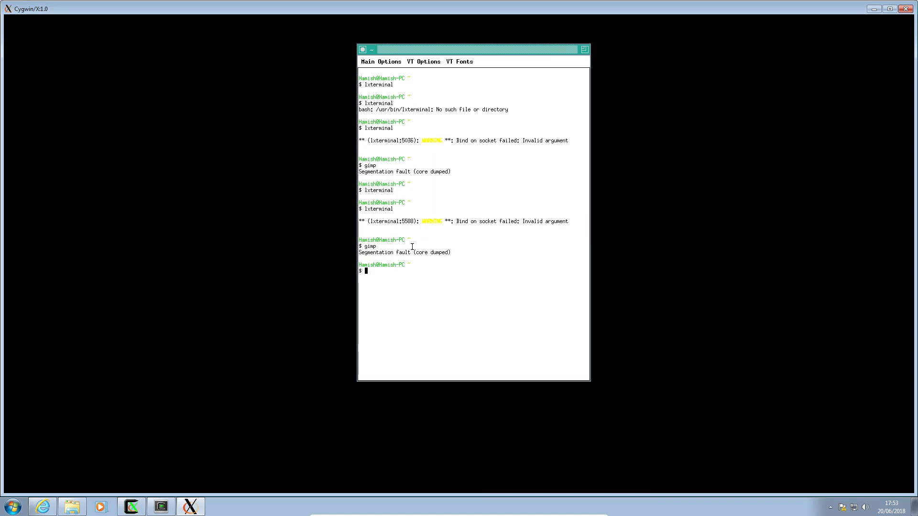
Step: Start python3, test whether the wx module imports, and exit the interpreter
text(python3)
key(Return)
text(import wx)
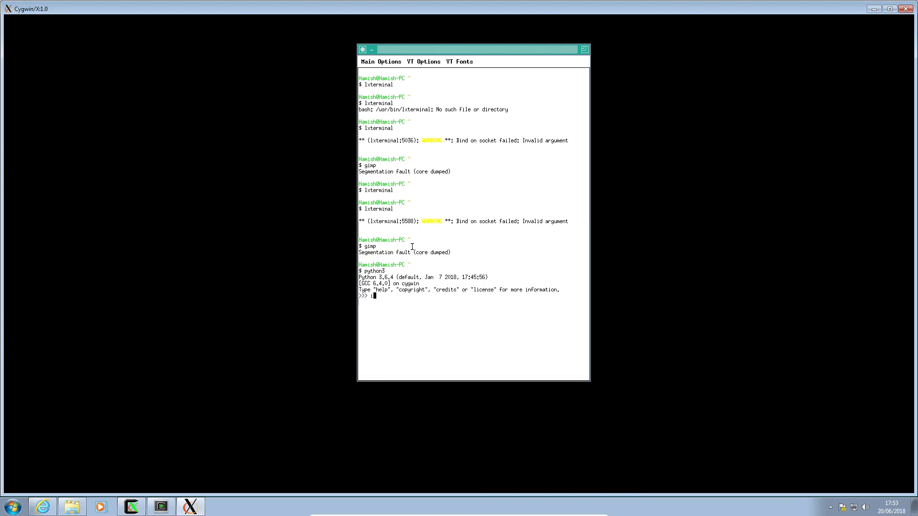
key(Return)
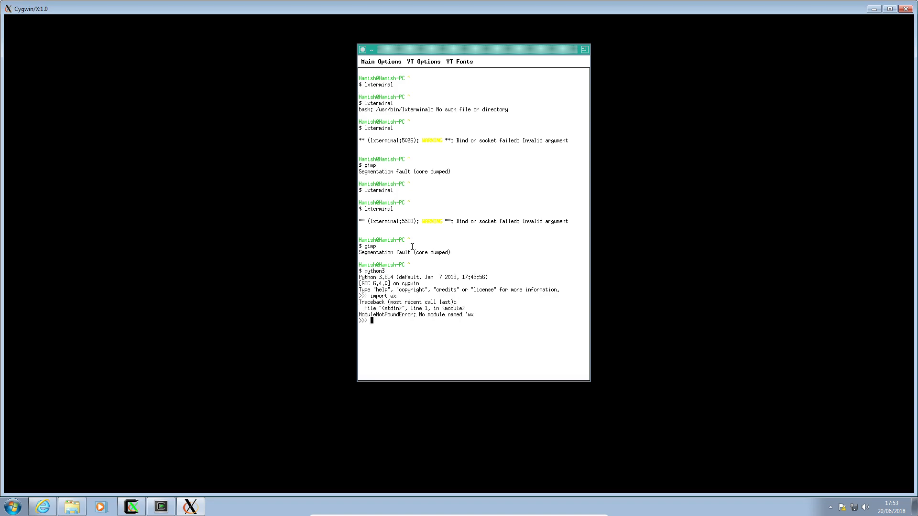
key(ctrl+d)
Step: Start python2, test importing the wx module there, and exit the interpreter
text(python2)
key(Return)
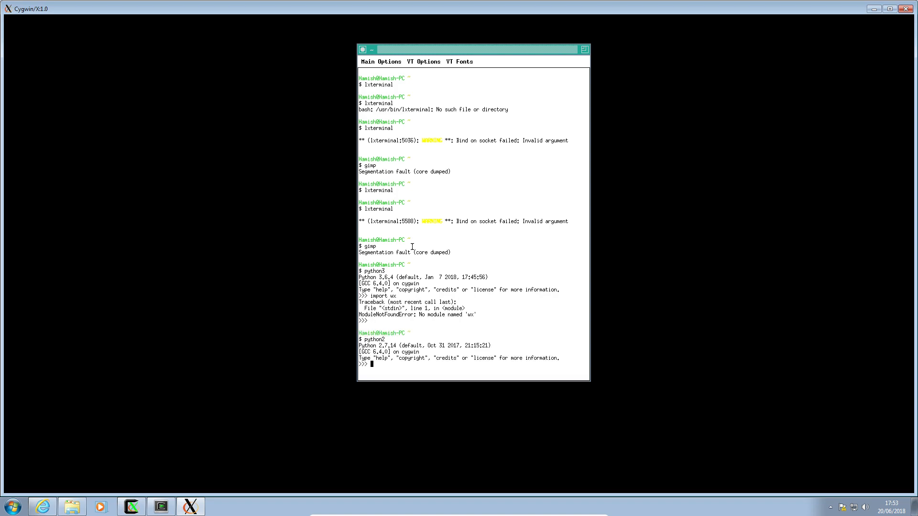
text(import wx)
key(Return)
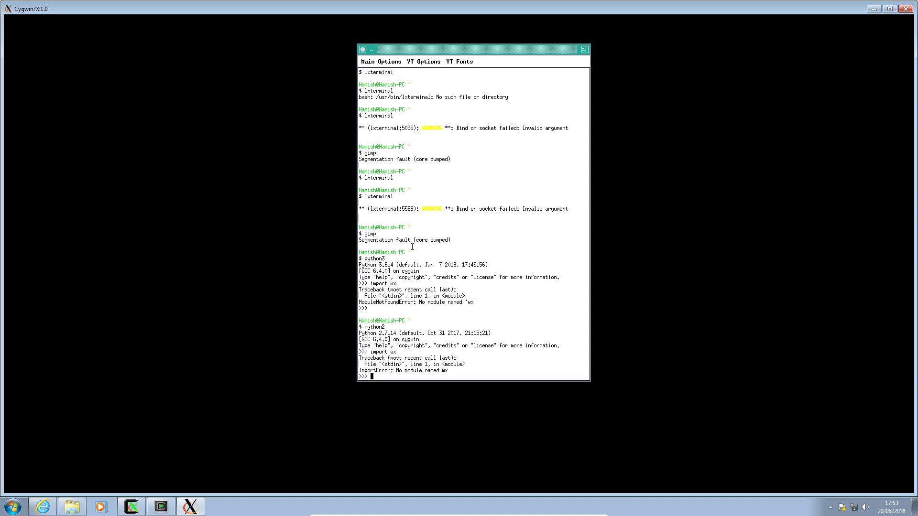
key(ctrl+d)
Step: Try the lshw command, then run nano, reposition its terminal window and exit the editor
text(lshw)
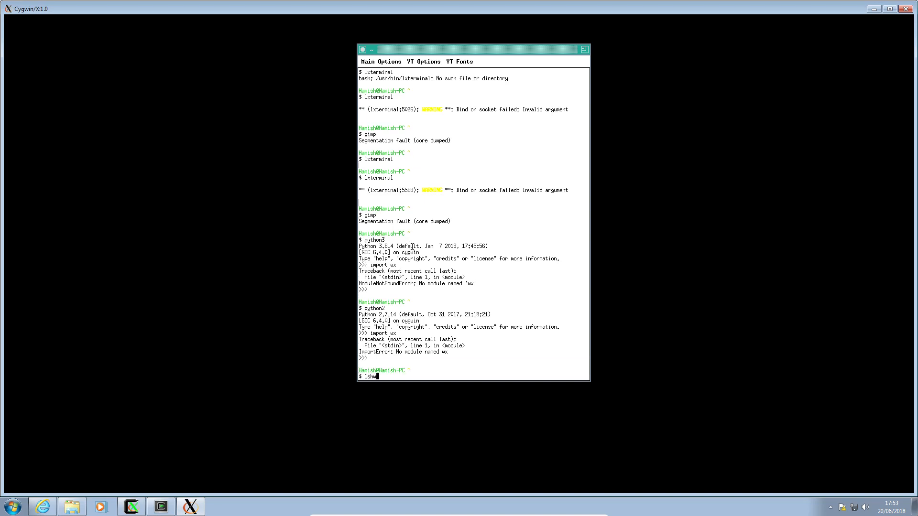
key(Return)
text(nano)
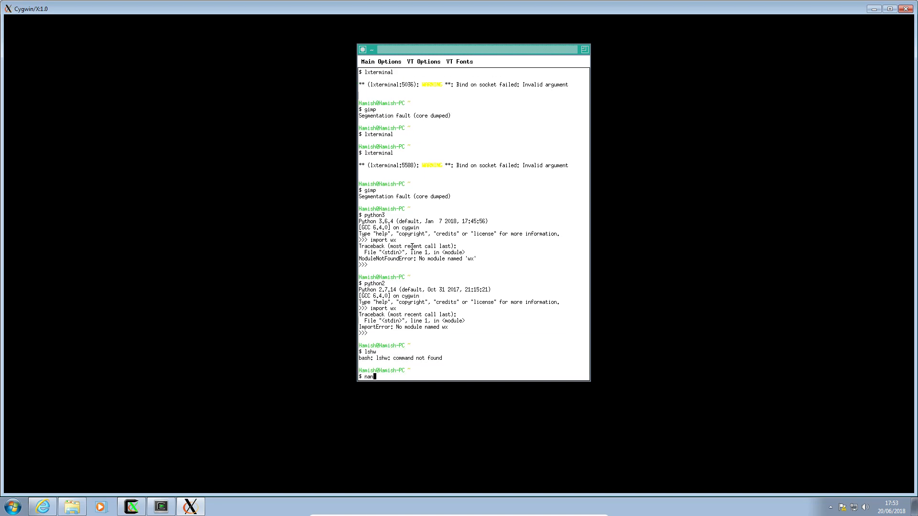
key(Return)
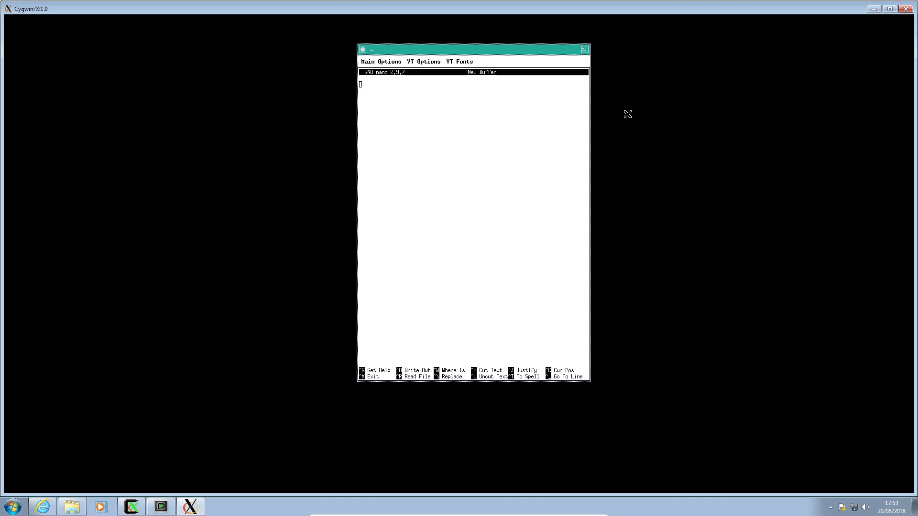
drag(522, 50, 355, 34)
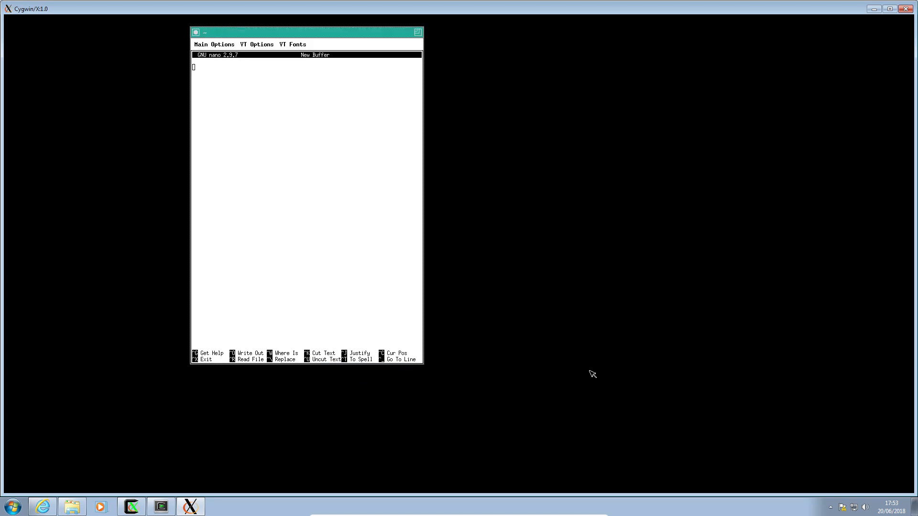
key(ctrl+x)
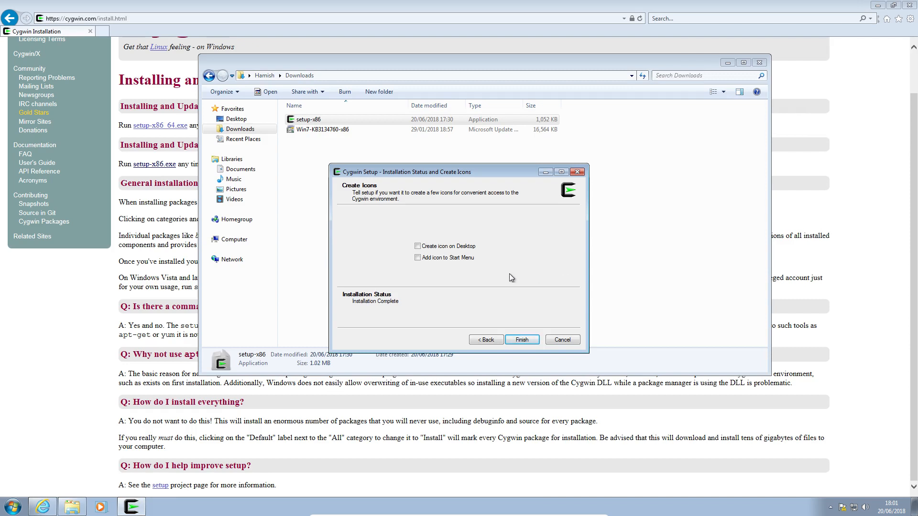
Step: Finish Cygwin Setup without creating desktop or Start Menu icons, and close the Downloads folder window
click(516, 340)
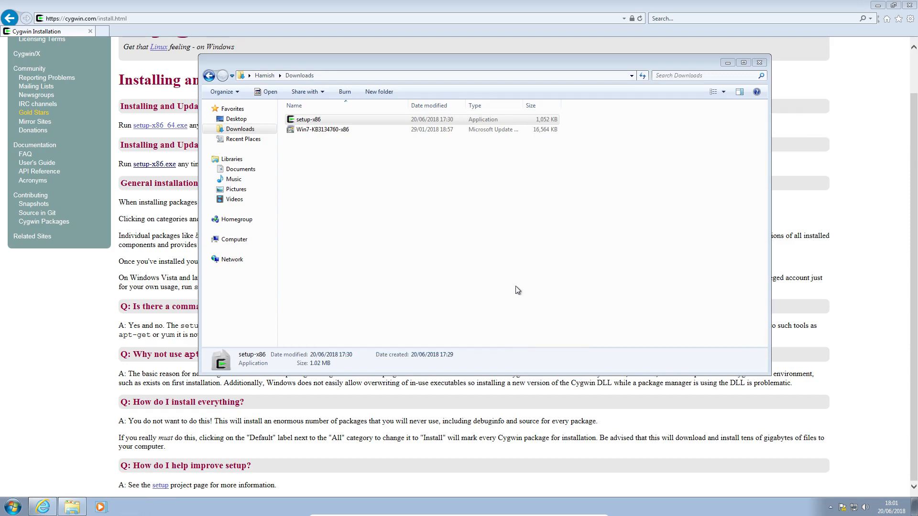
click(763, 64)
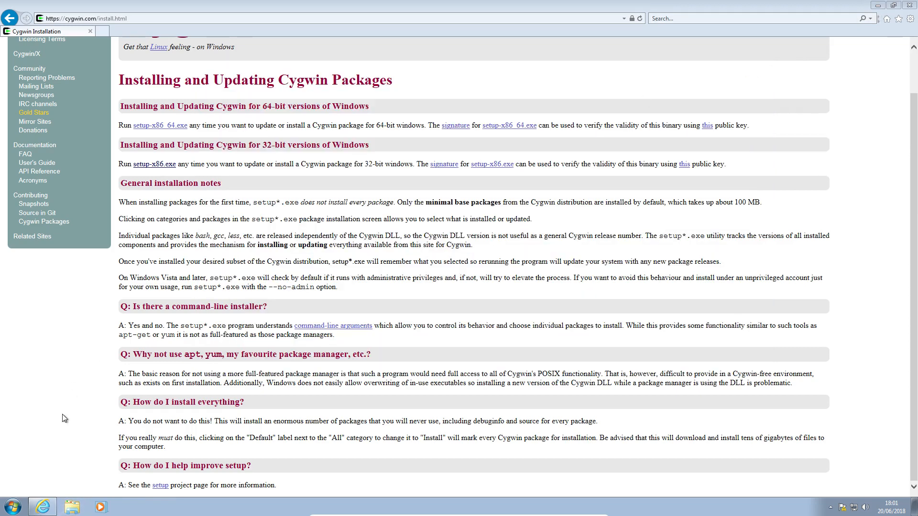
Step: Open a Cygwin Terminal and launch the X desktop session with startx
click(13, 507)
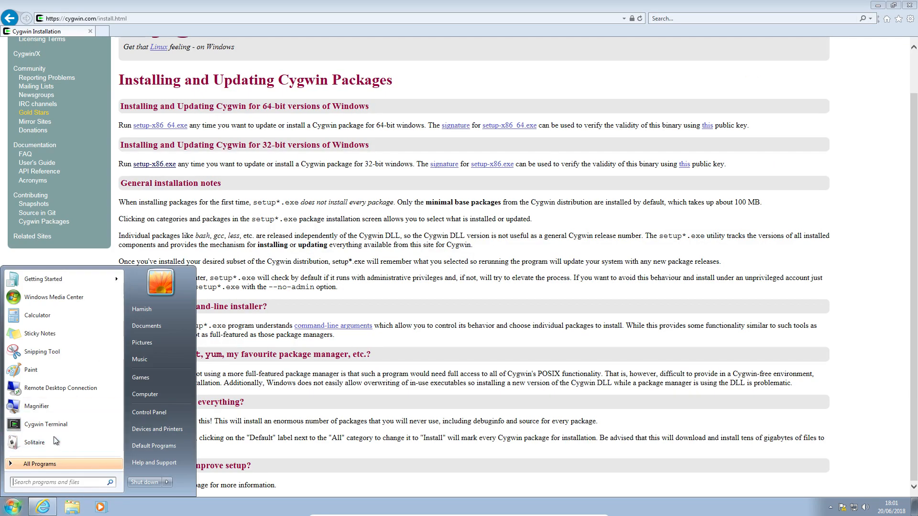
click(47, 461)
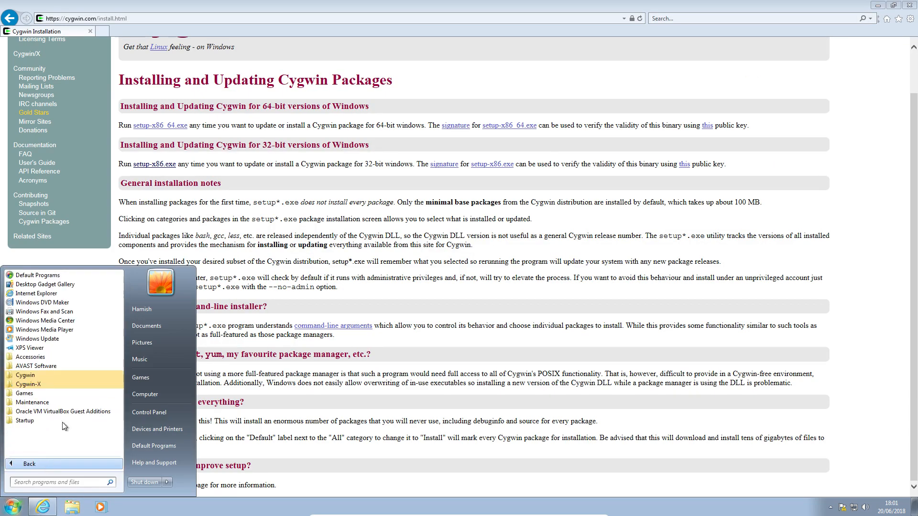
click(62, 373)
click(56, 384)
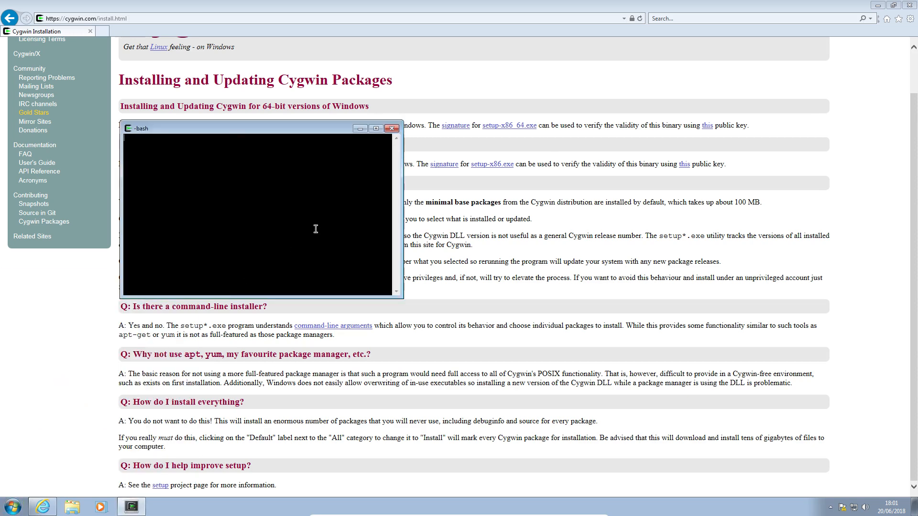
drag(249, 132, 376, 114)
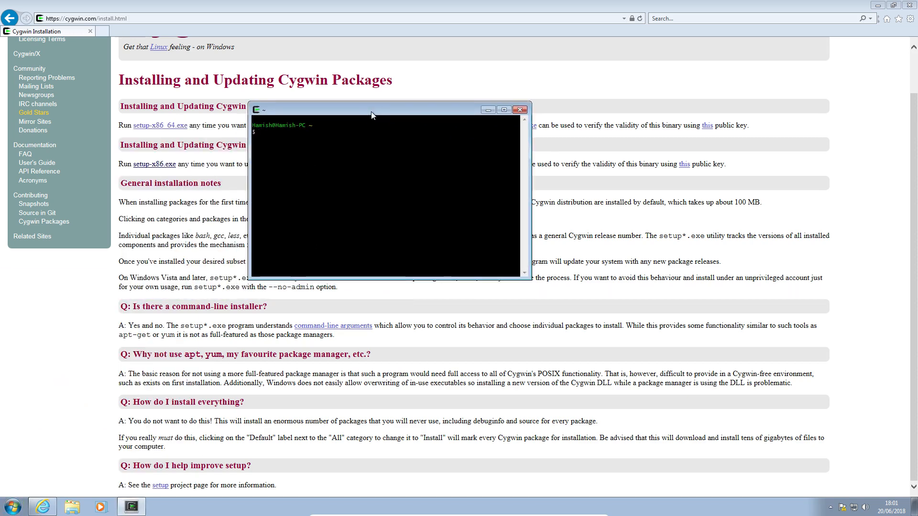
text(startx)
key(Return)
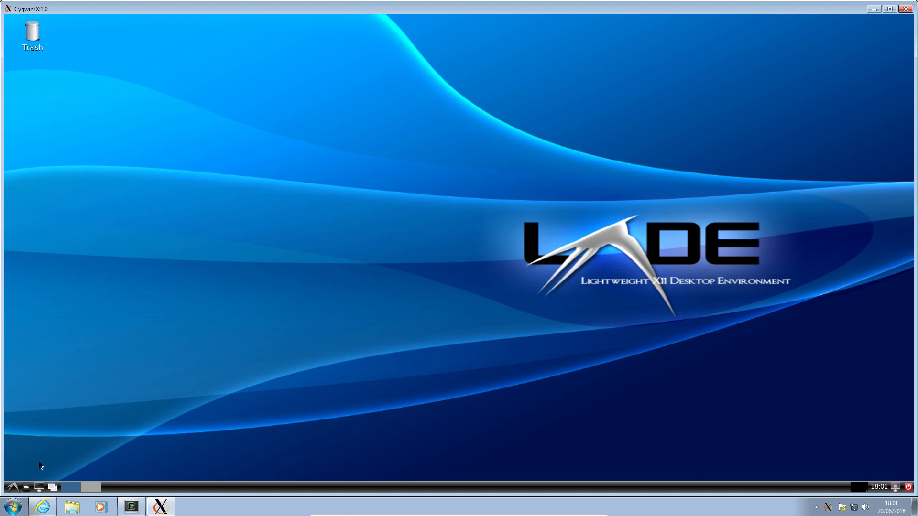
Step: Launch the Thunar File Manager from the LXDE desktop's system tools
click(14, 490)
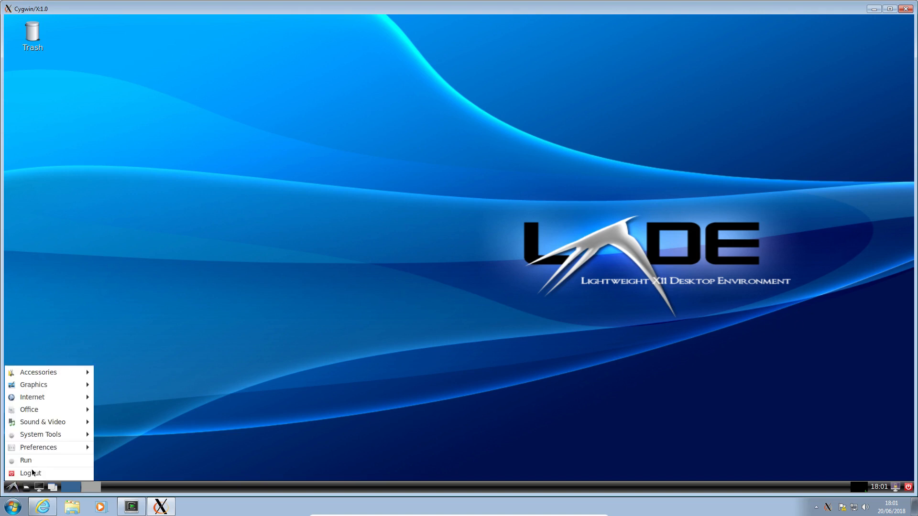
mouse_move(87, 415)
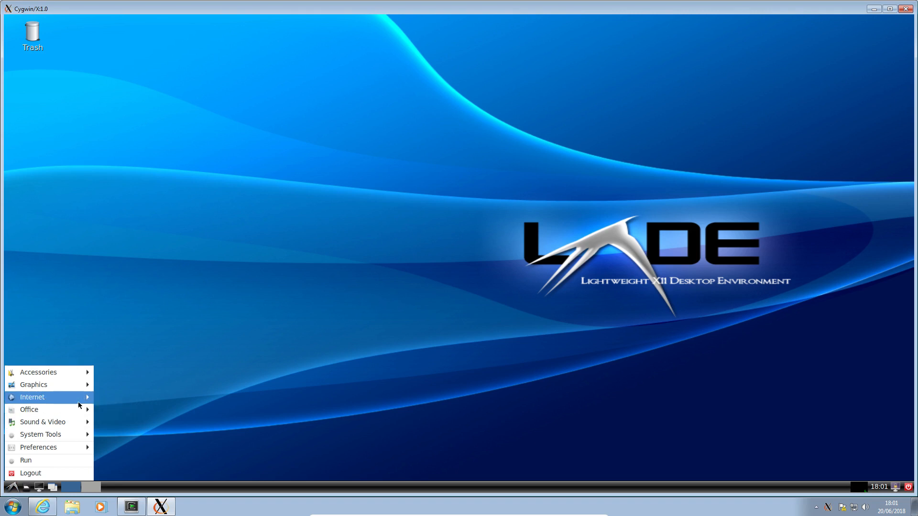
mouse_move(62, 389)
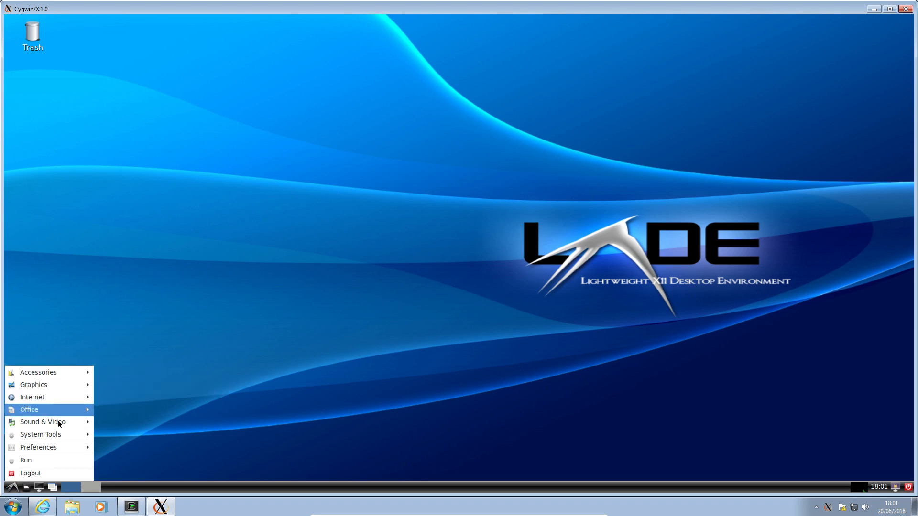
mouse_move(57, 430)
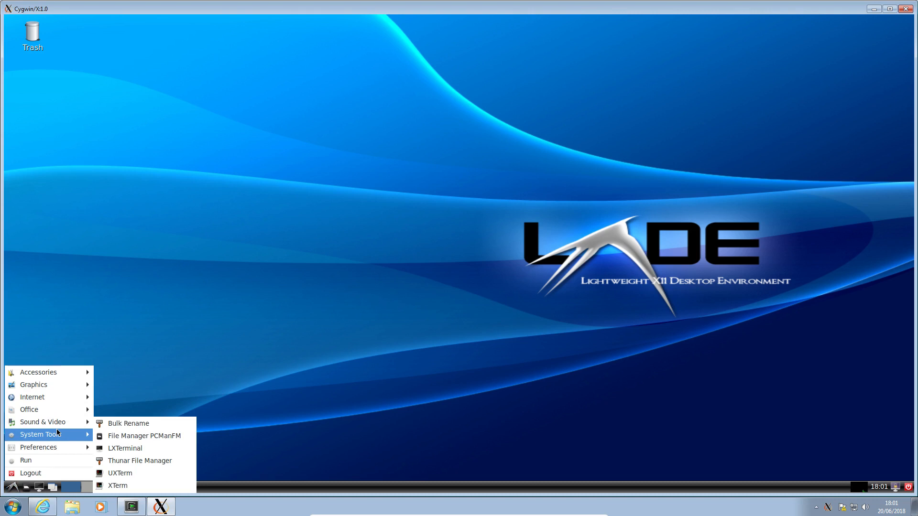
click(123, 449)
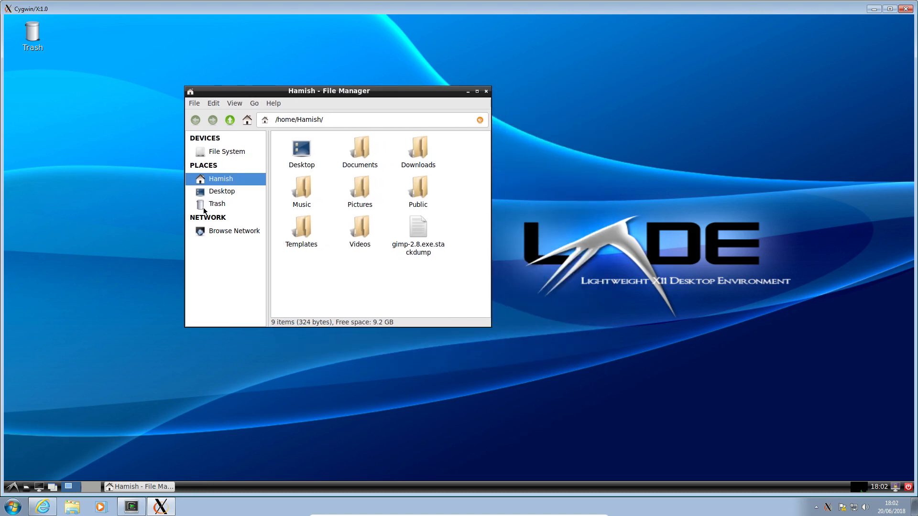
Step: Check the Trash and network locations in the file manager, then open the File System root
click(215, 205)
click(220, 233)
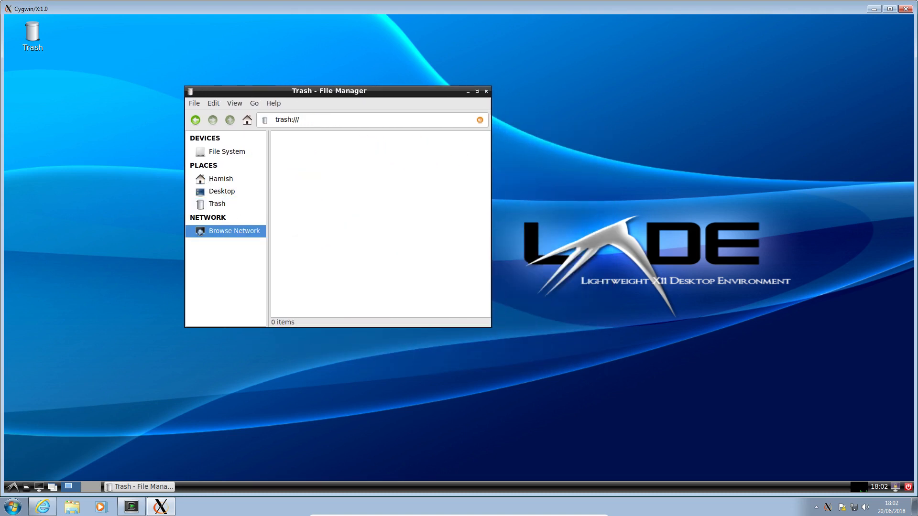
click(212, 182)
click(225, 152)
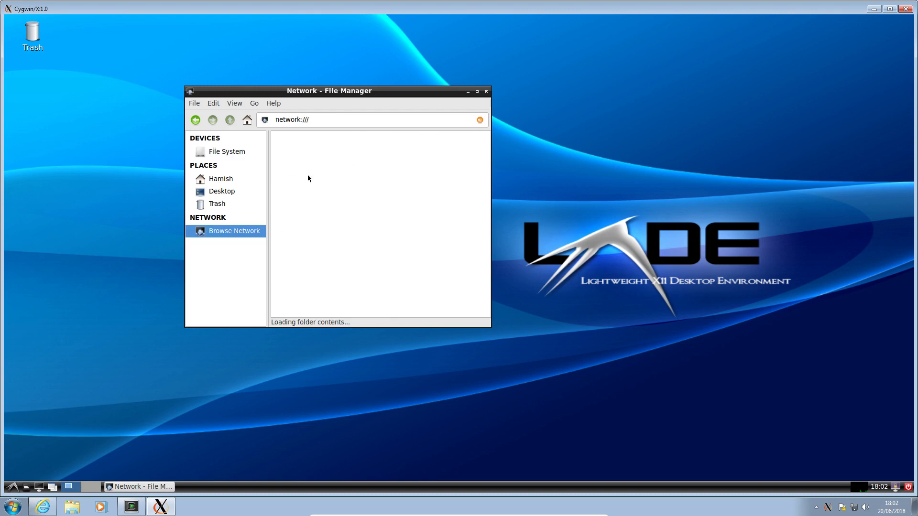
click(222, 154)
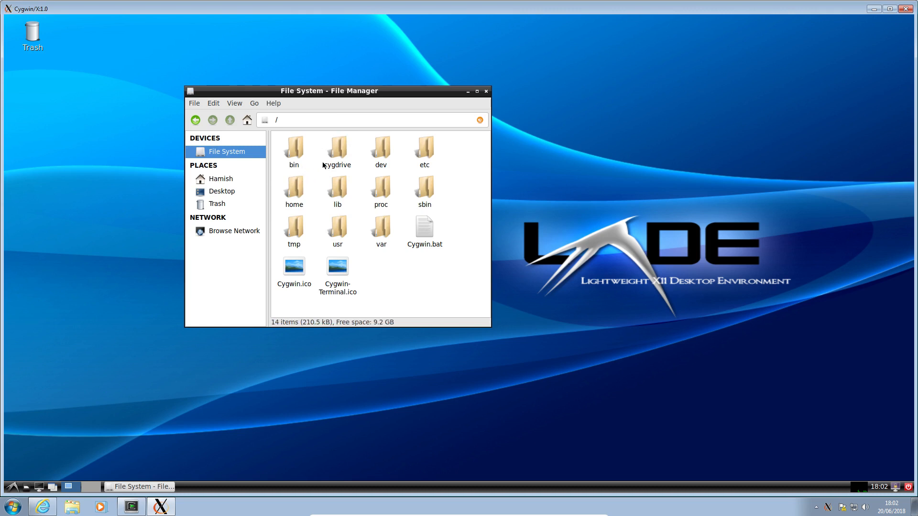
Step: Browse through cygdrive and the c drive to the Program Files folder and look over its contents
click(337, 163)
double_click(337, 152)
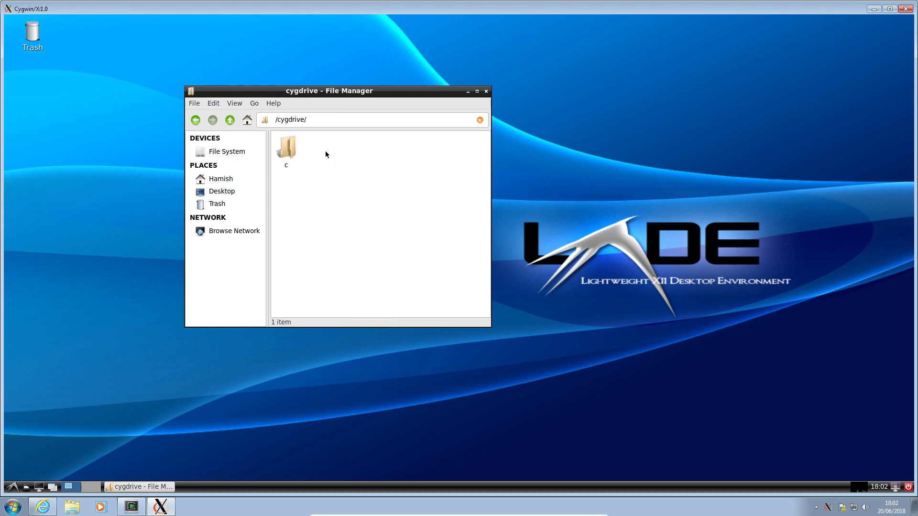
double_click(286, 146)
scroll(320, 182, down, 1)
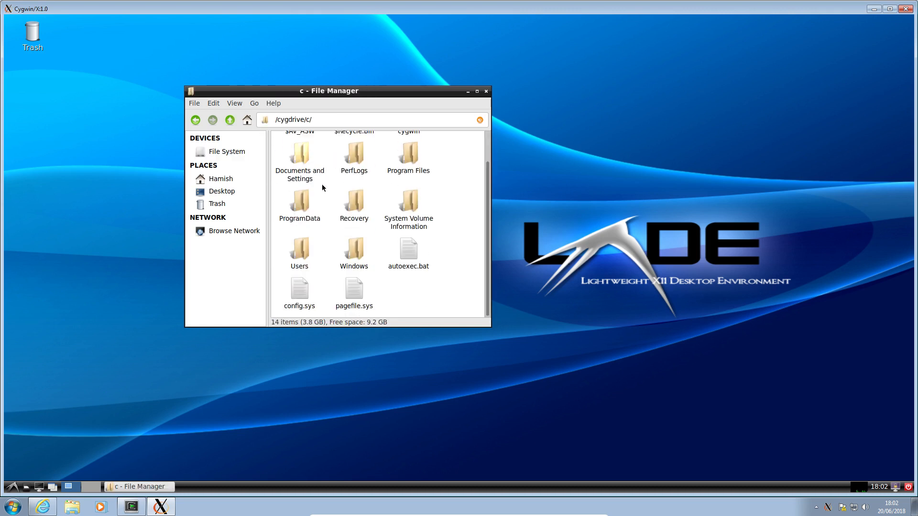
double_click(410, 163)
scroll(388, 191, down, 5)
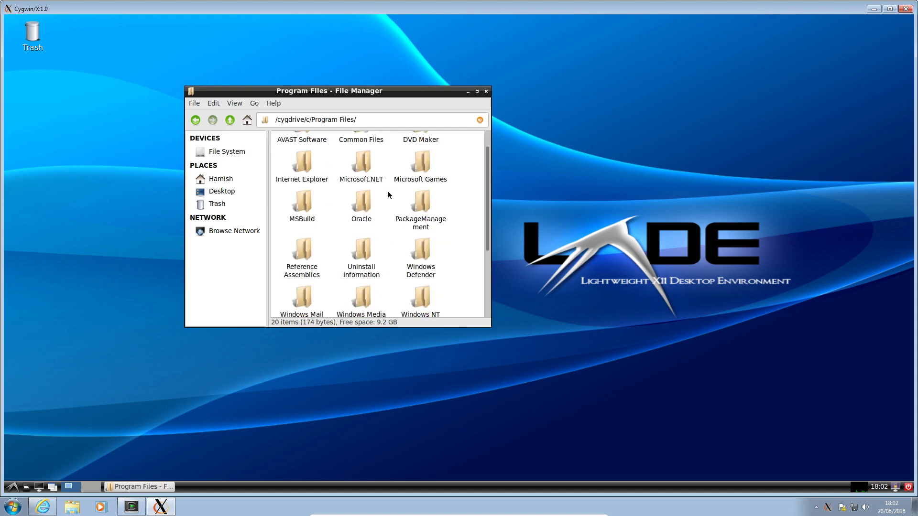
scroll(388, 191, up, 5)
Step: Return to the File System root, browse the network location again and close the file manager
click(223, 152)
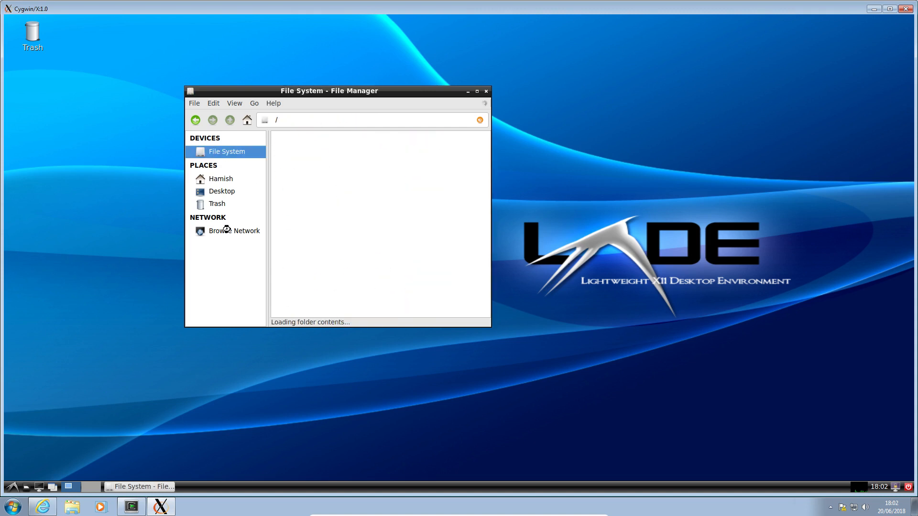
click(229, 231)
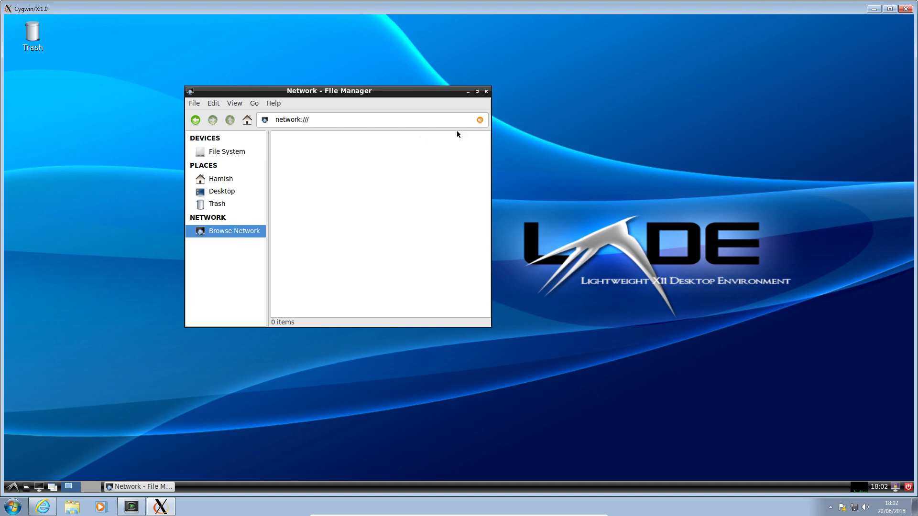
click(486, 91)
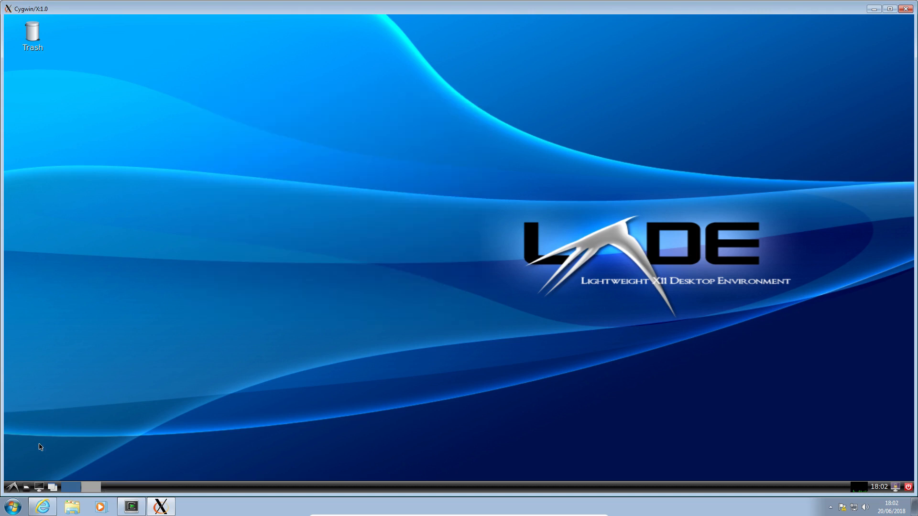
click(11, 487)
mouse_move(69, 438)
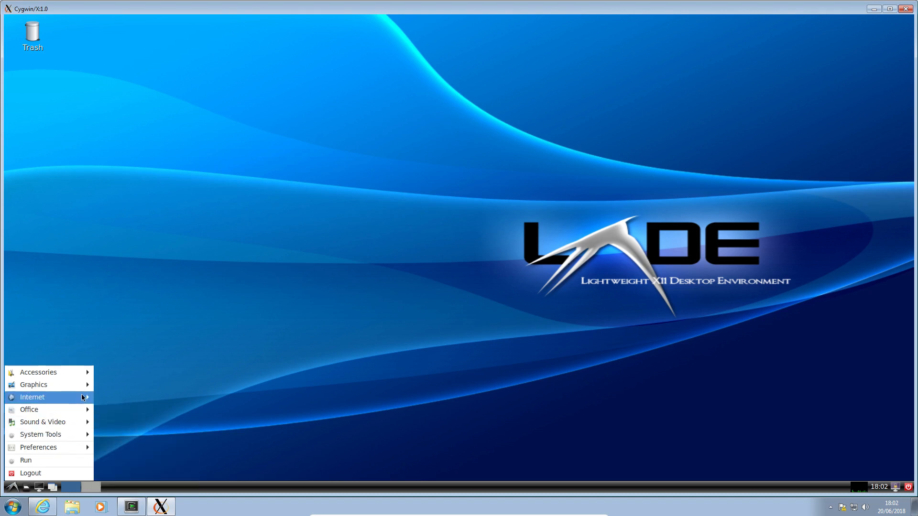
mouse_move(67, 397)
click(119, 399)
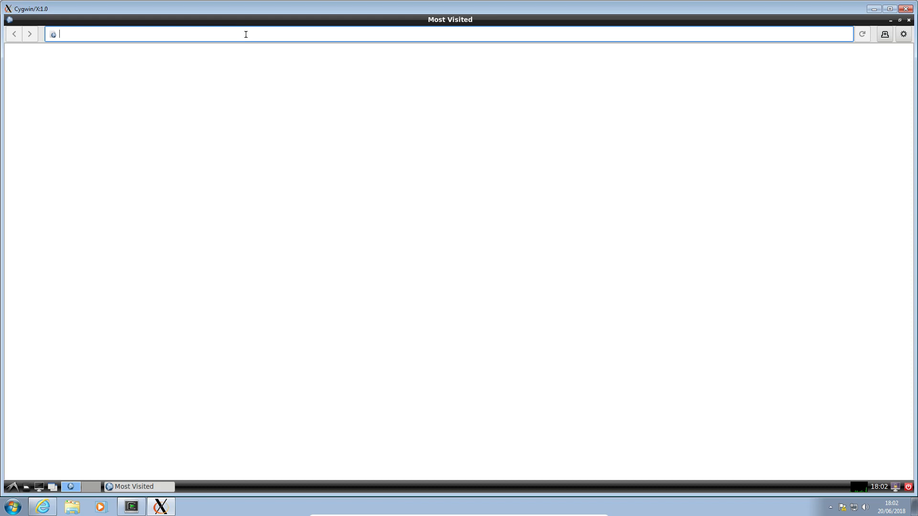
text(www)
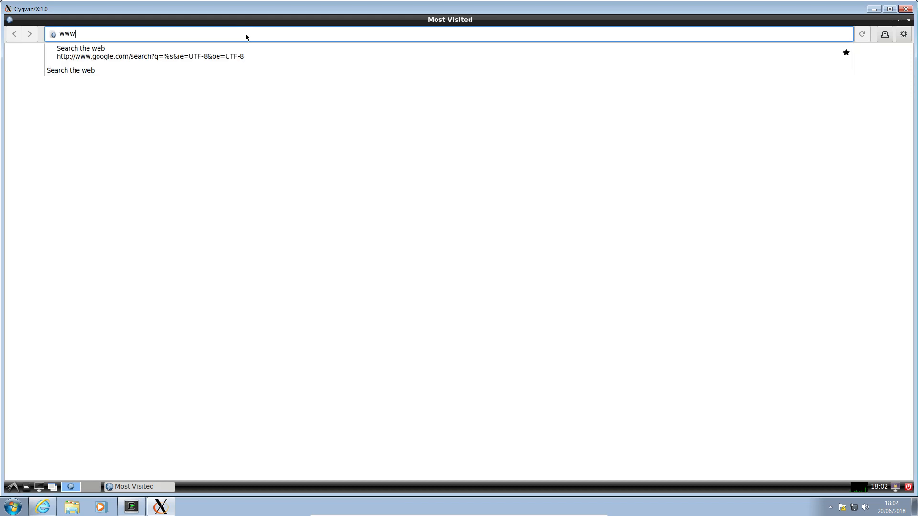
text(.duckd)
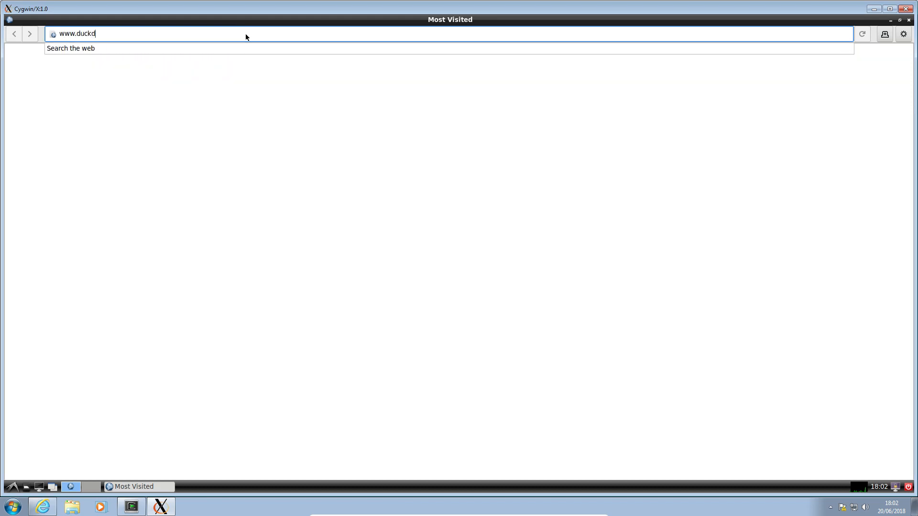
text(uckgo.com)
key(Return)
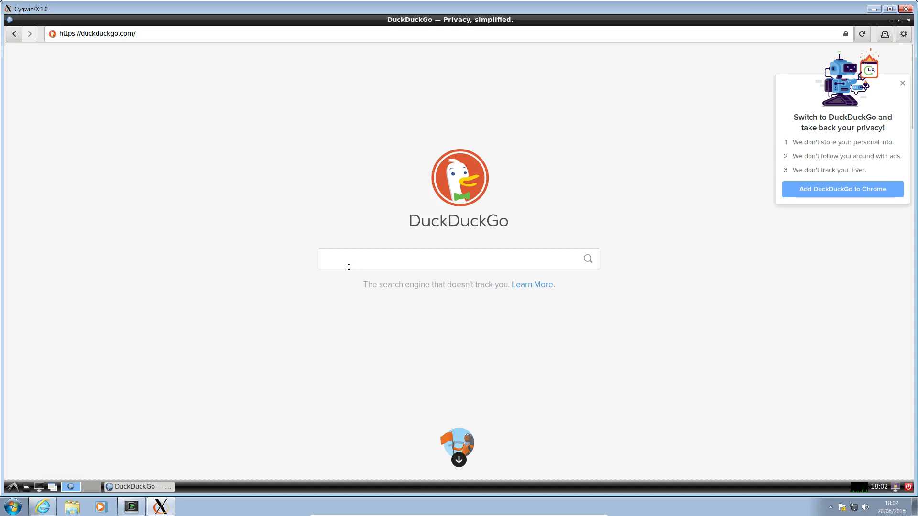
text(ubuntu)
key(Return)
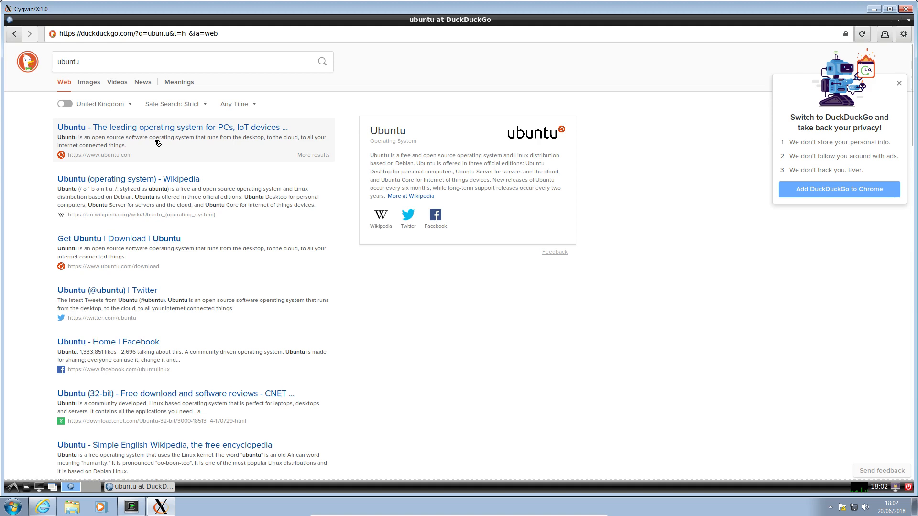
click(111, 134)
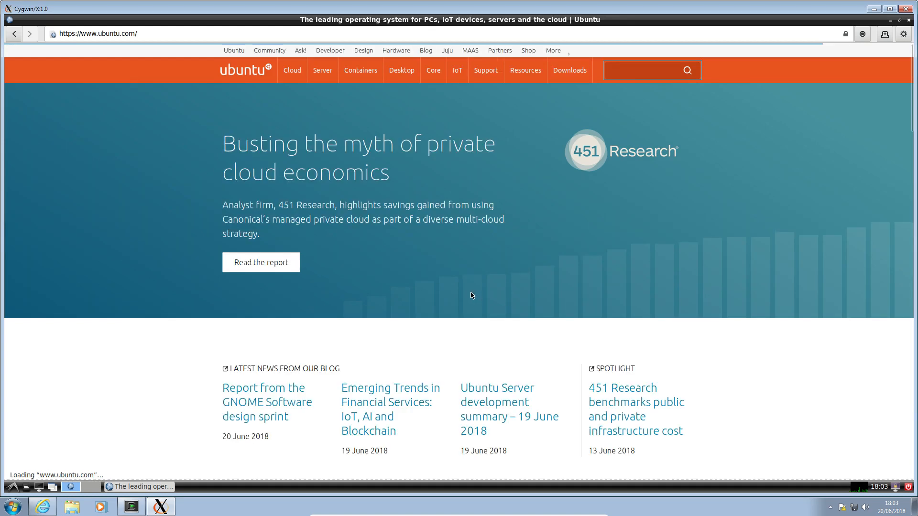
scroll(471, 294, down, 5)
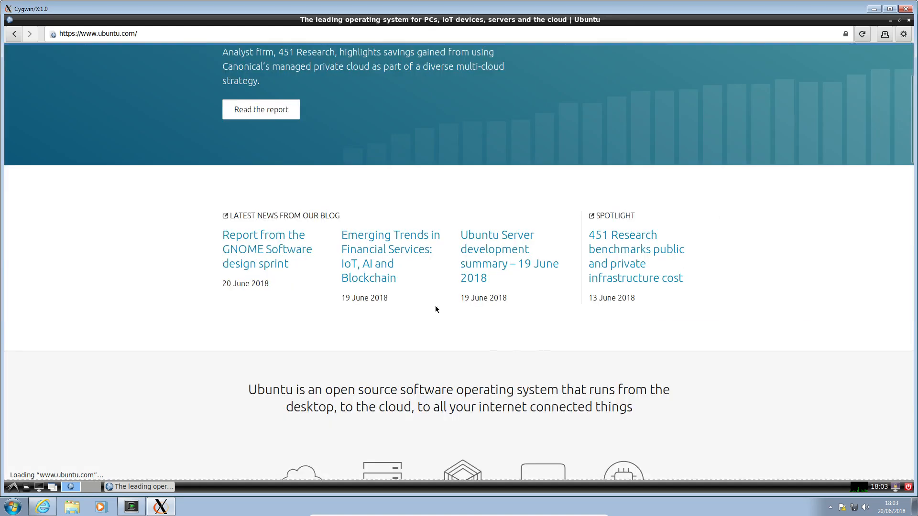
scroll(372, 308, down, 8)
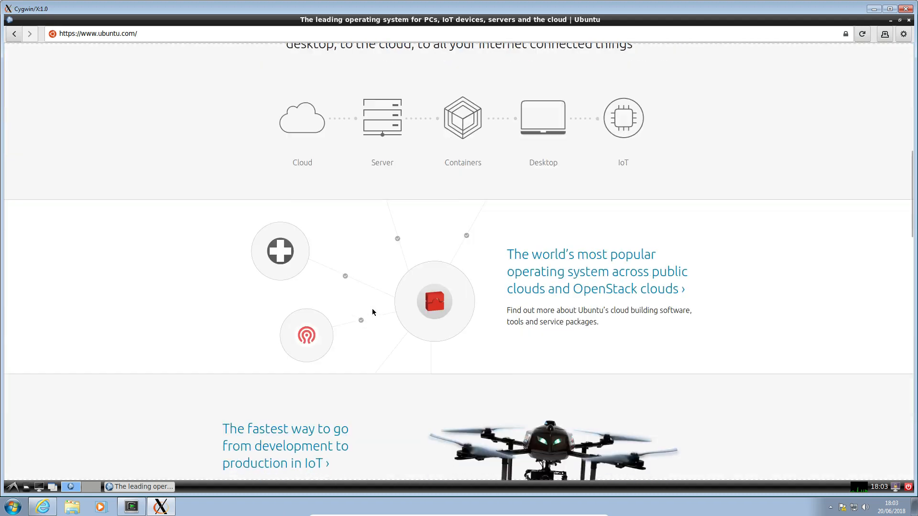
Step: Finish looking over the Ubuntu home page and load hamishmb.com in the same browser window
scroll(372, 312, down, 3)
scroll(372, 312, up, 11)
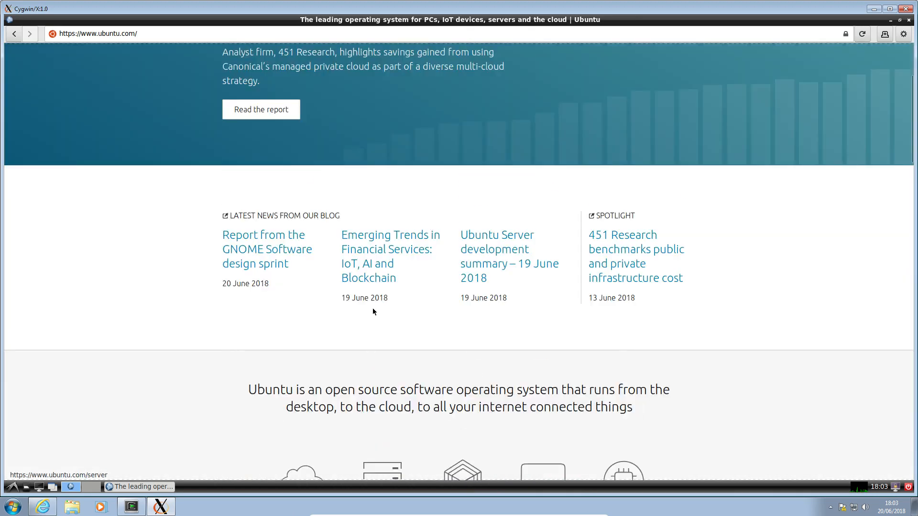
scroll(374, 311, up, 4)
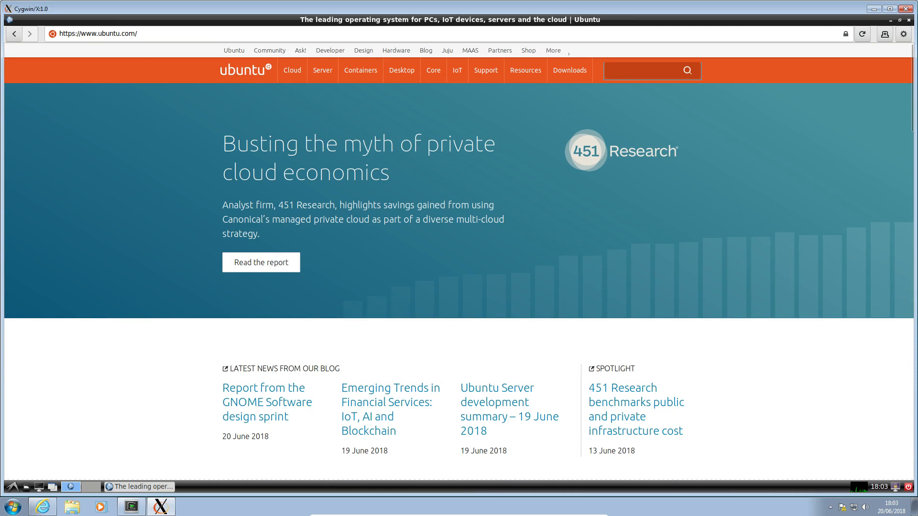
click(153, 36)
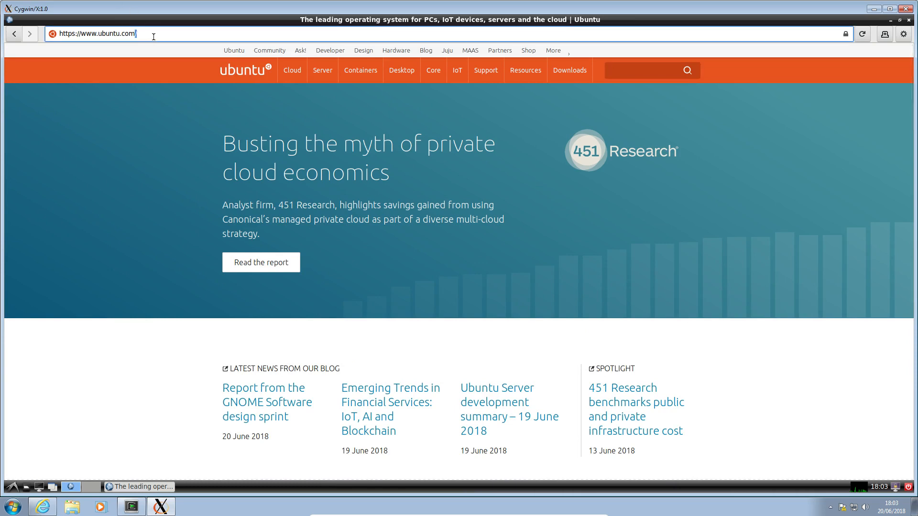
drag(154, 37, 44, 23)
text(hamishmb.com)
key(Return)
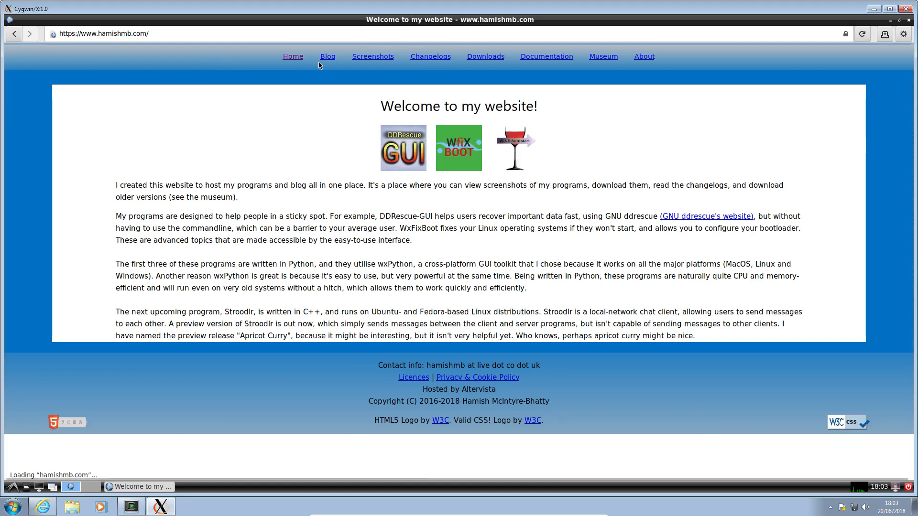
Step: Open the PXE Booting demonstration post from the site's blog, look through it and close the browser
click(328, 58)
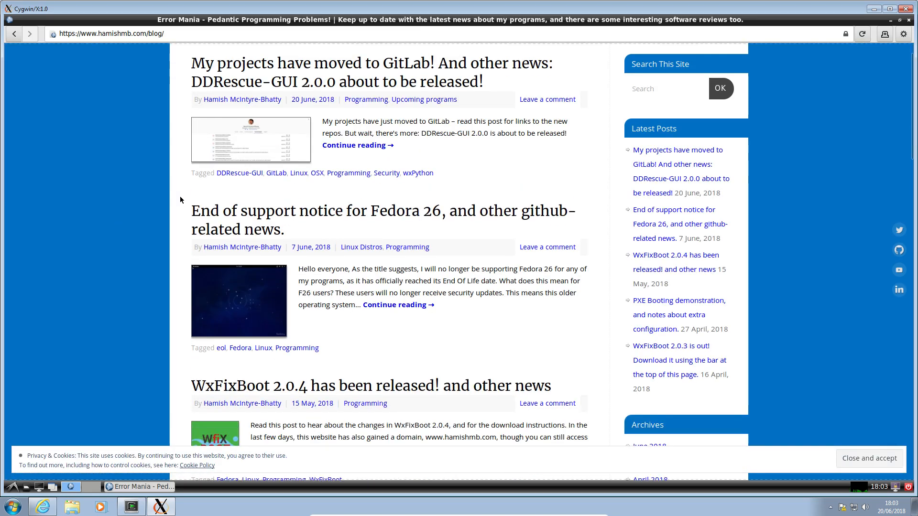
scroll(180, 199, down, 4)
scroll(180, 199, down, 4)
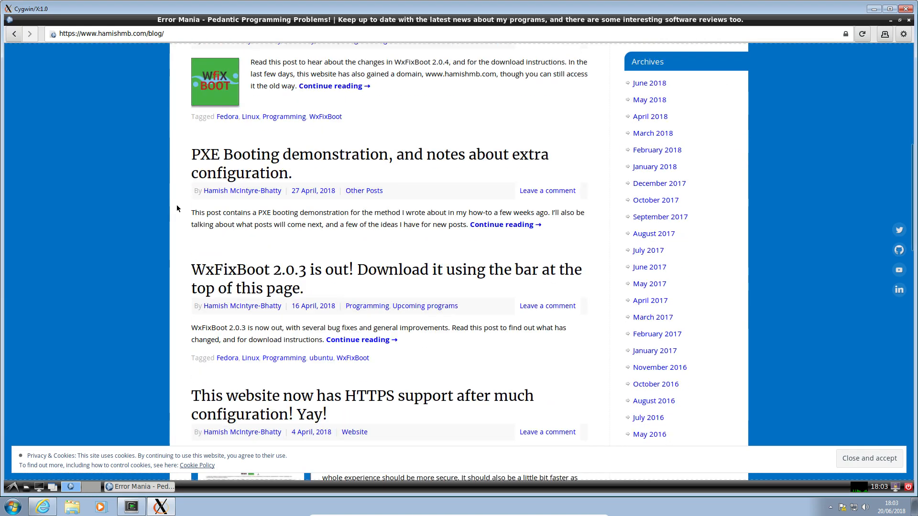
click(279, 162)
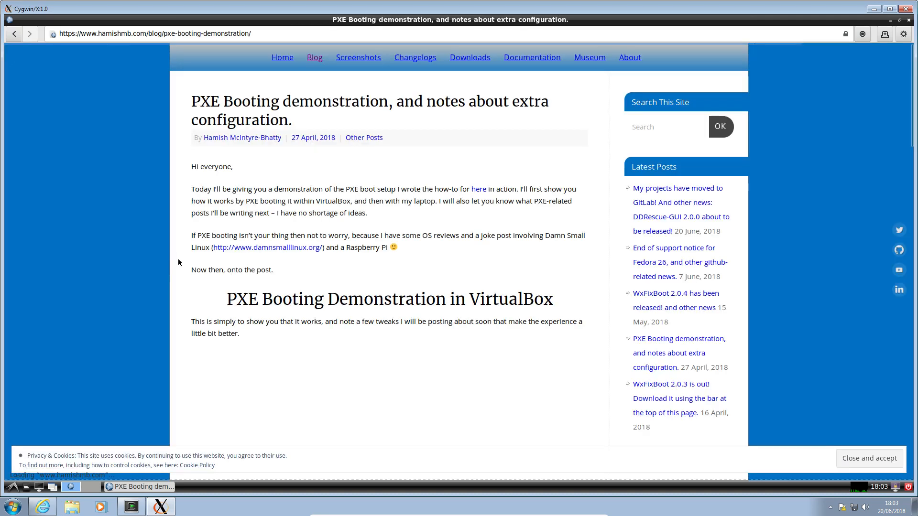
scroll(178, 262, down, 4)
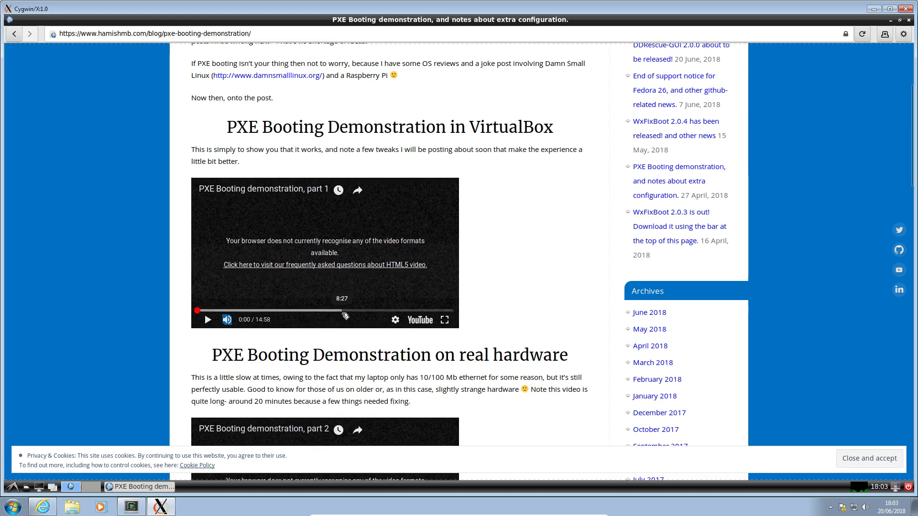
scroll(537, 262, up, 3)
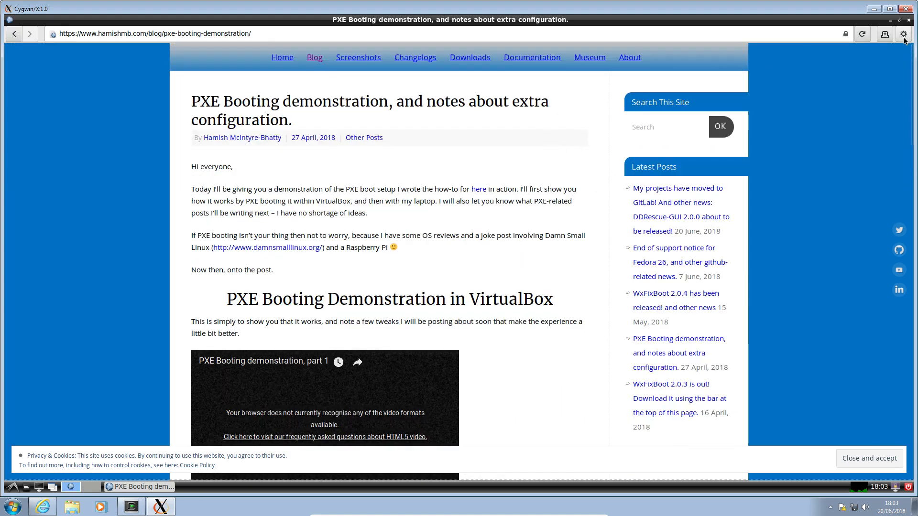
click(908, 20)
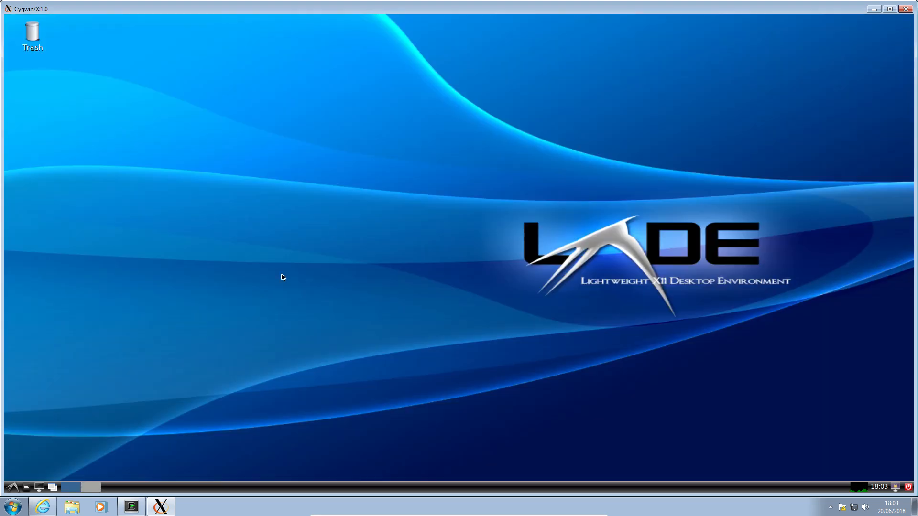
Step: Launch a terminal window on the LXDE desktop, move it towards the Trash icon and close it
click(27, 488)
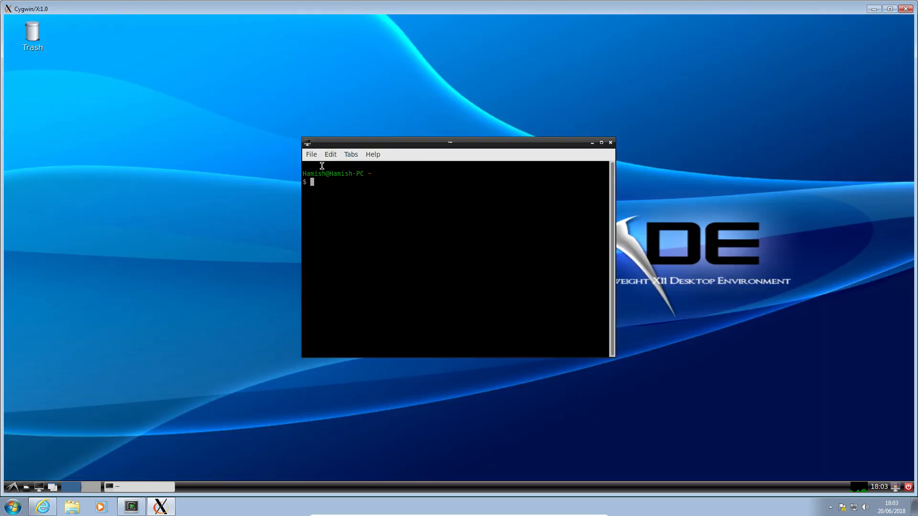
drag(385, 142, 191, 71)
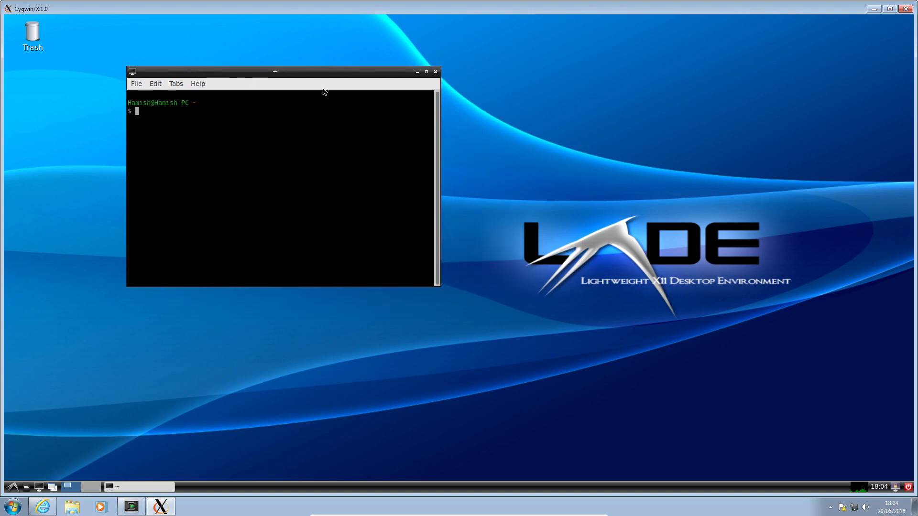
click(436, 73)
Step: Launch Customize Look and Feel, examine its settings pages from Widget through Other and close it unchanged
click(13, 487)
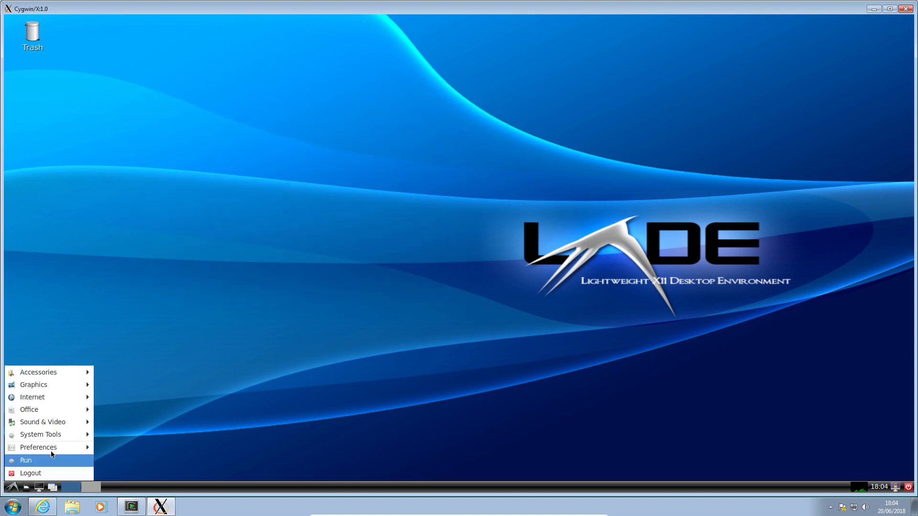
mouse_move(47, 438)
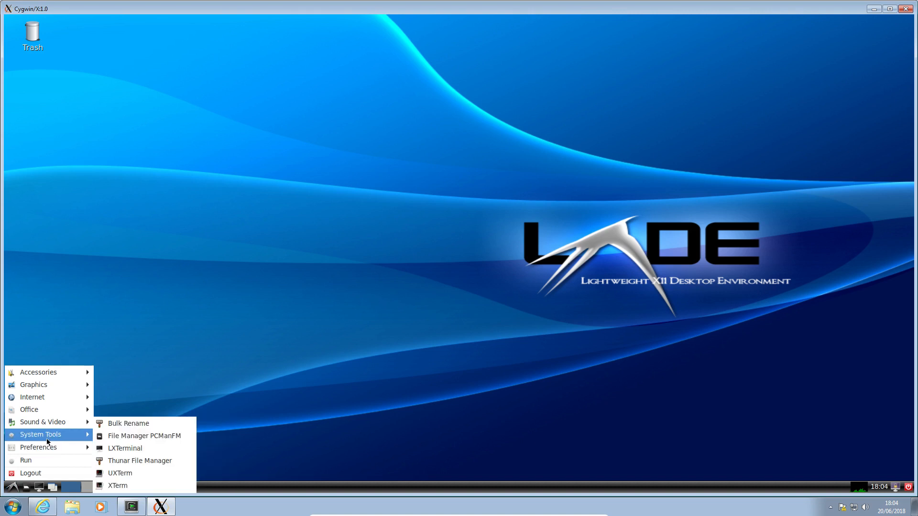
click(150, 421)
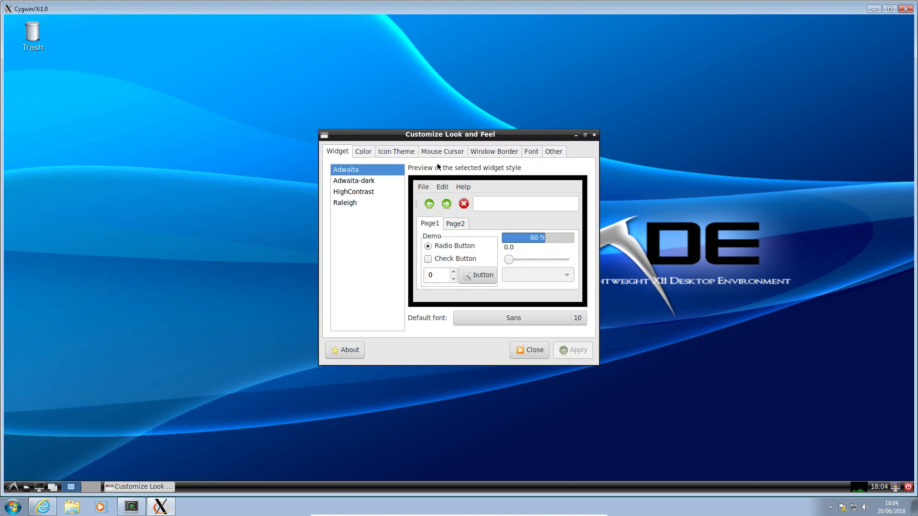
click(368, 153)
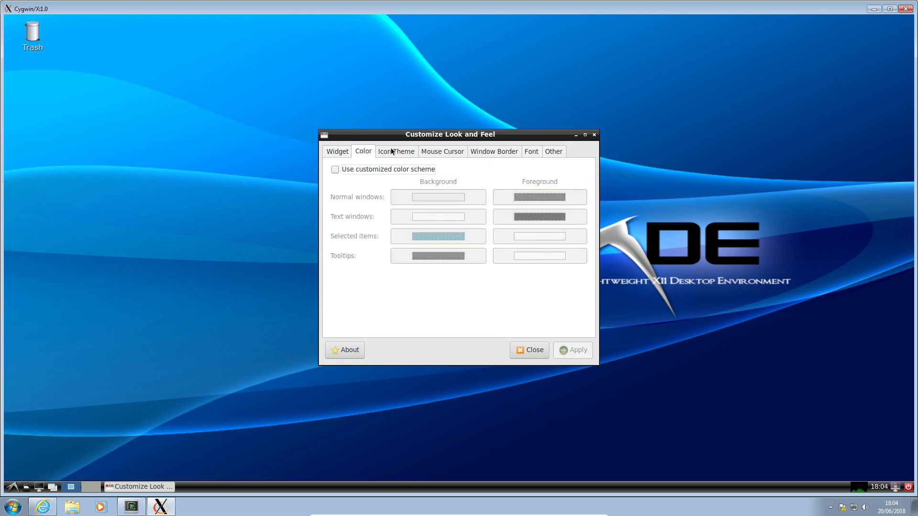
click(396, 153)
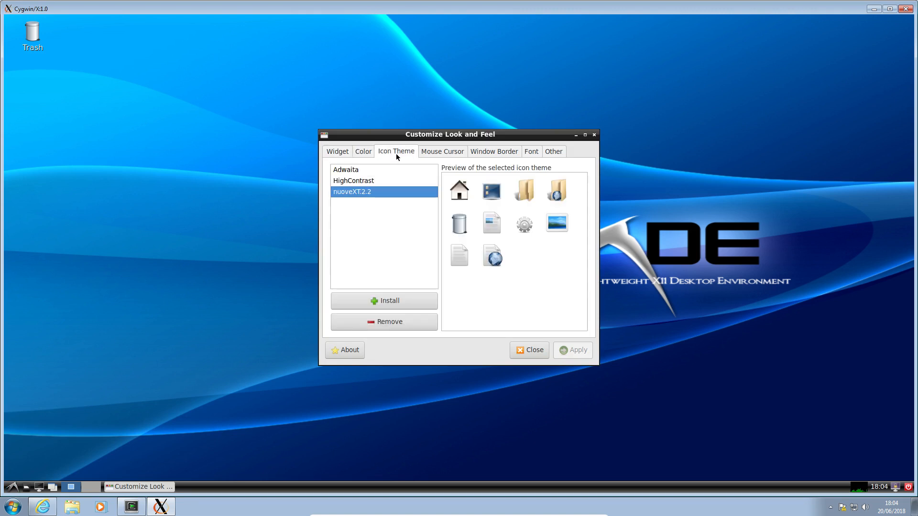
click(435, 151)
click(481, 154)
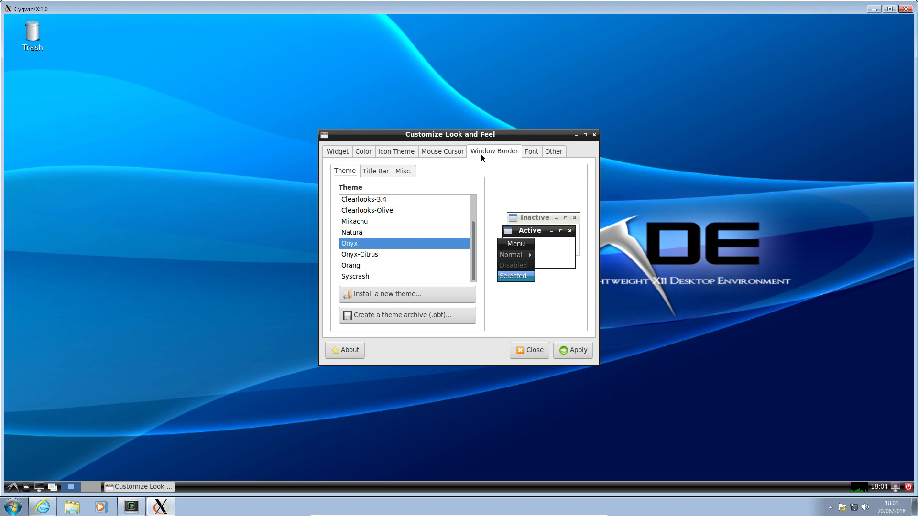
click(531, 152)
click(547, 150)
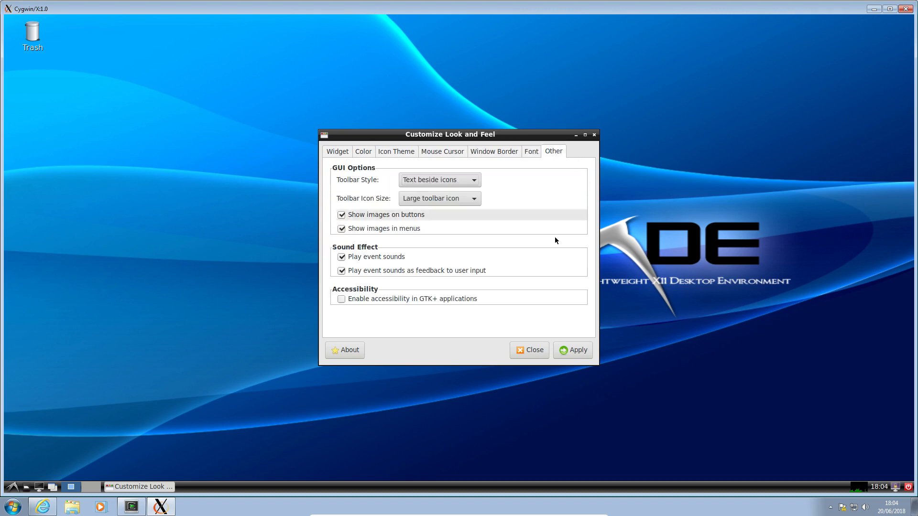
click(526, 350)
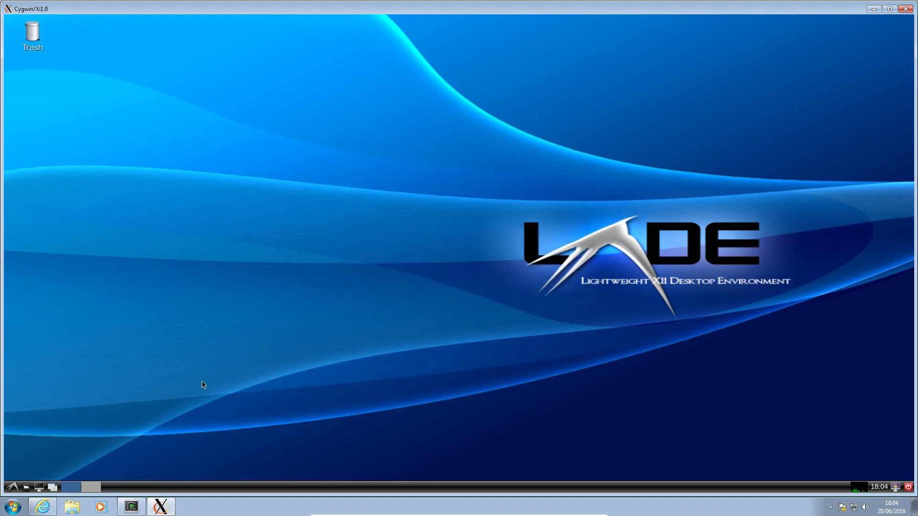
Step: Launch Audacity from the Sound & Video programs and dismiss its welcome message
click(12, 487)
mouse_move(68, 438)
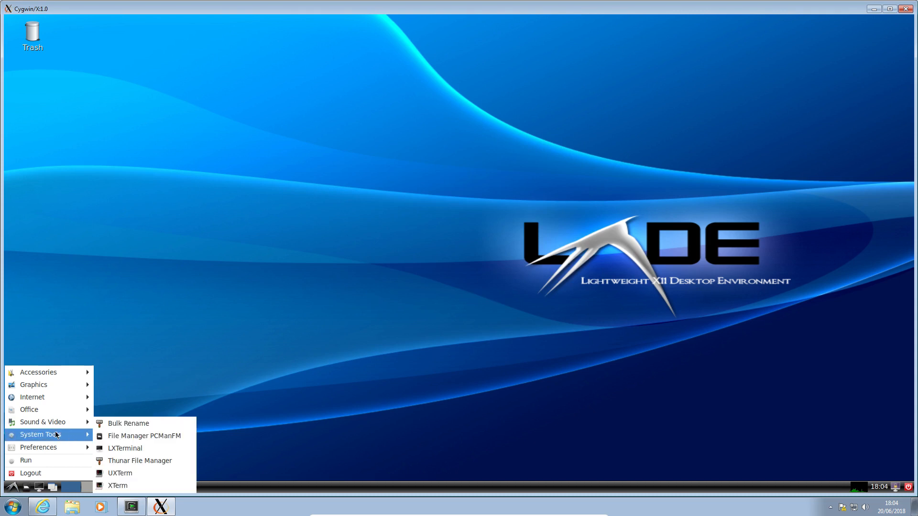
mouse_move(48, 427)
click(102, 423)
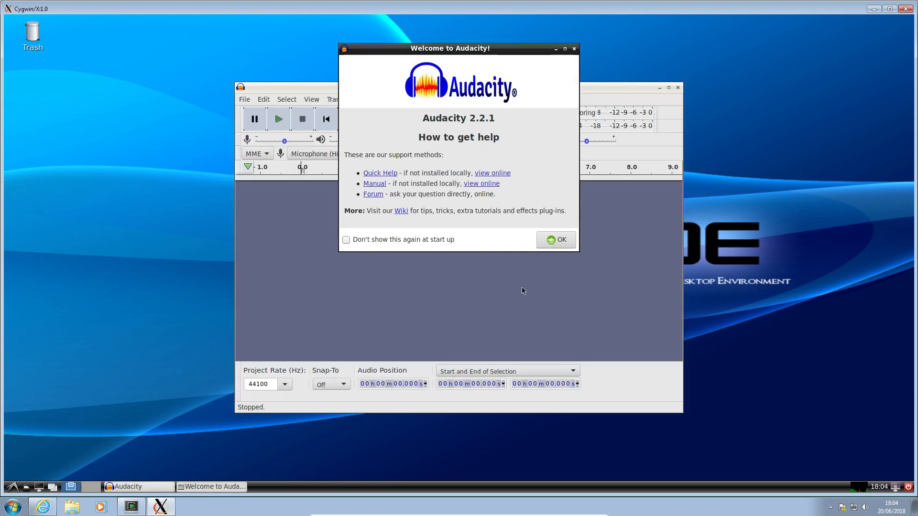
click(572, 240)
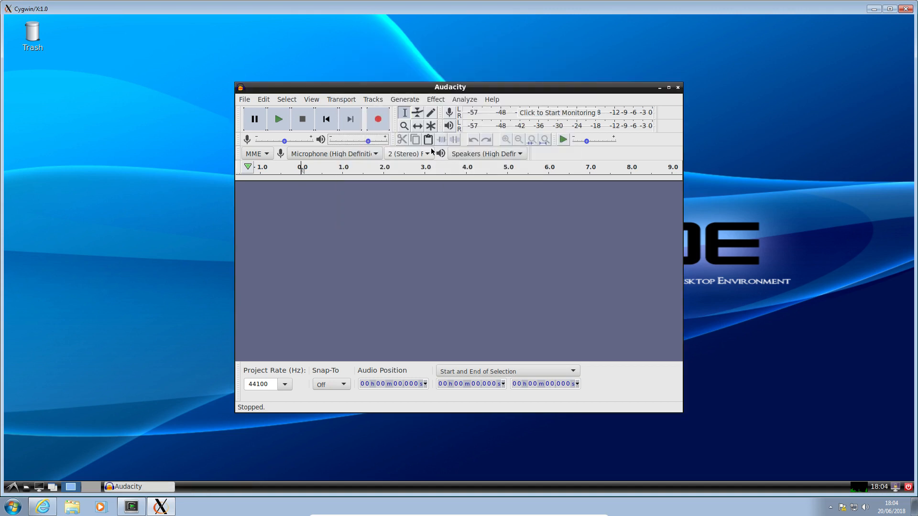
Step: Check Audacity's playback and recording device choices, keeping the High Definition Audio microphone as the recording device
click(490, 154)
click(491, 154)
click(364, 159)
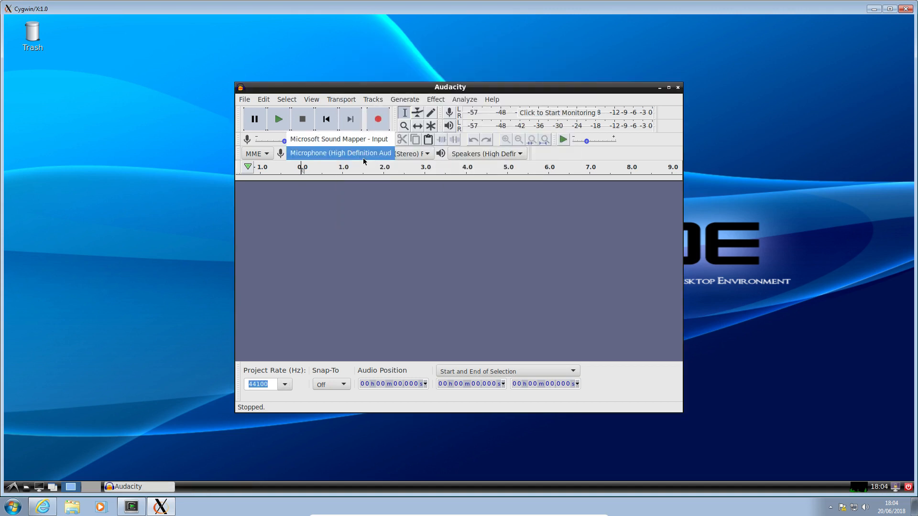
click(353, 155)
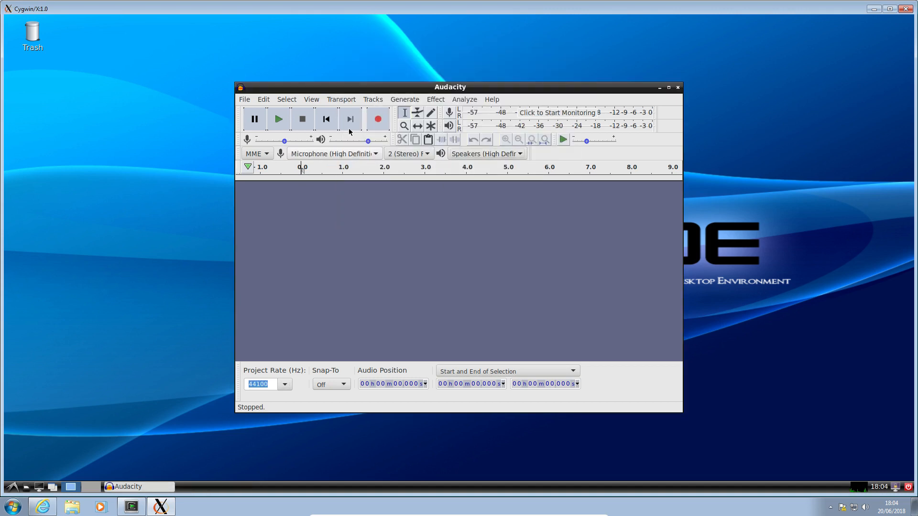
Step: View Audacity's About information, dismiss it and close Audacity
click(335, 99)
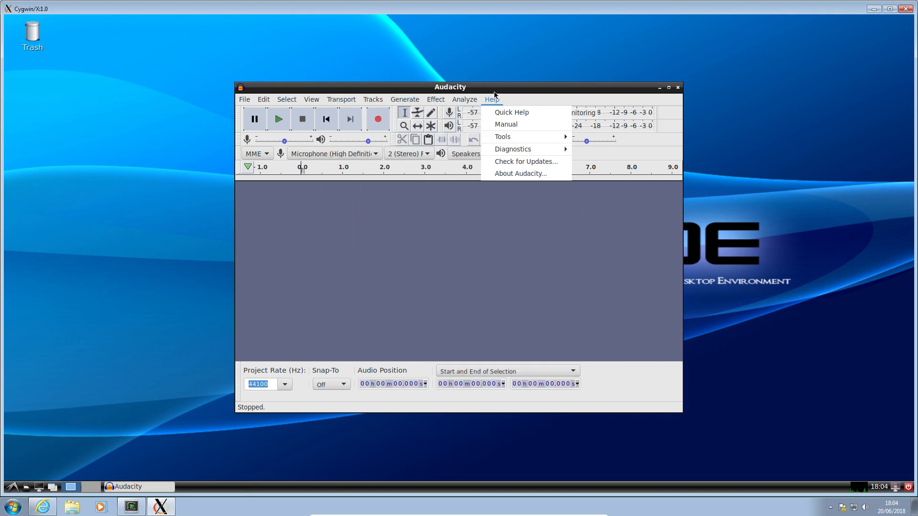
click(480, 99)
click(481, 98)
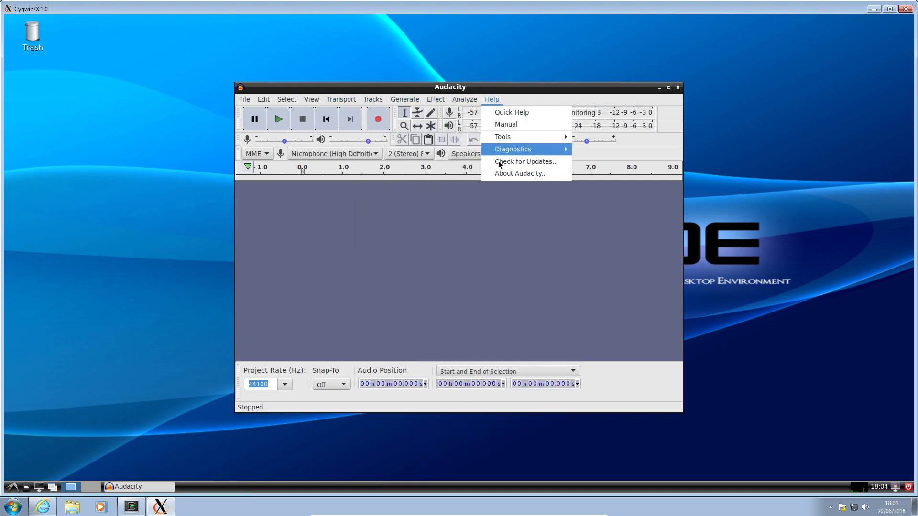
click(521, 174)
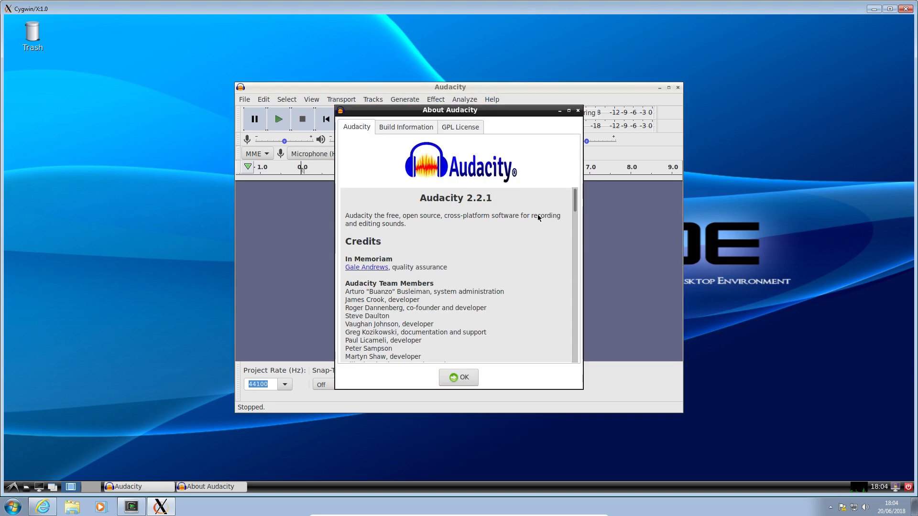
click(447, 376)
click(678, 89)
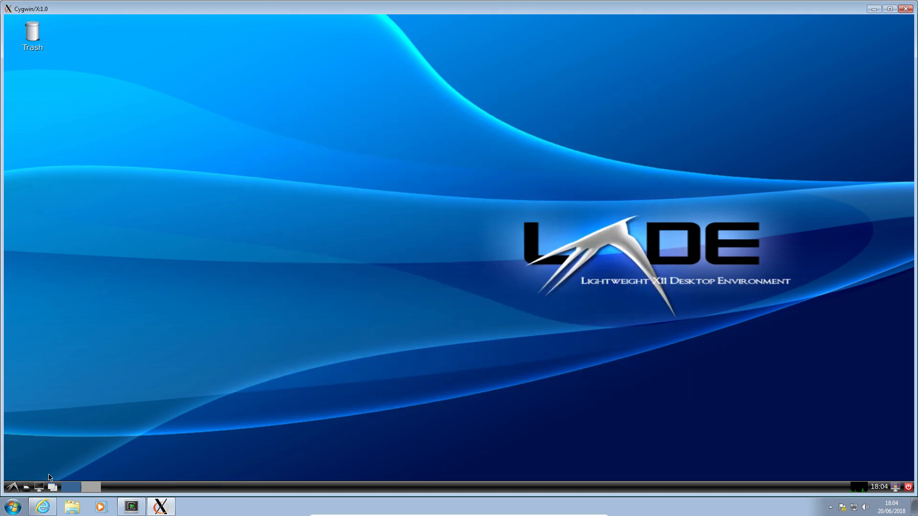
Step: Launch AbiWord from the Office programs and maximize its blank document window
click(12, 486)
mouse_move(73, 409)
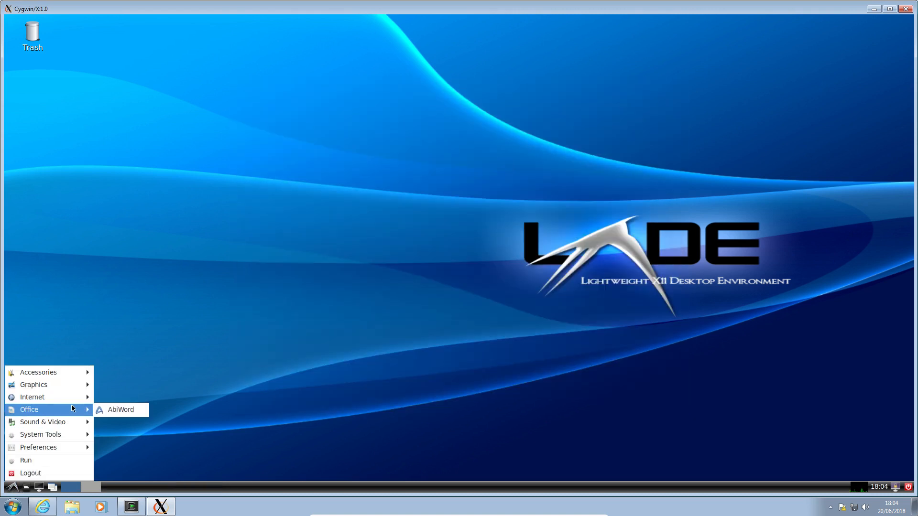
click(113, 407)
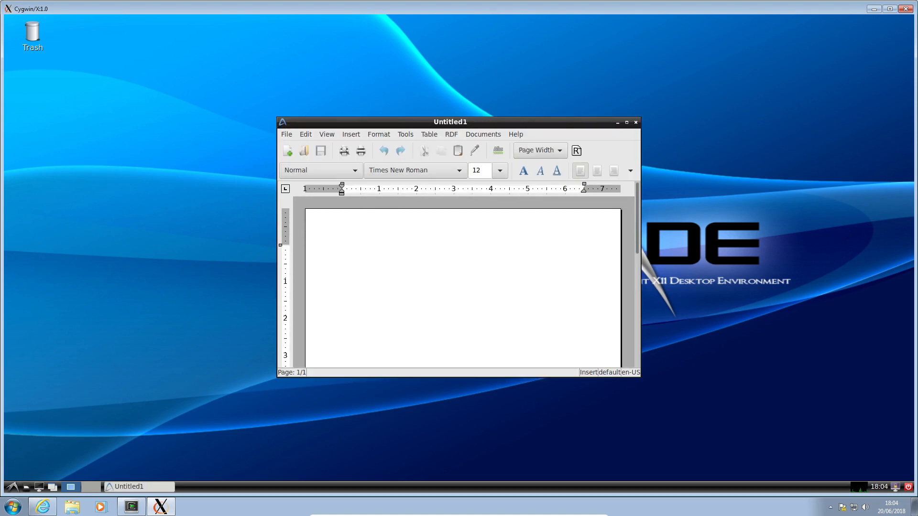
click(626, 122)
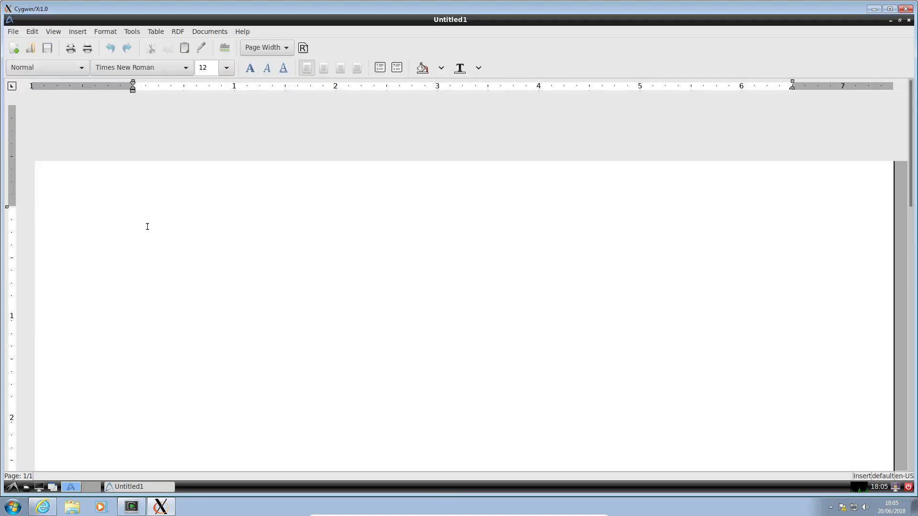
Step: Enter the test text jjjiioo in the document, delete its last letter and close AbiWord without saving
text(jjjiioo)
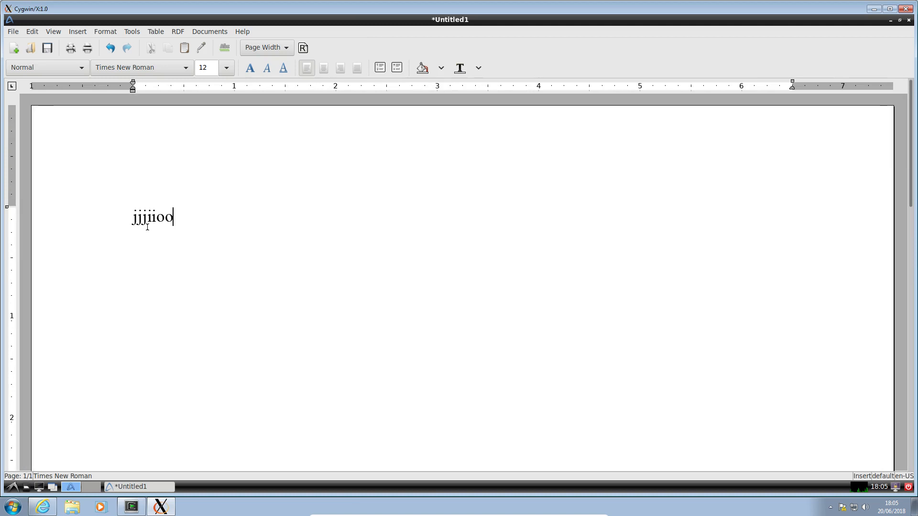
key(BackSpace)
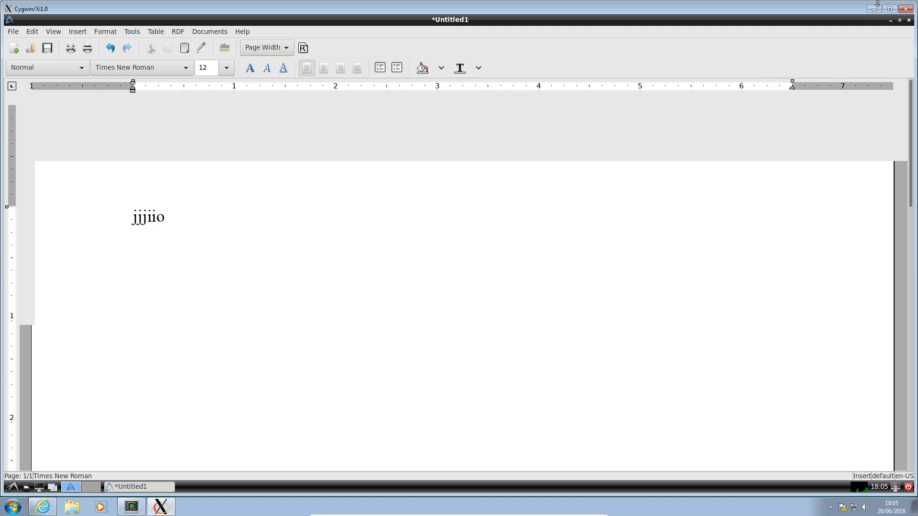
click(908, 20)
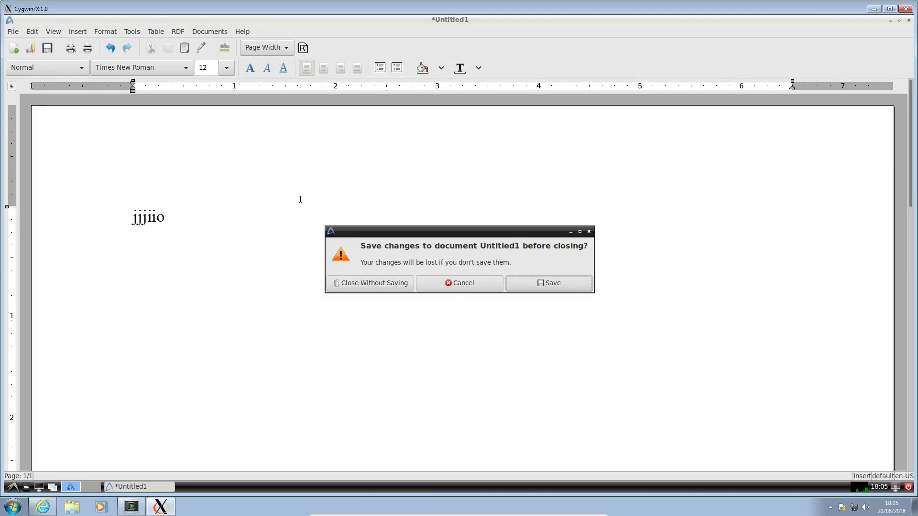
click(369, 286)
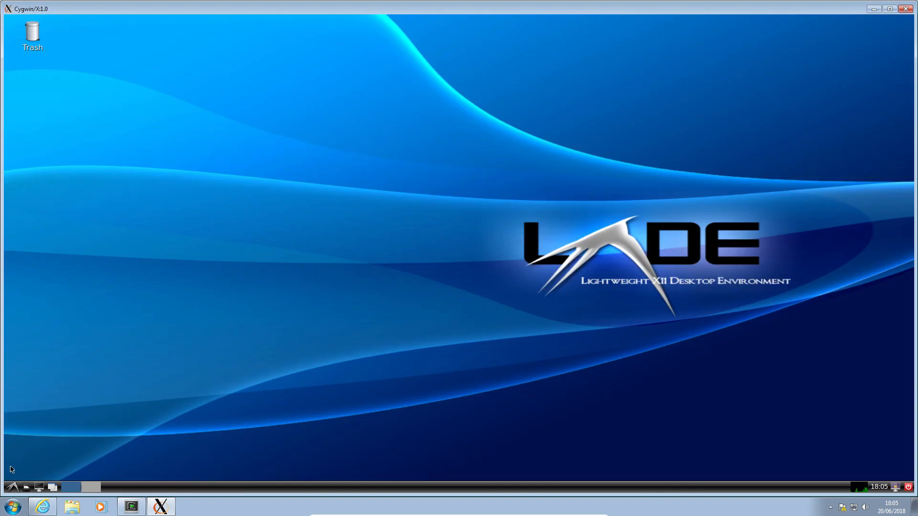
Step: Look through the System Tools, Sound & Video and Accessories program categories for another program to test
click(12, 487)
mouse_move(74, 437)
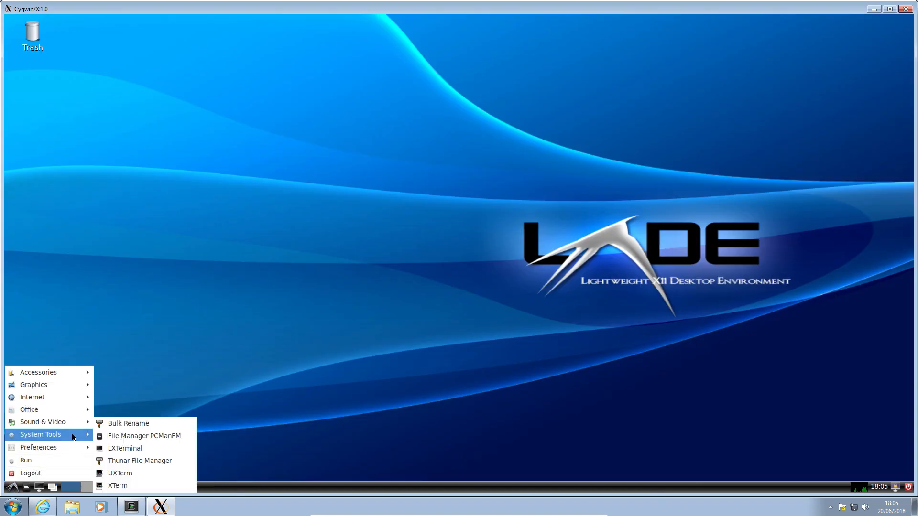
mouse_move(49, 421)
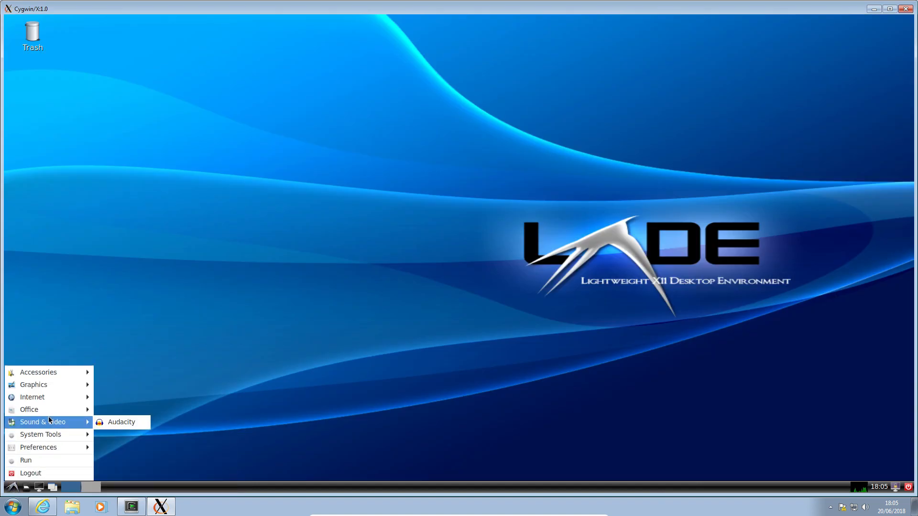
mouse_move(47, 399)
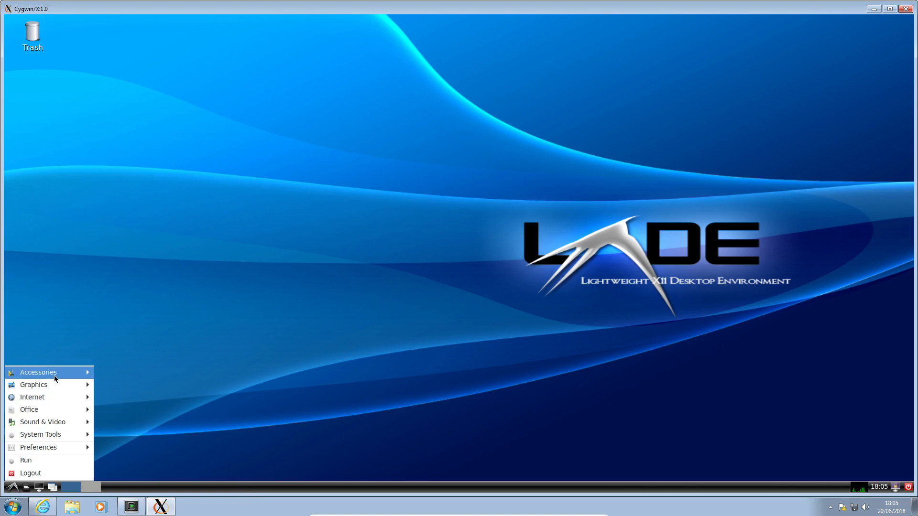
click(131, 383)
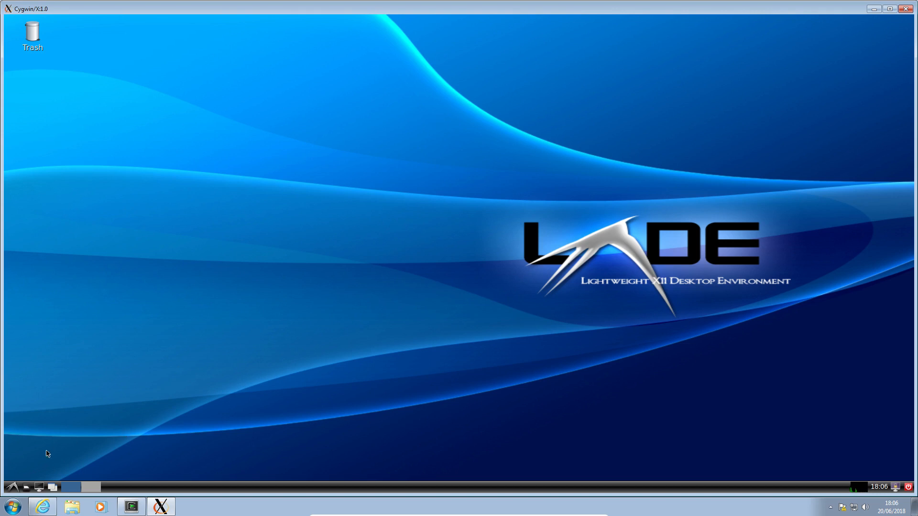
Step: Launch the Leafpad text editor from the Accessories programs to test it, and close its untitled window
click(13, 486)
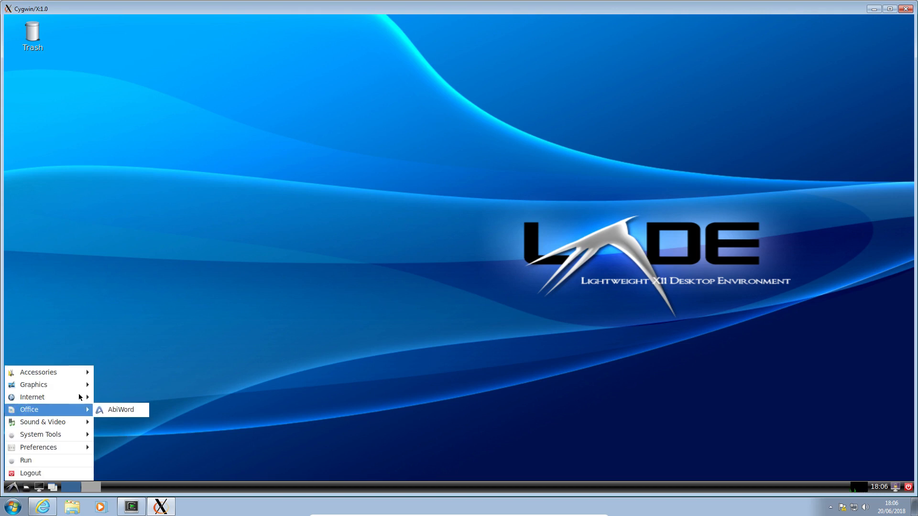
mouse_move(75, 371)
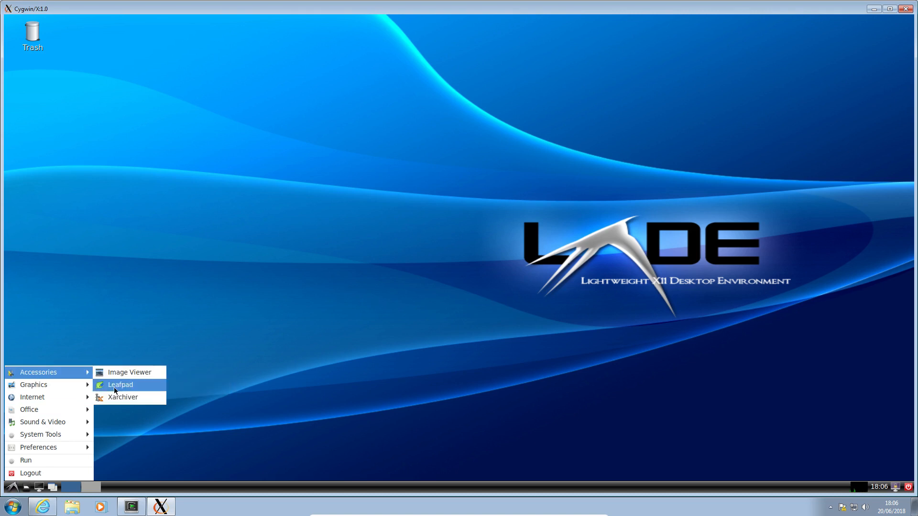
click(129, 388)
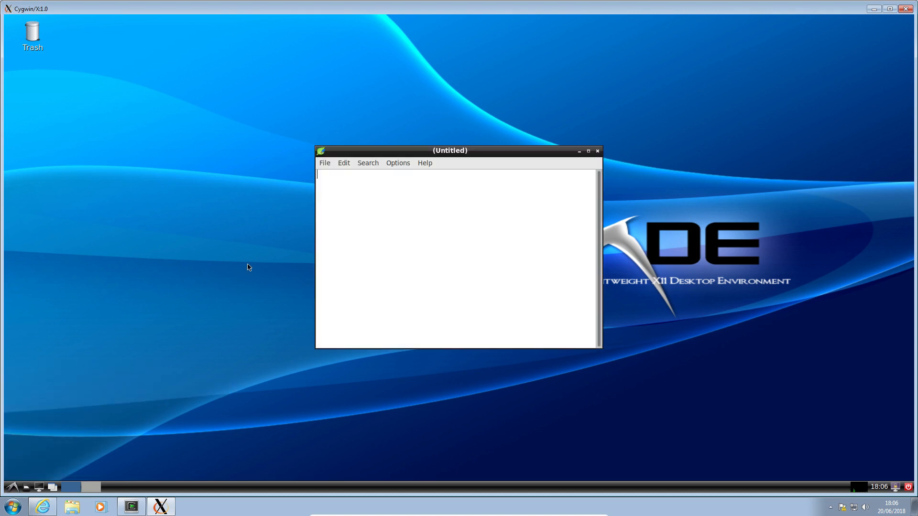
click(598, 151)
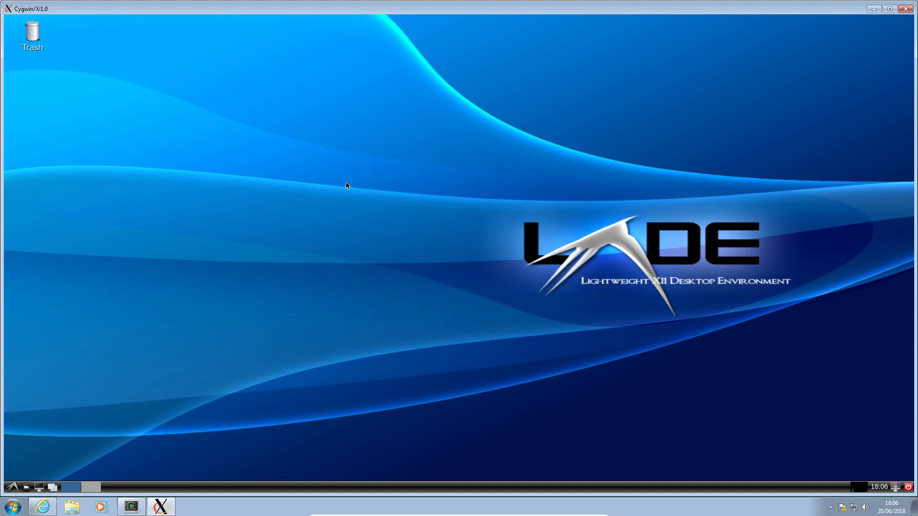
Step: Try to run pluma in a new LXDE terminal, look up its path with which pluma, and close the terminal
click(39, 487)
text(pluma)
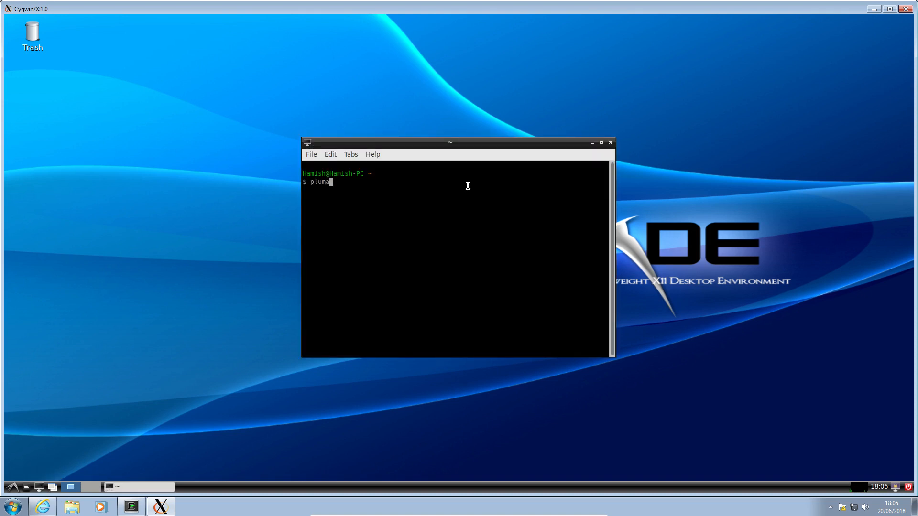
key(Return)
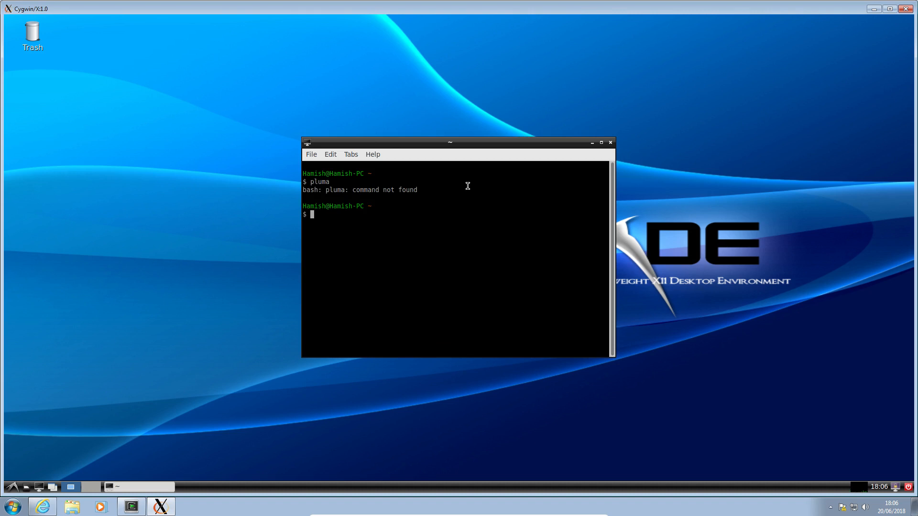
text(which pluma)
key(Return)
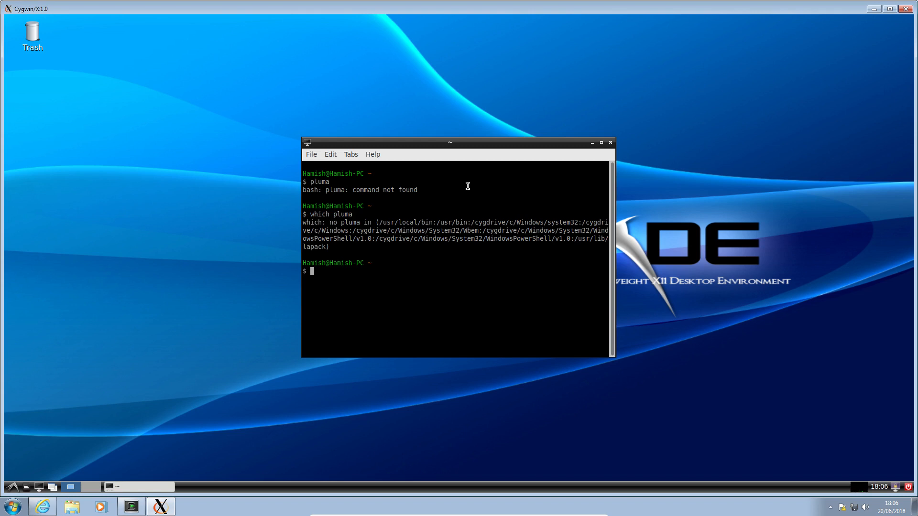
click(610, 142)
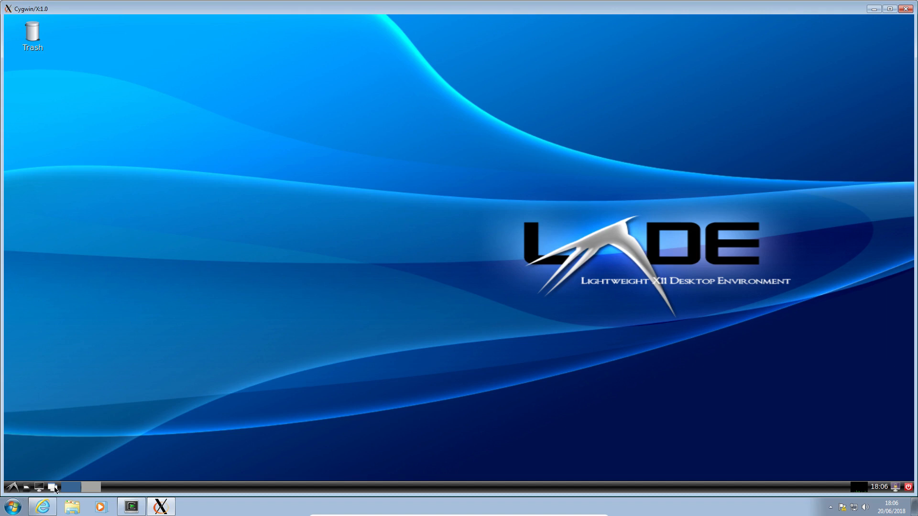
Step: Log out of the LXDE session to shut down the X server
click(13, 487)
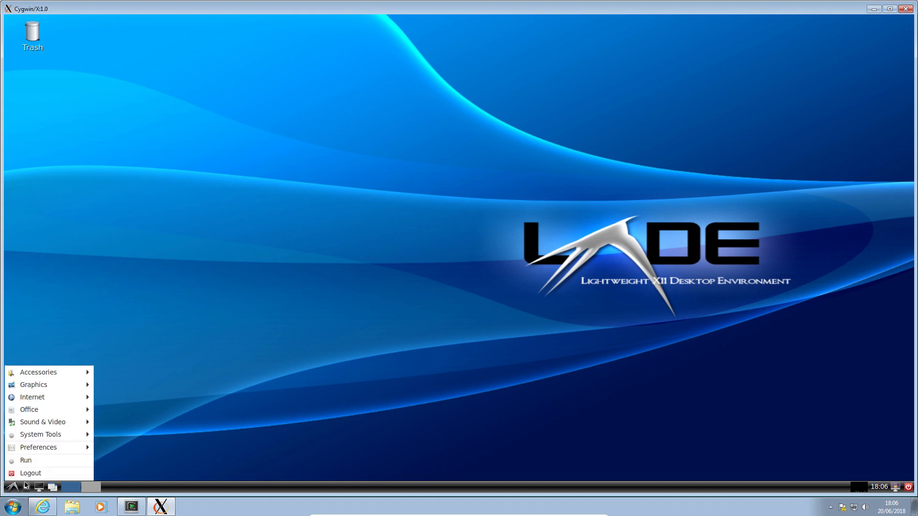
click(32, 473)
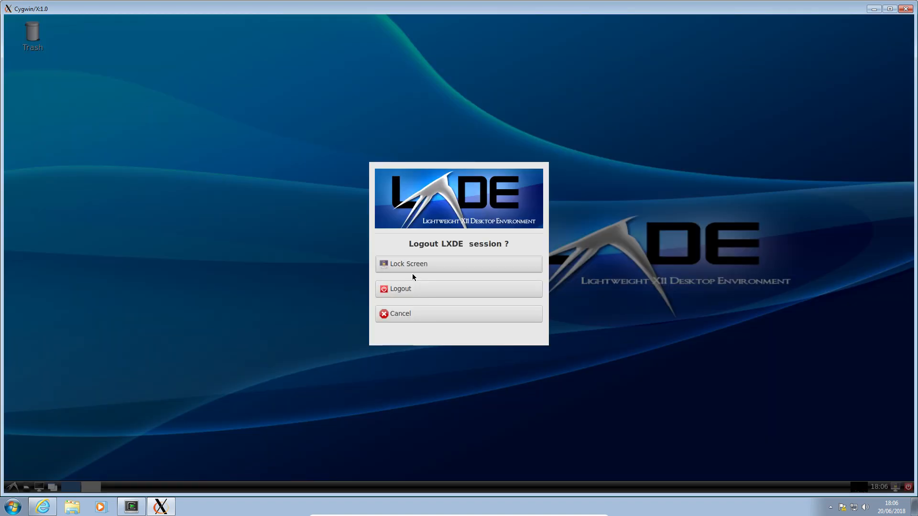
click(404, 289)
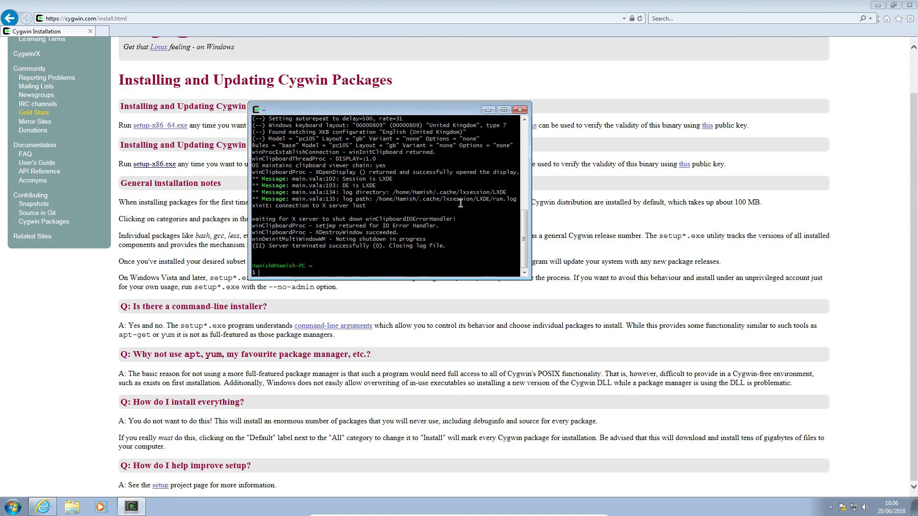
Step: End the shell session in the Cygwin terminal so that its window closes
double_click(460, 204)
click(460, 204)
key(ctrl+d)
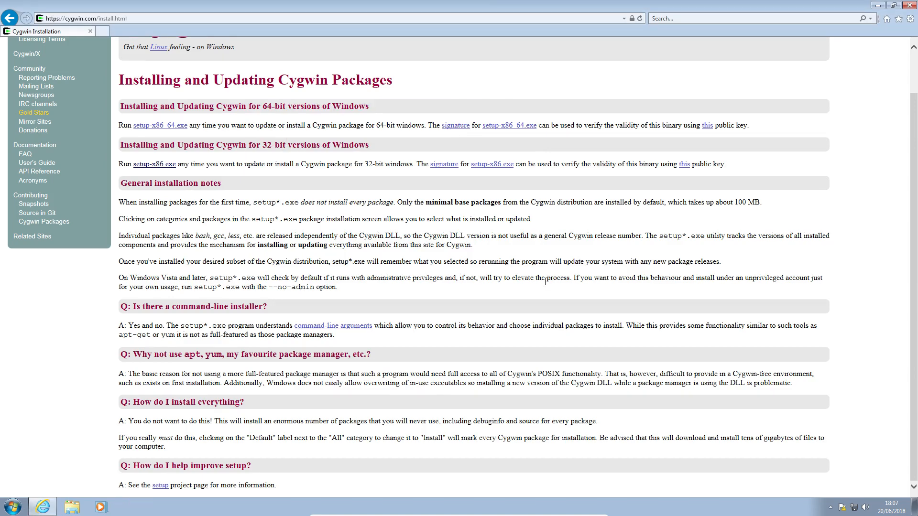
Step: Look over the Cygwin installation page once more and close the browser window
scroll(545, 282, up, 2)
scroll(542, 288, down, 2)
scroll(542, 288, up, 2)
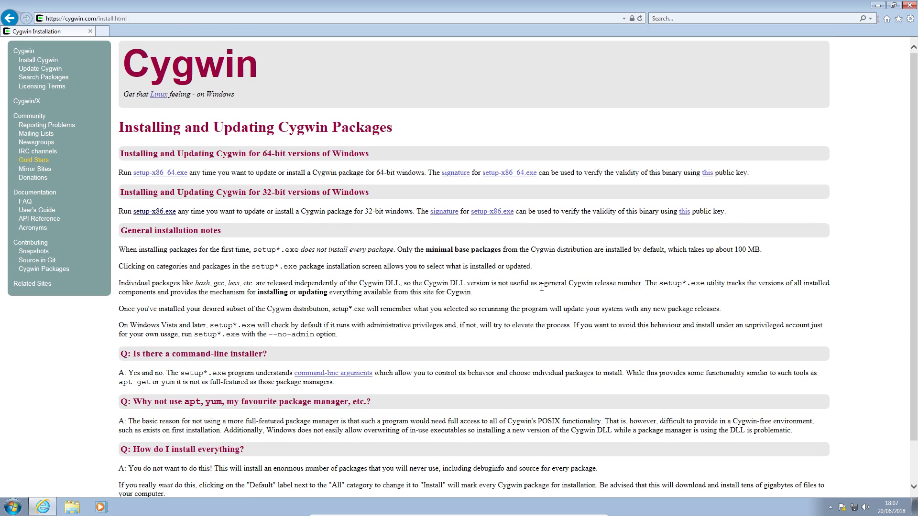
scroll(659, 200, down, 1)
scroll(636, 244, up, 1)
scroll(592, 296, down, 1)
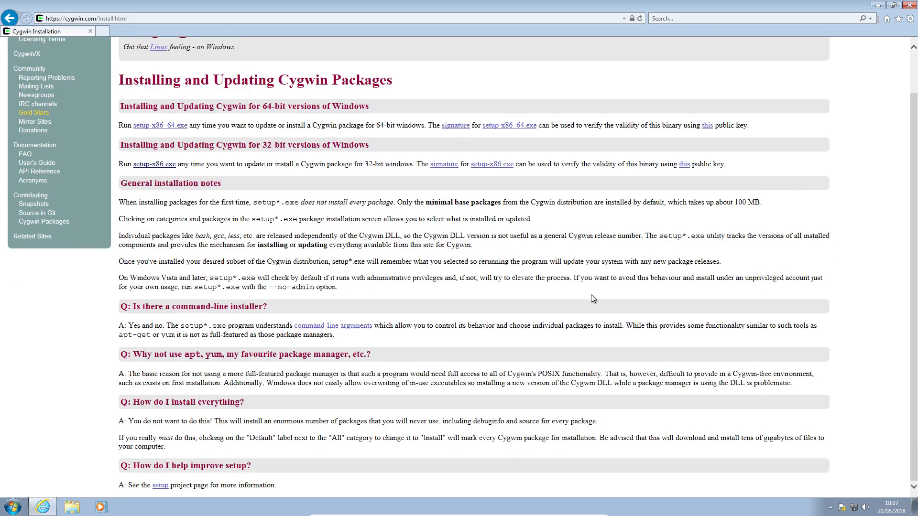
click(910, 6)
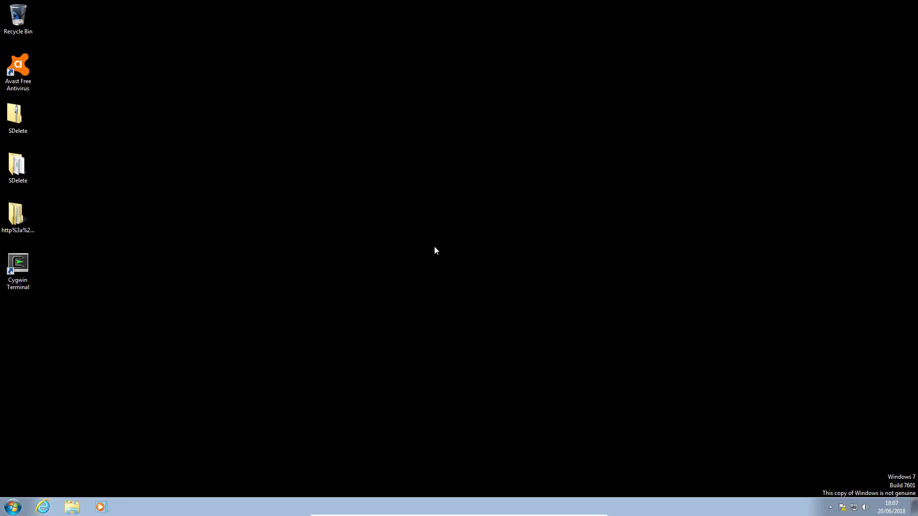